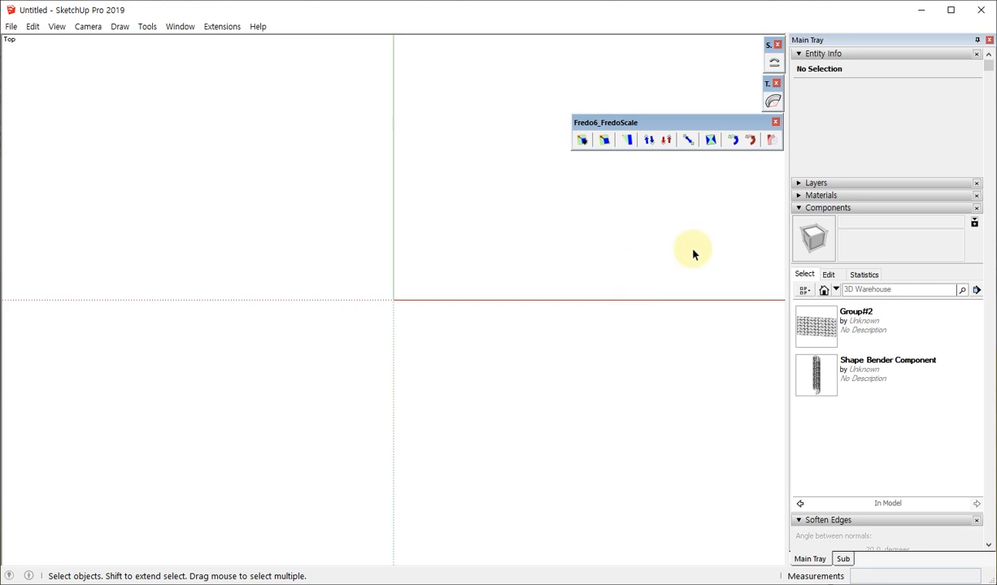
Draw a thin rectangle from the origin and push/pull it into an upright box about 23116 mm tall
{"action": "left_click", "coordinate": [665, 181]}
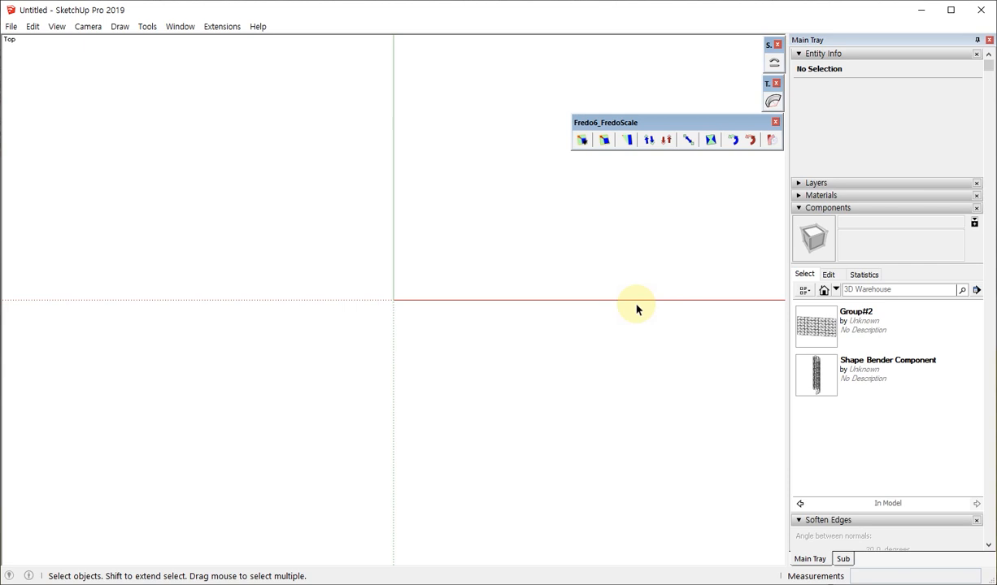
{"action": "middle_click_drag", "start_coordinate": [333, 298], "coordinate": [401, 294]}
{"action": "key", "text": "r"}
{"action": "left_click", "coordinate": [391, 298]}
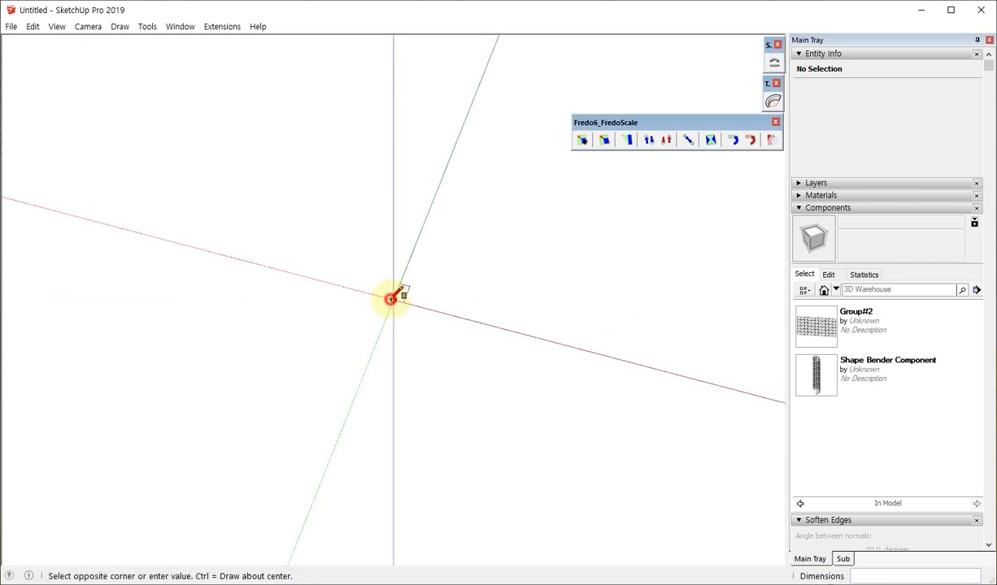
{"action": "left_click", "coordinate": [563, 324]}
{"action": "key", "text": "p"}
{"action": "left_click", "coordinate": [468, 318]}
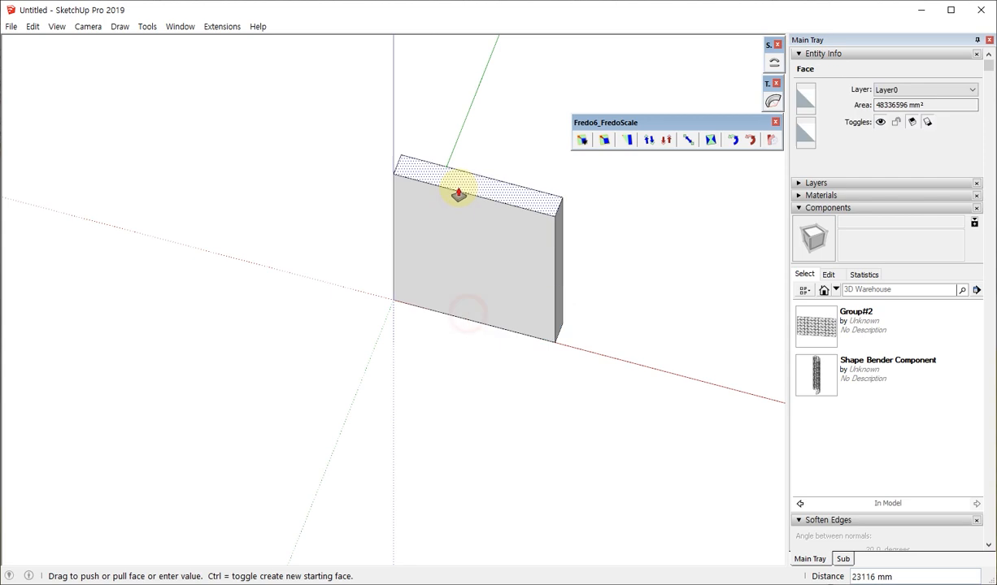
{"action": "left_click", "coordinate": [458, 193]}
{"action": "key", "text": "space"}
Group the box and bend half of it about 82 degrees along its bottom edge with FredoScale's free Radial Bending
{"action": "triple_click", "coordinate": [444, 244]}
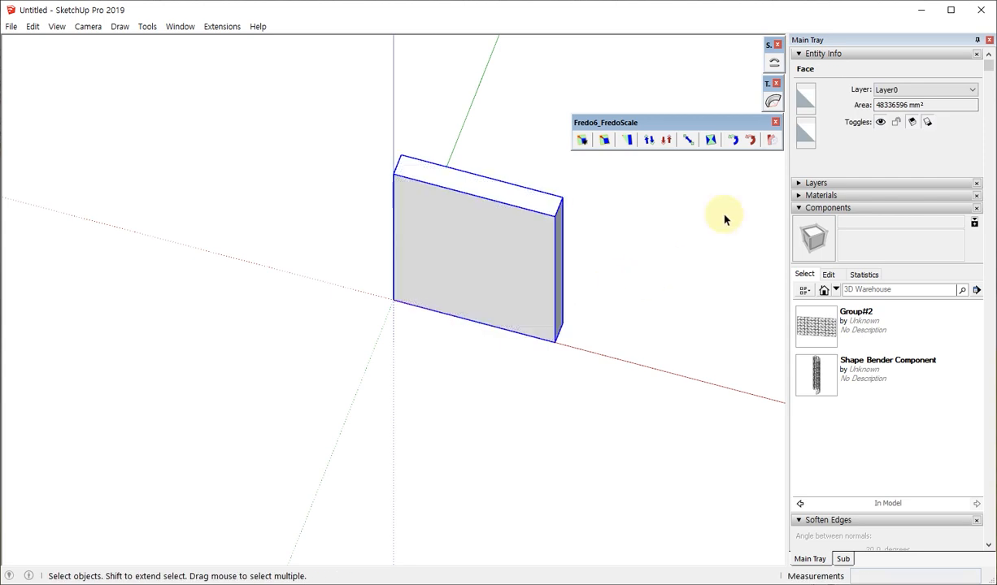
{"action": "key", "text": "ctrl+g"}
{"action": "left_click", "coordinate": [770, 139]}
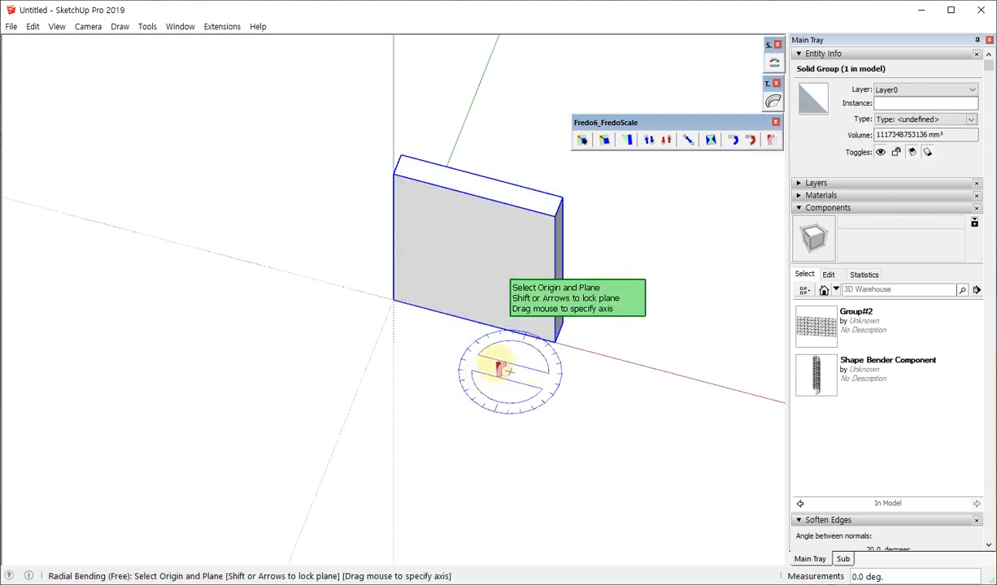
{"action": "left_click", "coordinate": [474, 322]}
{"action": "left_click", "coordinate": [595, 355]}
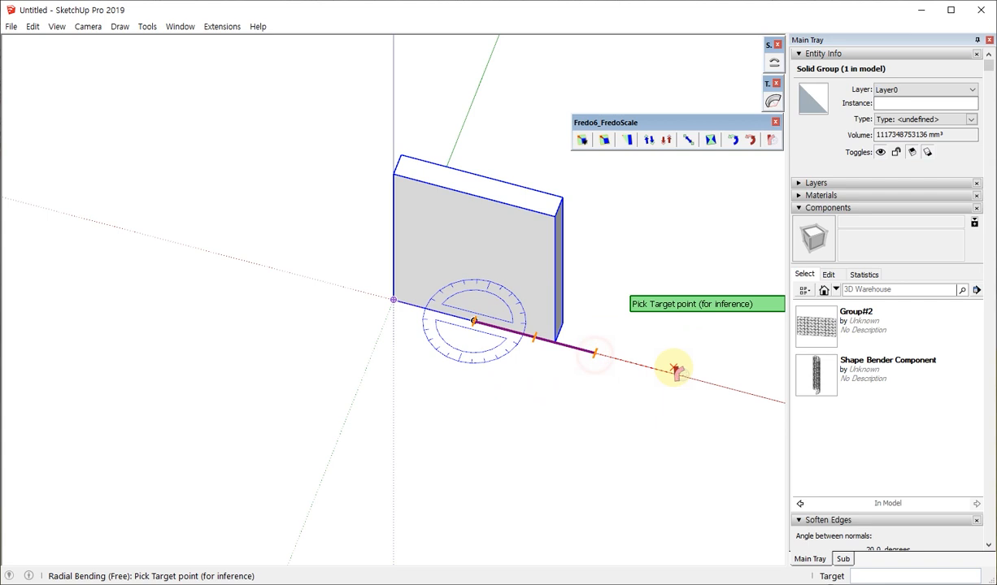
{"action": "left_click", "coordinate": [675, 371]}
{"action": "left_click", "coordinate": [452, 454]}
{"action": "key", "text": "space"}
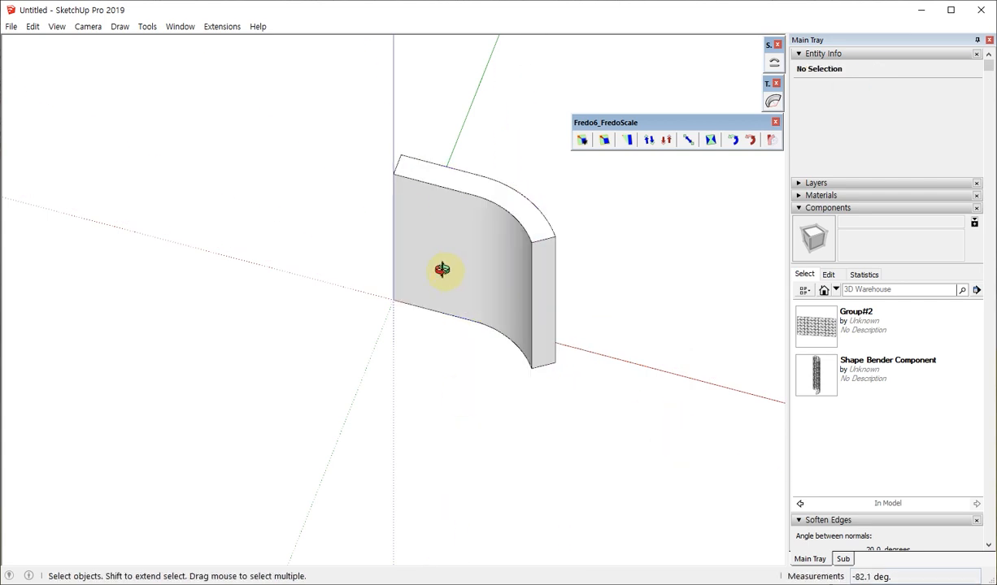
{"action": "middle_click_drag", "start_coordinate": [441, 270], "coordinate": [455, 210]}
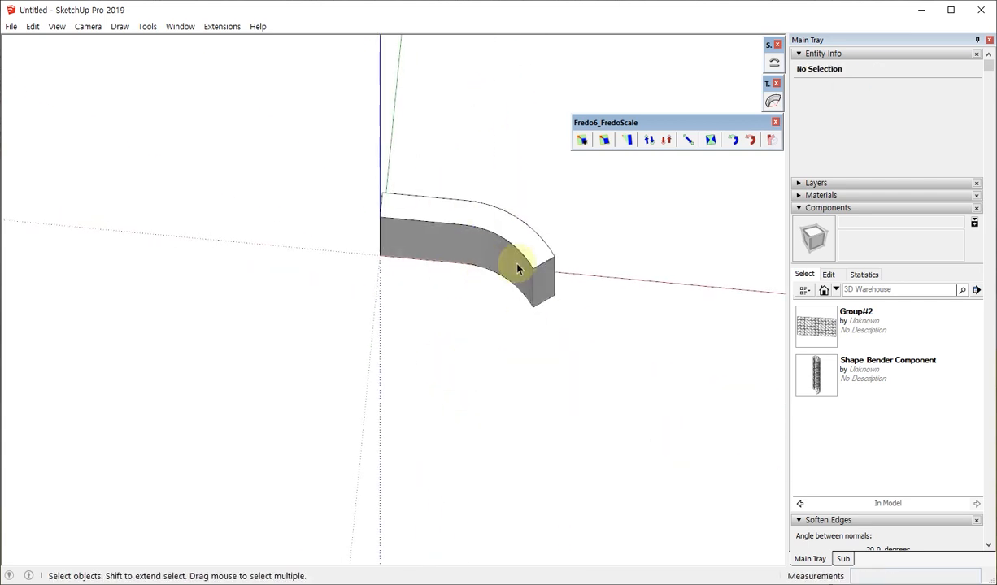
{"action": "middle_click_drag", "start_coordinate": [517, 269], "coordinate": [692, 252]}
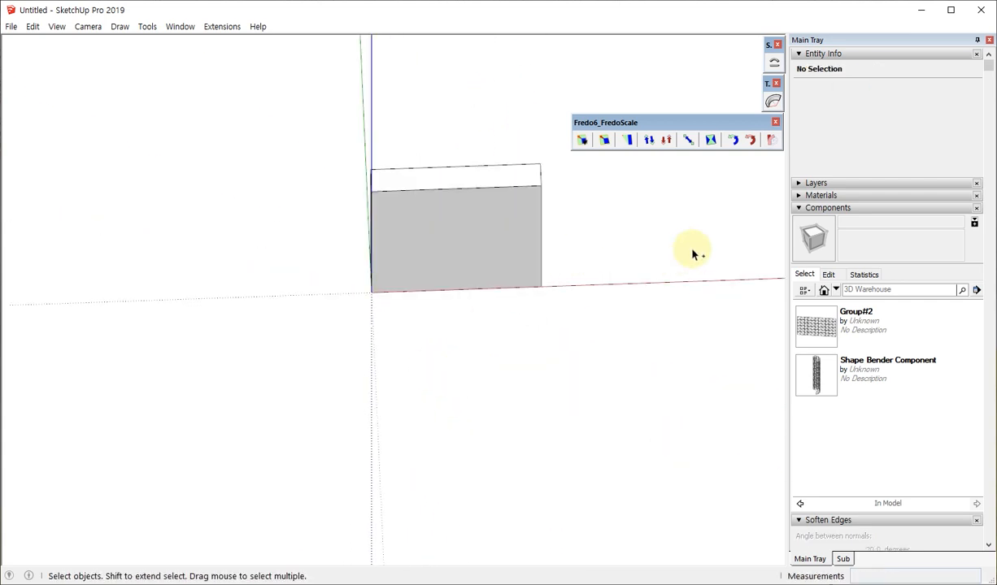
Close the FredoScale toolbar and try bending the straight box into a half-round shell with TrueBend
{"action": "double_click", "coordinate": [705, 122]}
{"action": "left_click", "coordinate": [434, 224]}
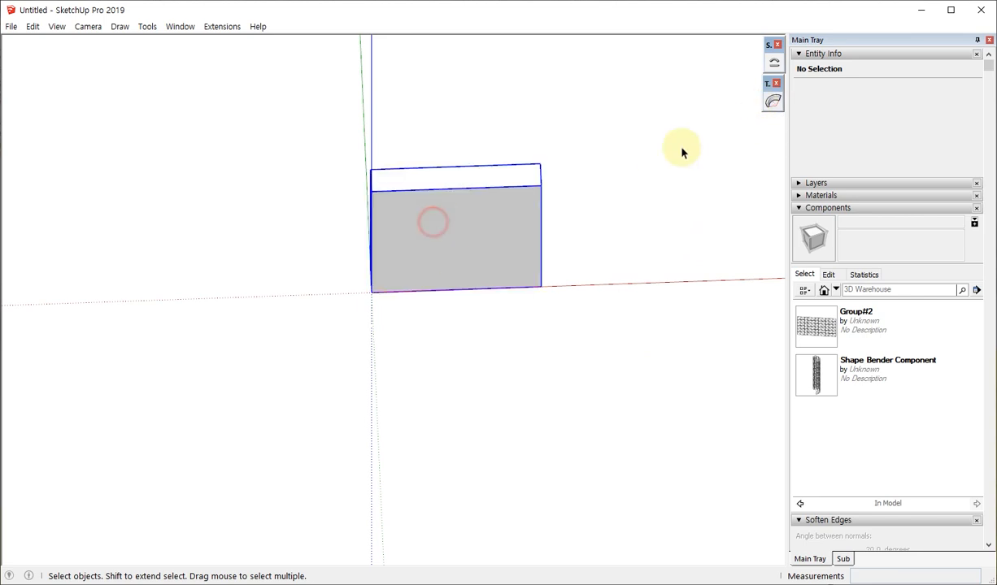
{"action": "left_click", "coordinate": [770, 103]}
{"action": "middle_click_drag", "start_coordinate": [485, 368], "coordinate": [437, 313]}
{"action": "left_click_drag", "start_coordinate": [462, 301], "coordinate": [456, 329]}
{"action": "middle_click_drag", "start_coordinate": [417, 330], "coordinate": [478, 317]}
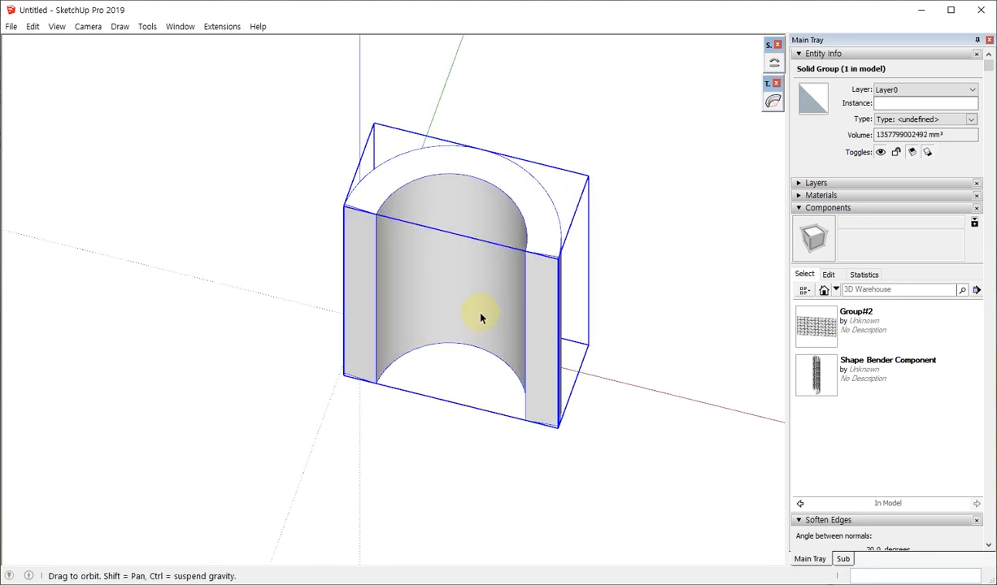
{"action": "key", "text": "ctrl+z"}
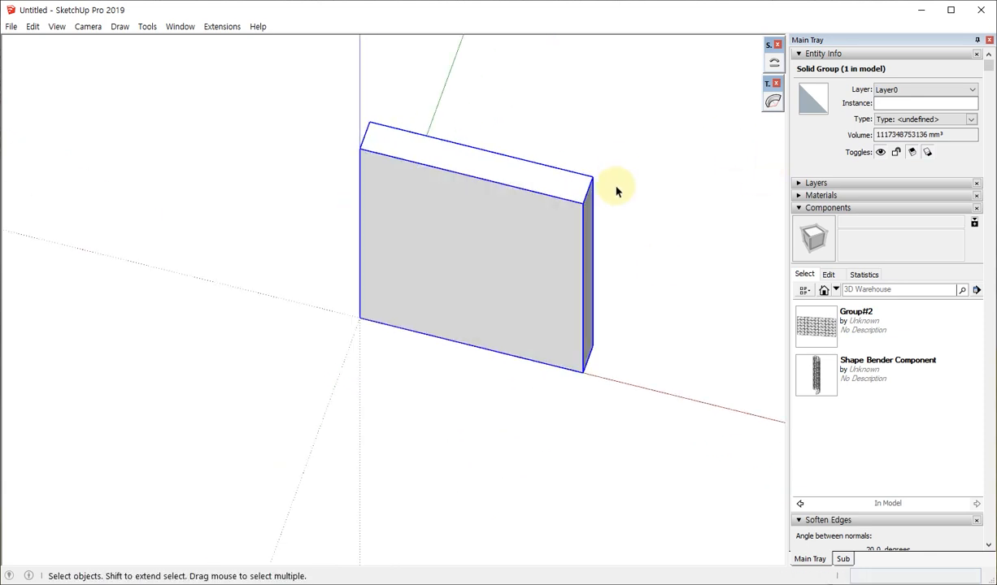
Delete the straight box and close the TrueBend toolbar
{"action": "key", "text": "Delete"}
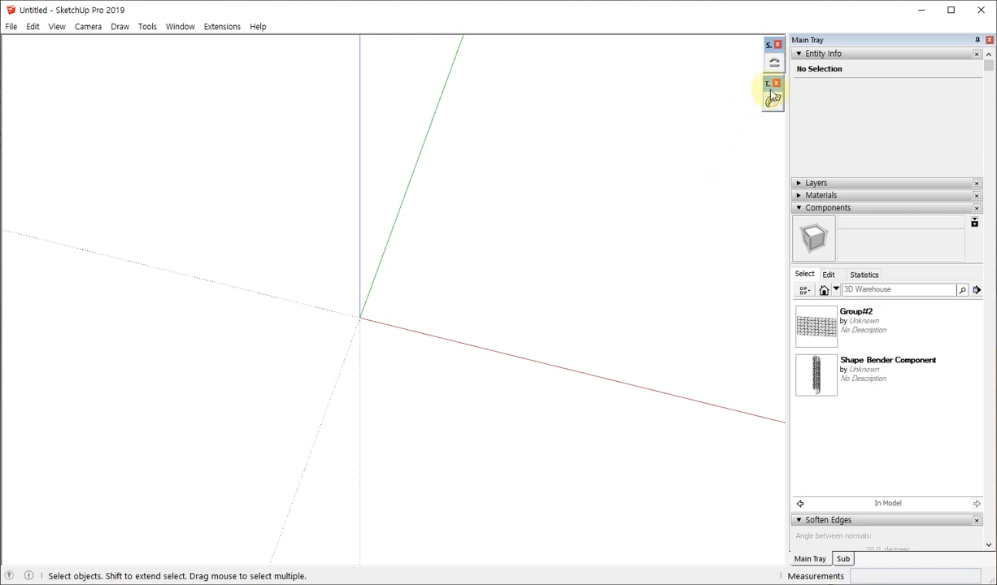
{"action": "left_click", "coordinate": [777, 81]}
{"action": "middle_click_drag", "start_coordinate": [430, 352], "coordinate": [336, 407]}
{"action": "scroll", "coordinate": [269, 332], "scroll_direction": "up", "scroll_amount": 7}
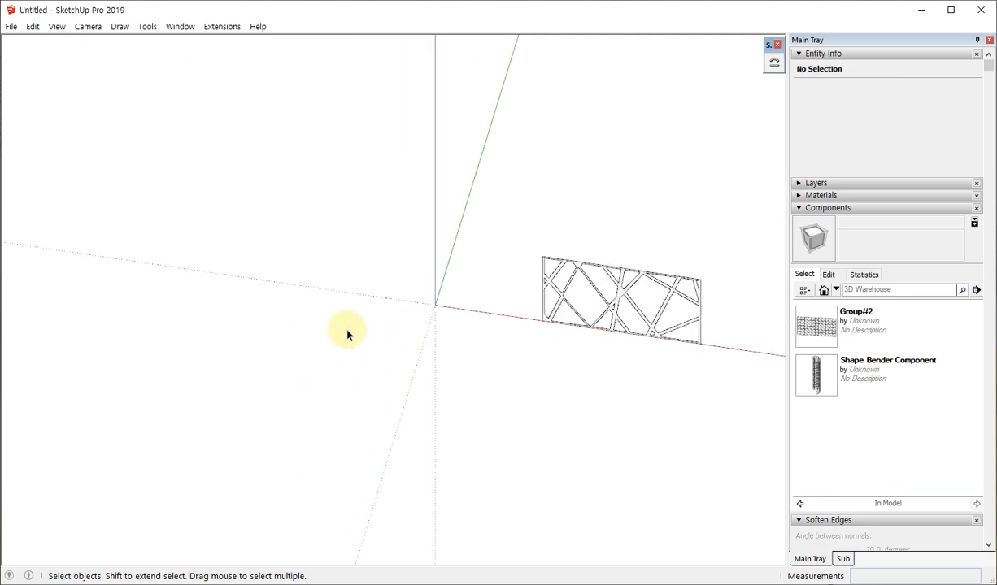
Examine the small lattice panel group on the red axis and the large triangulated grid panel beside it
{"action": "scroll", "coordinate": [382, 321], "scroll_direction": "down", "scroll_amount": 3}
{"action": "scroll", "coordinate": [375, 326], "scroll_direction": "down", "scroll_amount": 3}
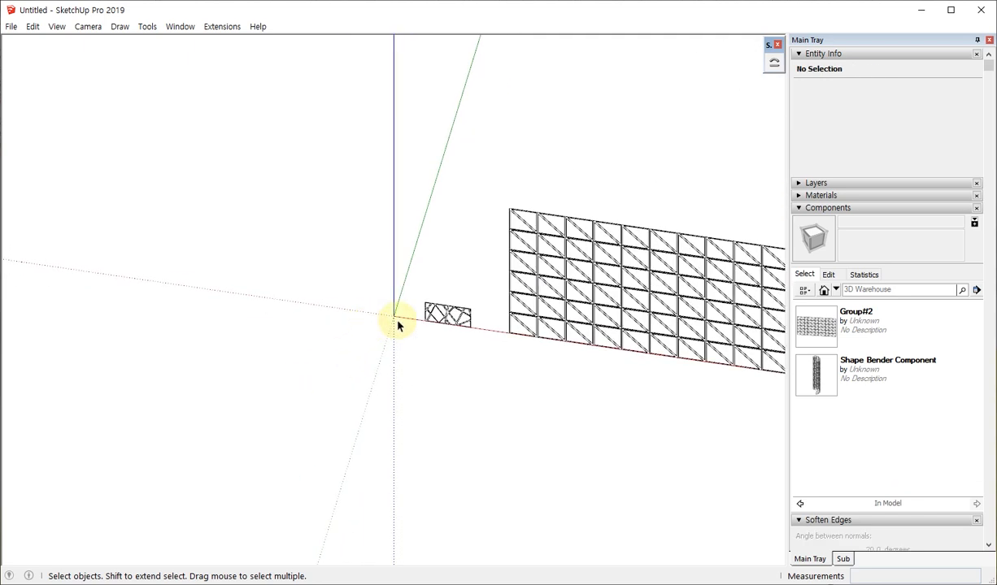
{"action": "scroll", "coordinate": [459, 303], "scroll_direction": "up", "scroll_amount": 6}
{"action": "left_click", "coordinate": [357, 325]}
{"action": "scroll", "coordinate": [268, 366], "scroll_direction": "down", "scroll_amount": 4}
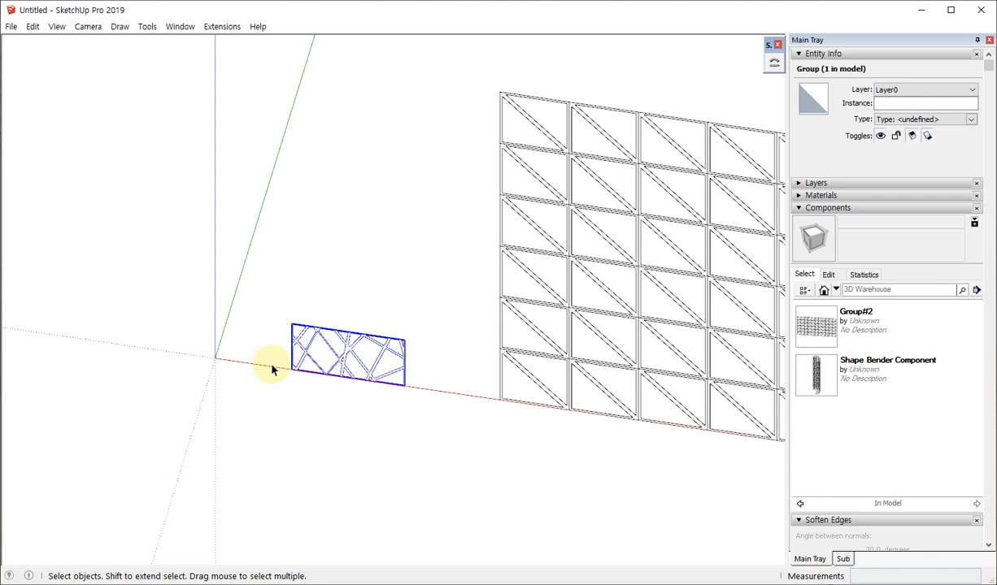
{"action": "mouse_move", "coordinate": [345, 401]}
{"action": "middle_mouse_down"}
{"action": "mouse_move", "coordinate": [544, 318]}
{"action": "mouse_move", "coordinate": [330, 413]}
{"action": "middle_mouse_up"}
{"action": "scroll", "coordinate": [330, 413], "scroll_direction": "up", "scroll_amount": 3}
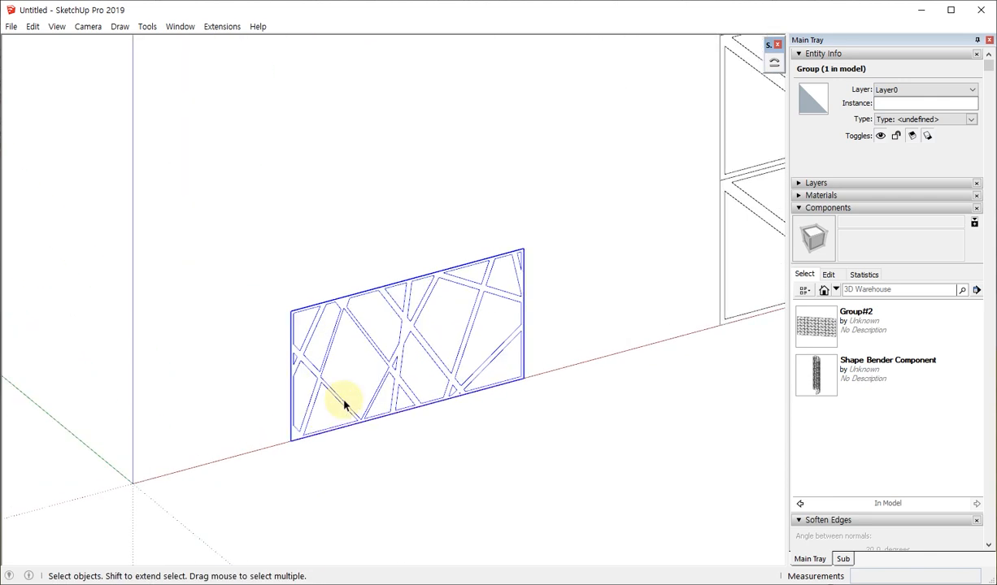
{"action": "scroll", "coordinate": [345, 404], "scroll_direction": "down", "scroll_amount": 3}
{"action": "middle_click_drag", "start_coordinate": [350, 401], "coordinate": [288, 340]}
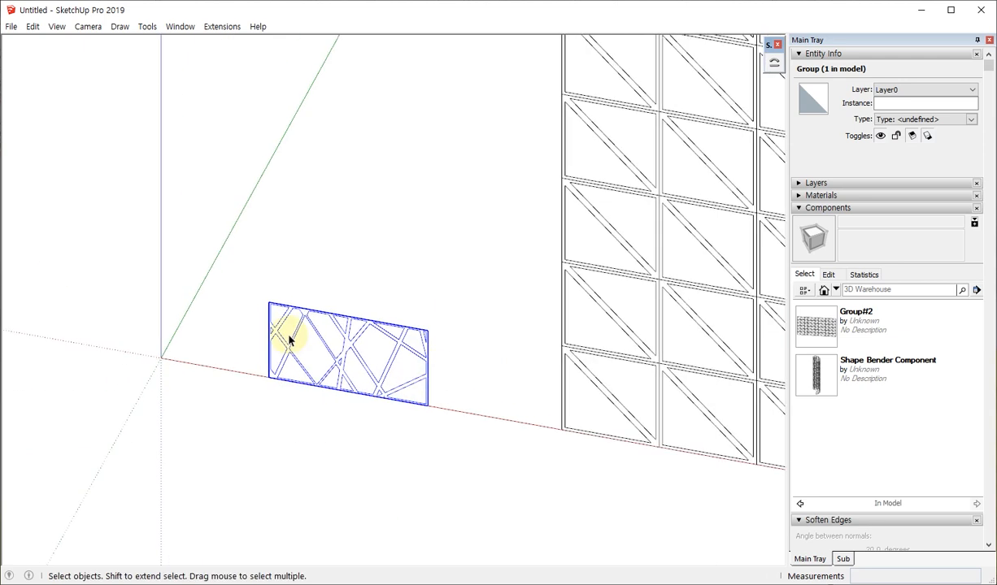
{"action": "left_click_drag", "start_coordinate": [655, 271], "coordinate": [561, 216]}
{"action": "left_click_drag", "start_coordinate": [463, 342], "coordinate": [369, 329]}
{"action": "scroll", "coordinate": [372, 327], "scroll_direction": "up", "scroll_amount": 3}
{"action": "scroll", "coordinate": [418, 327], "scroll_direction": "down", "scroll_amount": 3}
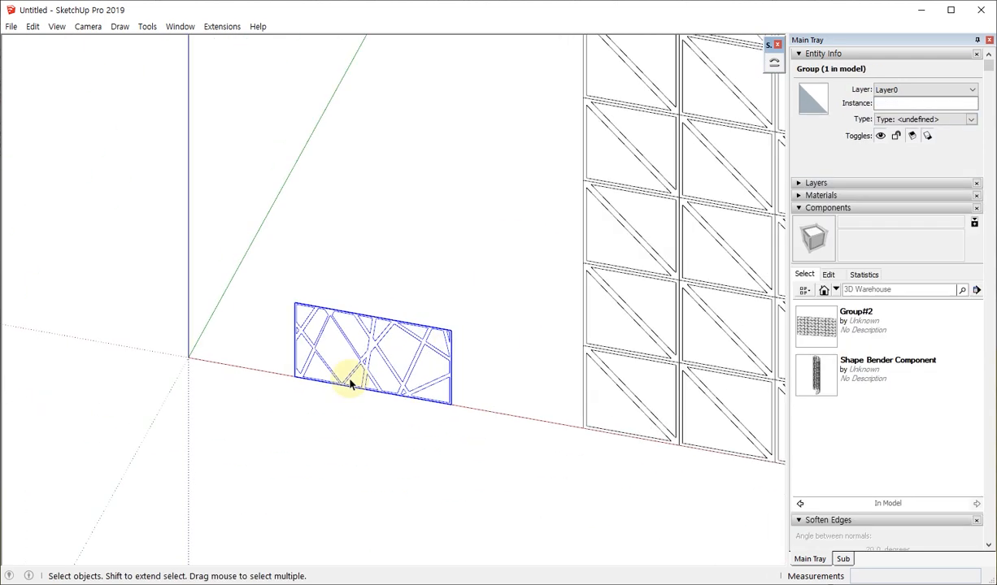
{"action": "middle_click_drag", "start_coordinate": [350, 386], "coordinate": [314, 384]}
{"action": "scroll", "coordinate": [314, 398], "scroll_direction": "down", "scroll_amount": 2}
{"action": "scroll", "coordinate": [313, 402], "scroll_direction": "up", "scroll_amount": 2}
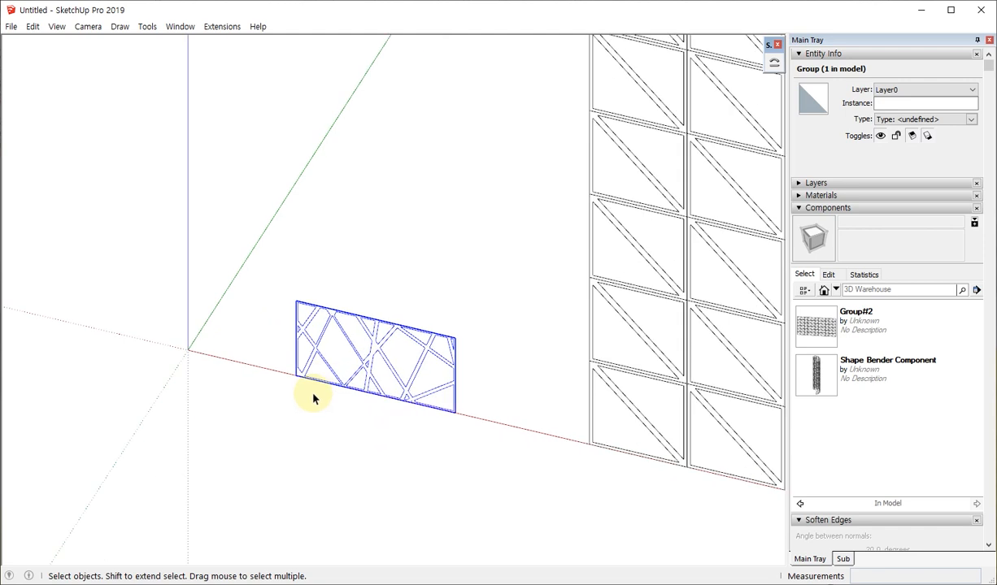
{"action": "scroll", "coordinate": [313, 398], "scroll_direction": "up", "scroll_amount": 3}
{"action": "scroll", "coordinate": [438, 327], "scroll_direction": "down", "scroll_amount": 4}
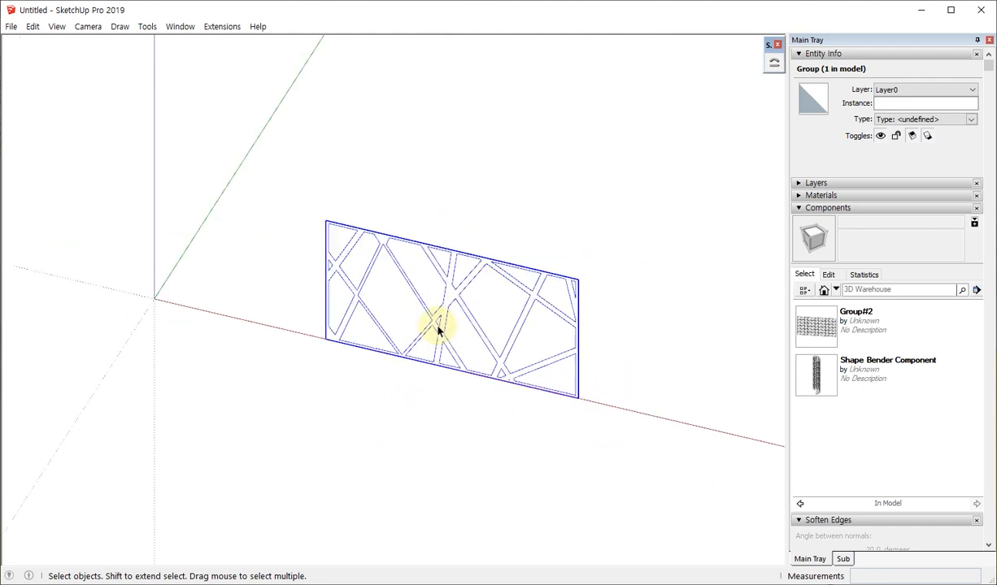
{"action": "scroll", "coordinate": [369, 358], "scroll_direction": "up", "scroll_amount": 5}
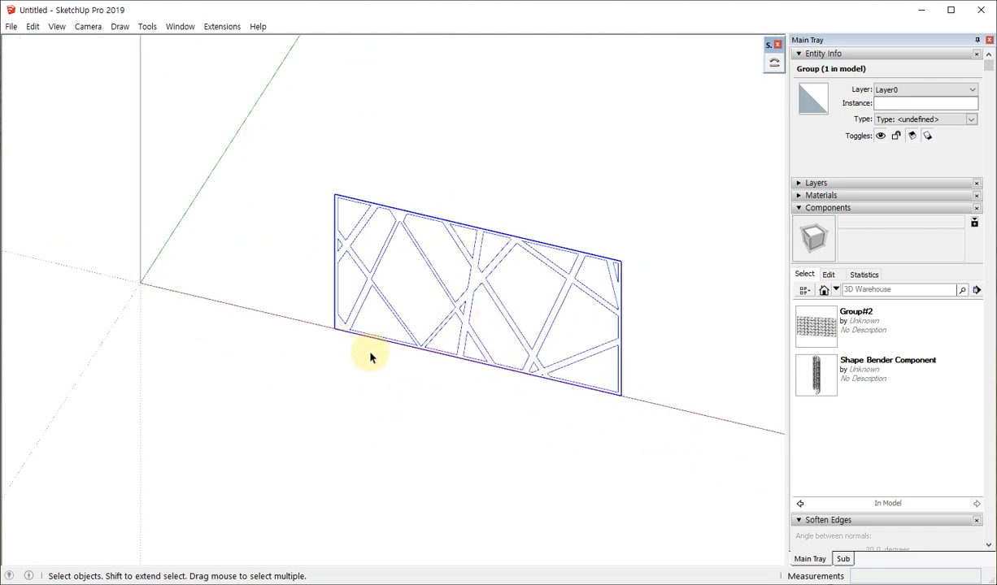
Draw a line along the full bottom edge of the small lattice panel, about 4504 mm long
{"action": "key", "text": "l"}
{"action": "left_click", "coordinate": [307, 309]}
{"action": "scroll", "coordinate": [203, 325], "scroll_direction": "down", "scroll_amount": 3}
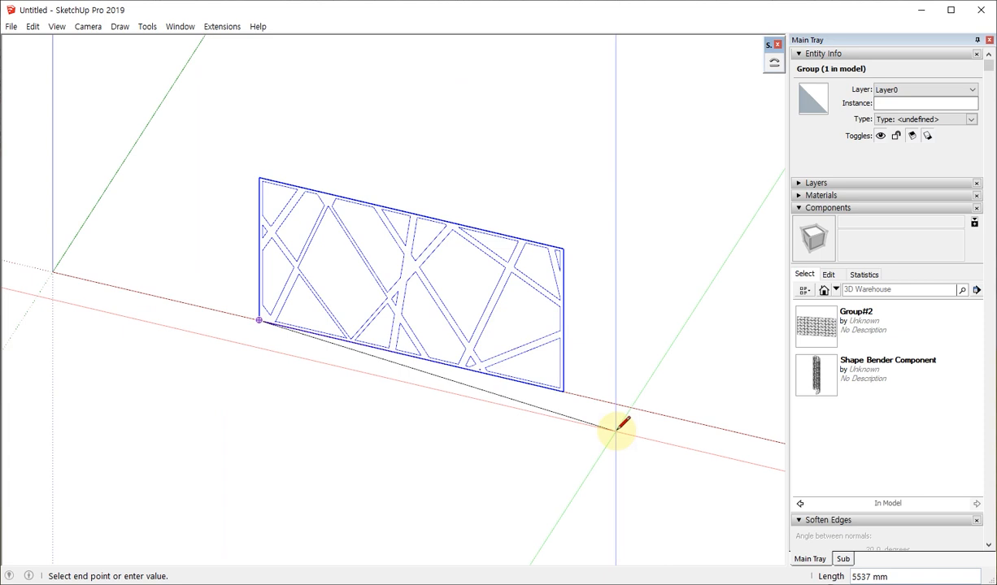
{"action": "scroll", "coordinate": [559, 383], "scroll_direction": "up", "scroll_amount": 6}
{"action": "left_click", "coordinate": [524, 360]}
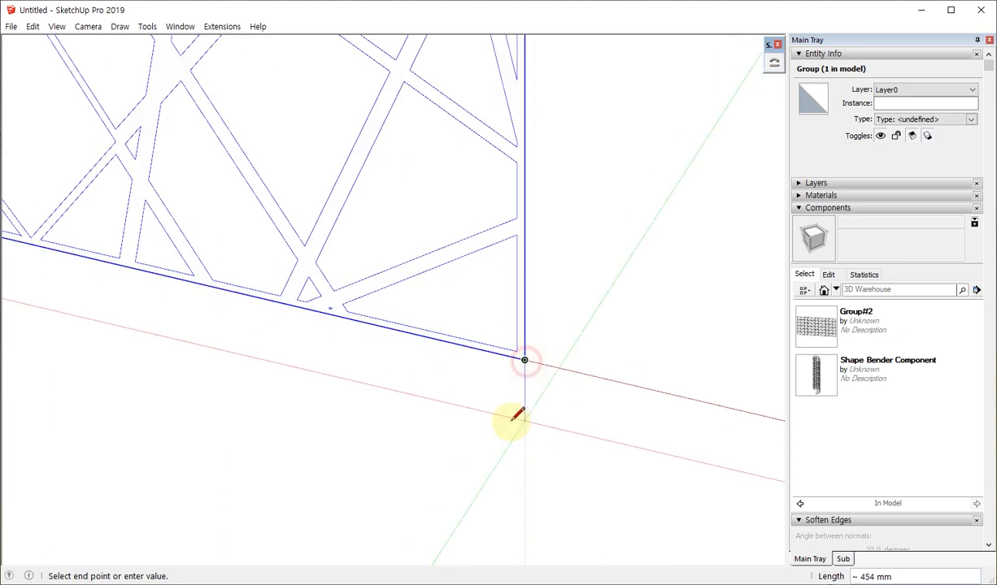
{"action": "key", "text": "space"}
Hide the panels to check the line drawn along the small panel's base, and unhide them
{"action": "left_click_drag", "start_coordinate": [594, 263], "coordinate": [479, 220]}
{"action": "key", "text": "h"}
{"action": "left_click_drag", "start_coordinate": [493, 398], "coordinate": [424, 330]}
{"action": "scroll", "coordinate": [636, 291], "scroll_direction": "down", "scroll_amount": 2}
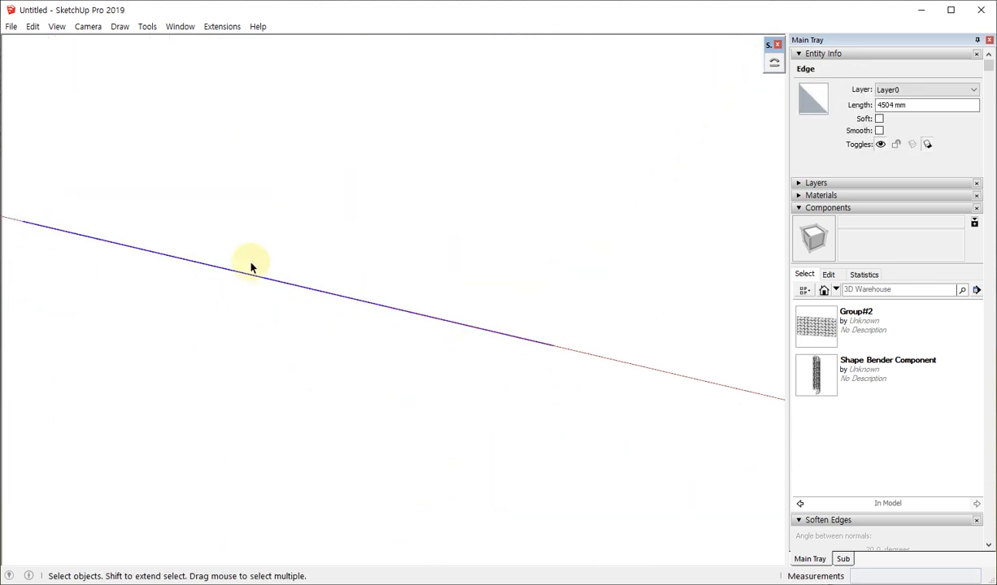
{"action": "scroll", "coordinate": [587, 393], "scroll_direction": "down", "scroll_amount": 4}
{"action": "key", "text": "shift+h"}
{"action": "mouse_move", "coordinate": [538, 360]}
{"action": "middle_mouse_down"}
{"action": "mouse_move", "coordinate": [289, 262]}
{"action": "mouse_move", "coordinate": [350, 239]}
{"action": "middle_mouse_up"}
{"action": "mouse_move", "coordinate": [516, 349]}
{"action": "middle_mouse_down"}
{"action": "mouse_move", "coordinate": [435, 307]}
{"action": "mouse_move", "coordinate": [177, 268]}
{"action": "middle_mouse_up"}
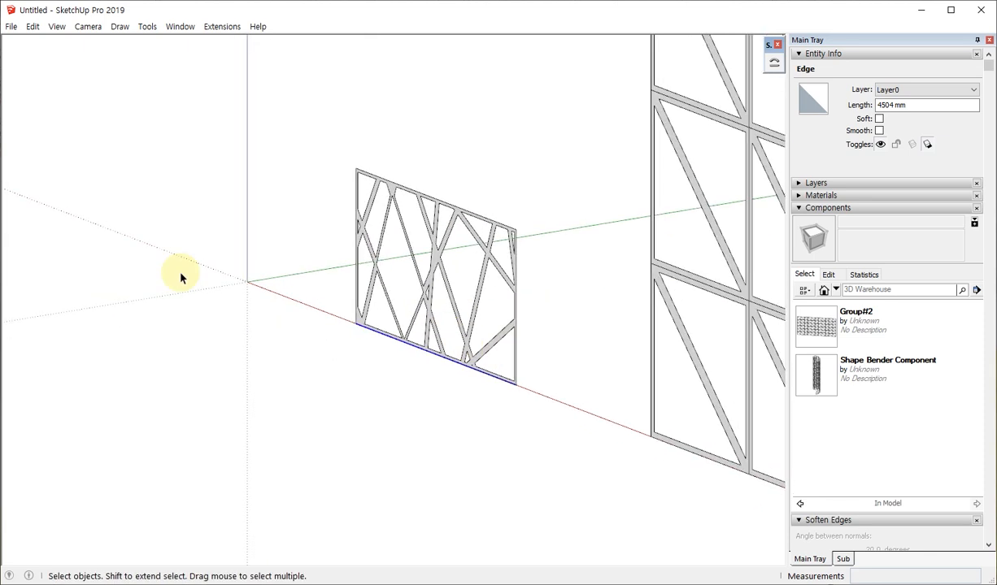
Open the small lattice panel group and push/pull its face about 73 mm to give it thickness
{"action": "mouse_move", "coordinate": [524, 303]}
{"action": "middle_mouse_down"}
{"action": "mouse_move", "coordinate": [333, 238]}
{"action": "mouse_move", "coordinate": [536, 332]}
{"action": "mouse_move", "coordinate": [678, 357]}
{"action": "middle_mouse_up"}
{"action": "scroll", "coordinate": [447, 233], "scroll_direction": "up", "scroll_amount": 2}
{"action": "double_click", "coordinate": [433, 195]}
{"action": "key", "text": "p"}
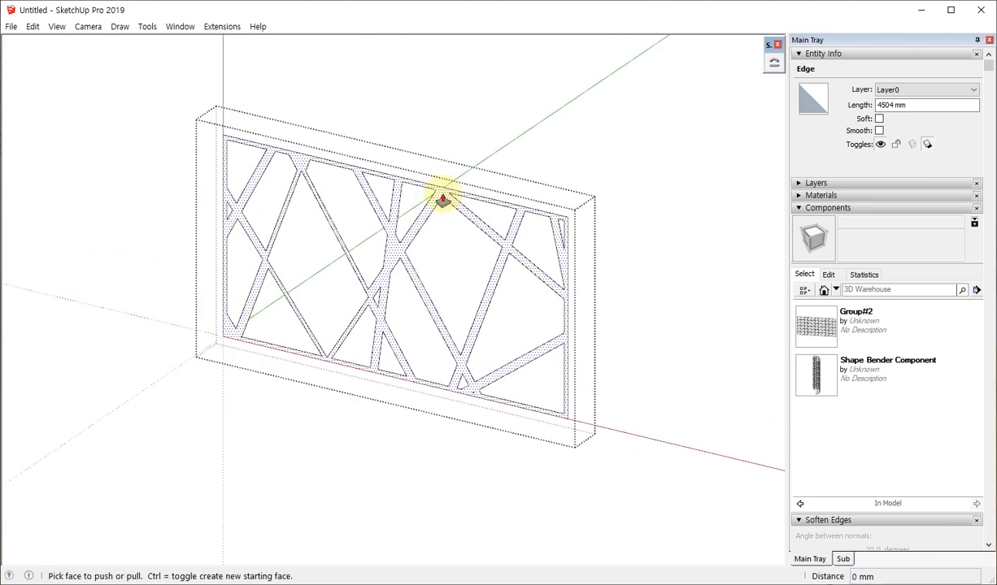
{"action": "left_click", "coordinate": [445, 196]}
{"action": "left_click", "coordinate": [445, 195]}
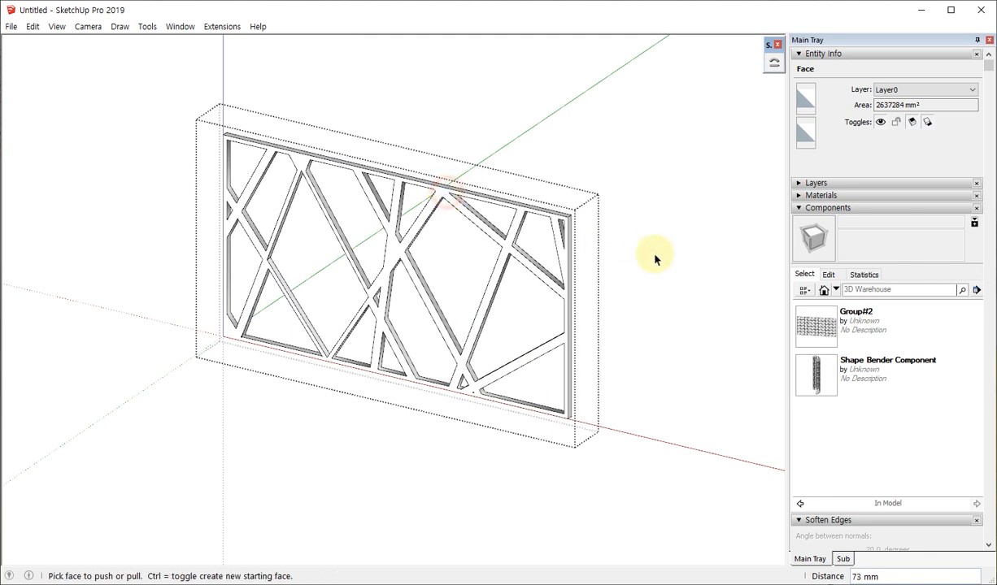
{"action": "key", "text": "space"}
{"action": "middle_click_drag", "start_coordinate": [656, 251], "coordinate": [400, 420]}
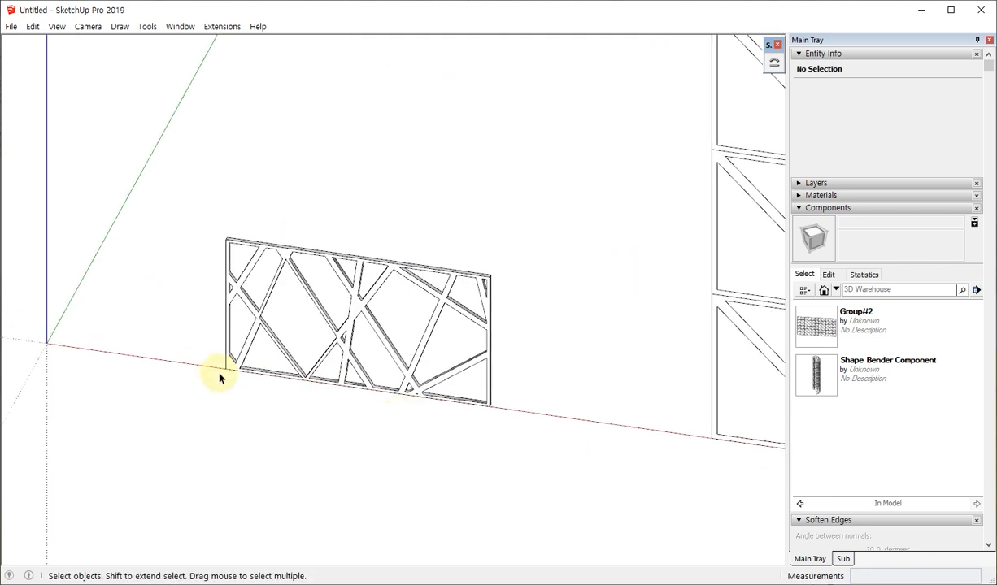
Check the thickened panel group and the separate line along its bottom edge by selecting each in turn
{"action": "scroll", "coordinate": [244, 374], "scroll_direction": "up", "scroll_amount": 3}
{"action": "left_click", "coordinate": [280, 382]}
{"action": "scroll", "coordinate": [283, 384], "scroll_direction": "up", "scroll_amount": 5}
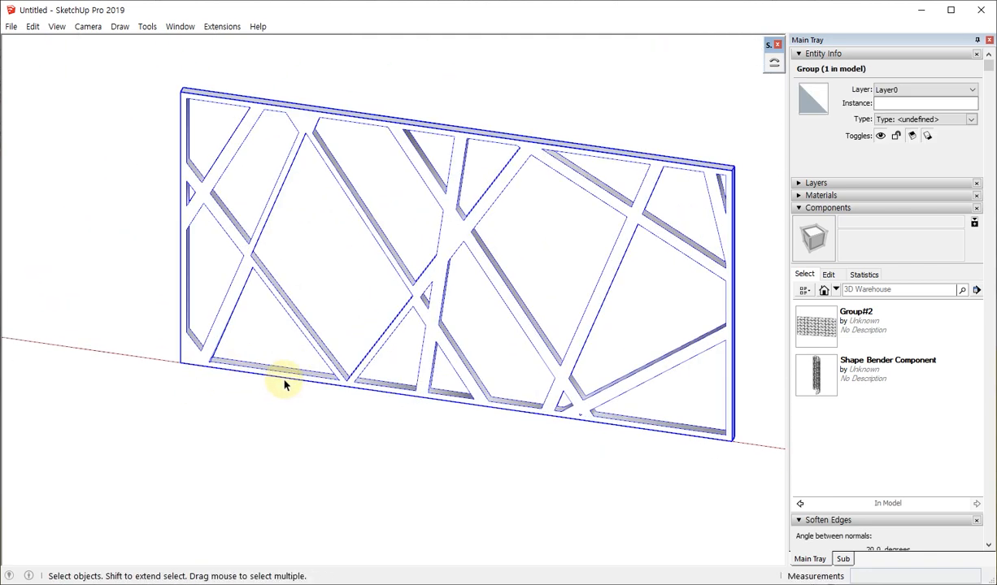
{"action": "left_click", "coordinate": [284, 380]}
{"action": "scroll", "coordinate": [303, 494], "scroll_direction": "down", "scroll_amount": 5}
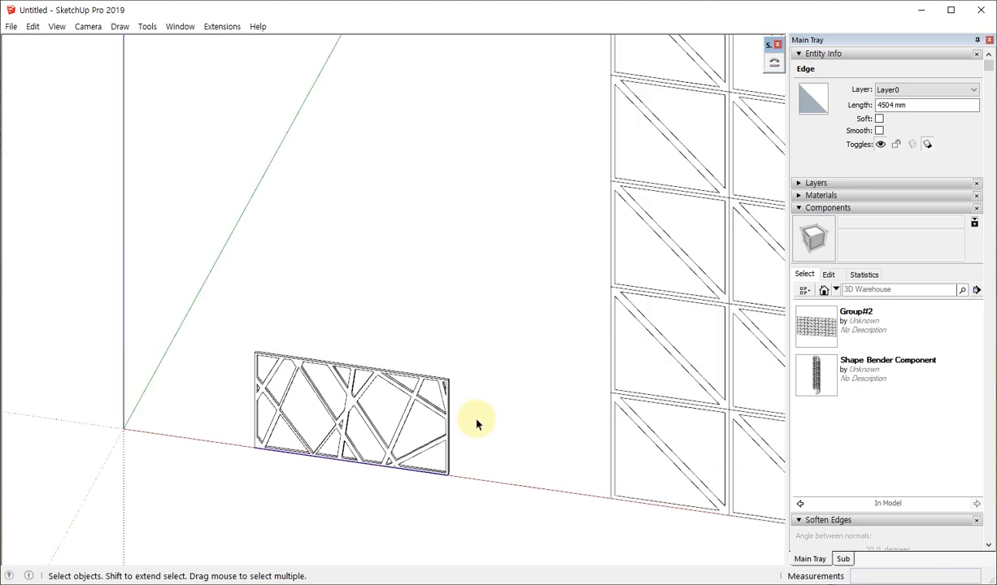
{"action": "middle_click_drag", "start_coordinate": [543, 395], "coordinate": [554, 420]}
{"action": "scroll", "coordinate": [476, 435], "scroll_direction": "down", "scroll_amount": 2}
{"action": "scroll", "coordinate": [350, 333], "scroll_direction": "up", "scroll_amount": 3}
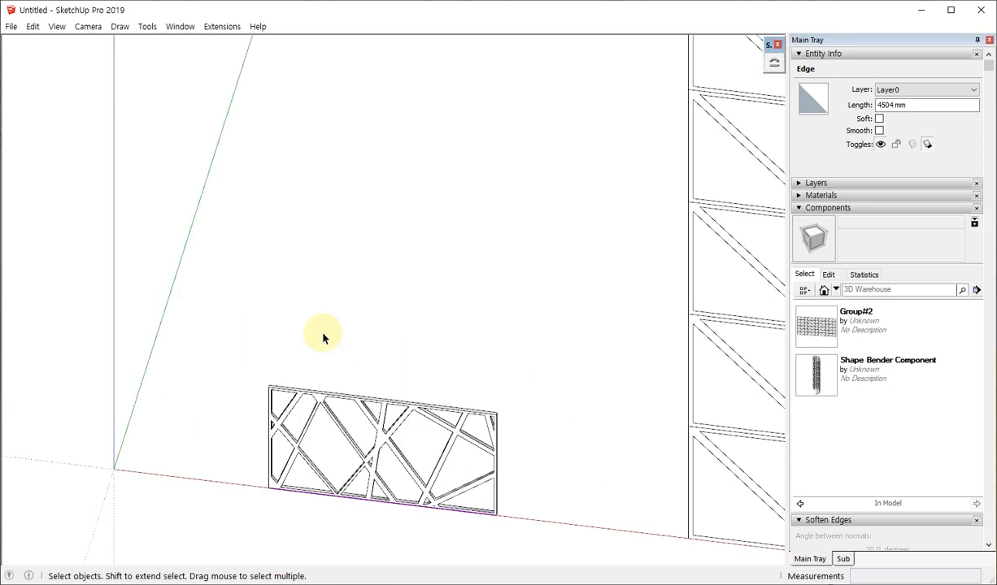
Draw a two-point arc with a radius of about 2376 mm behind the lattice panel and select it
{"action": "key", "text": "a"}
{"action": "left_click", "coordinate": [301, 331]}
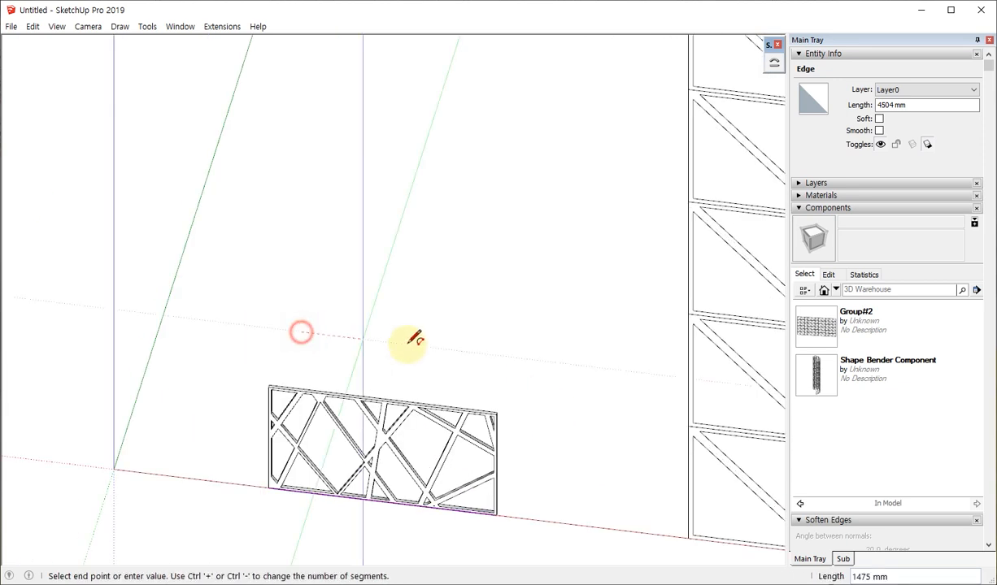
{"action": "left_click", "coordinate": [501, 353]}
{"action": "left_click", "coordinate": [487, 317]}
{"action": "key", "text": "space"}
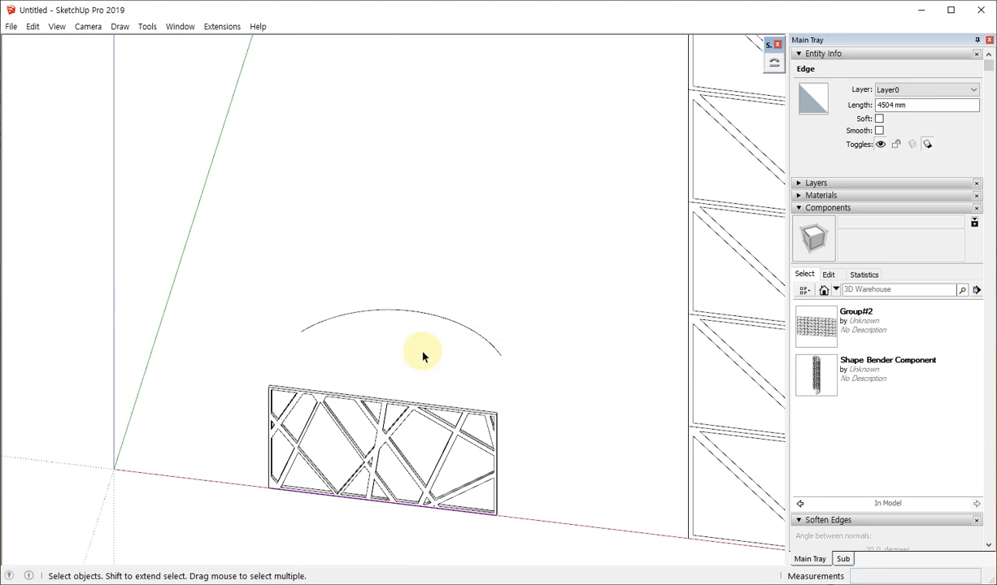
{"action": "left_click", "coordinate": [423, 345]}
{"action": "middle_click_drag", "start_coordinate": [396, 368], "coordinate": [438, 366]}
{"action": "scroll", "coordinate": [358, 454], "scroll_direction": "up", "scroll_amount": 5}
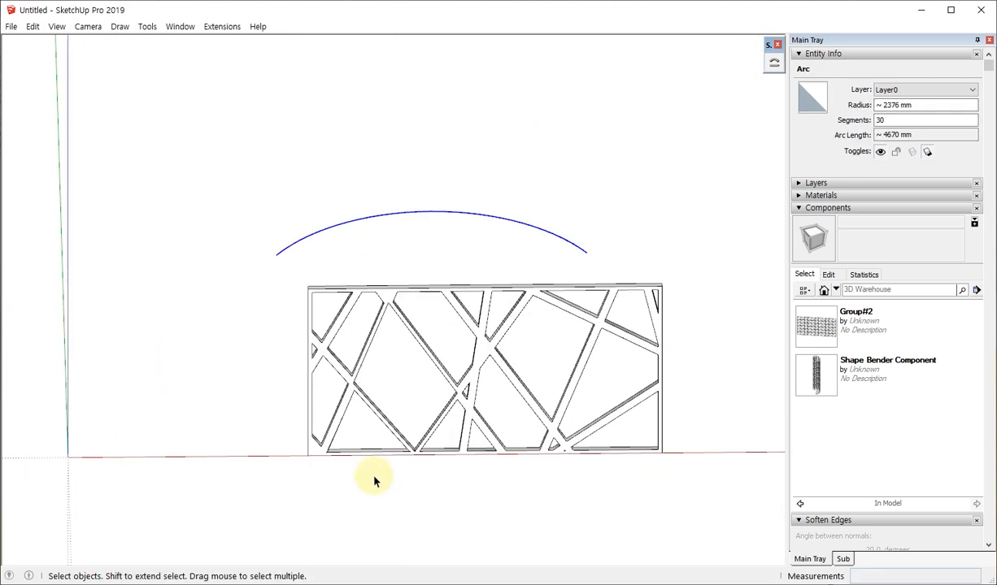
Select the straight line along the lattice panel's base and check its position relative to the panel and arc
{"action": "left_click", "coordinate": [392, 440]}
{"action": "scroll", "coordinate": [178, 438], "scroll_direction": "down", "scroll_amount": 4}
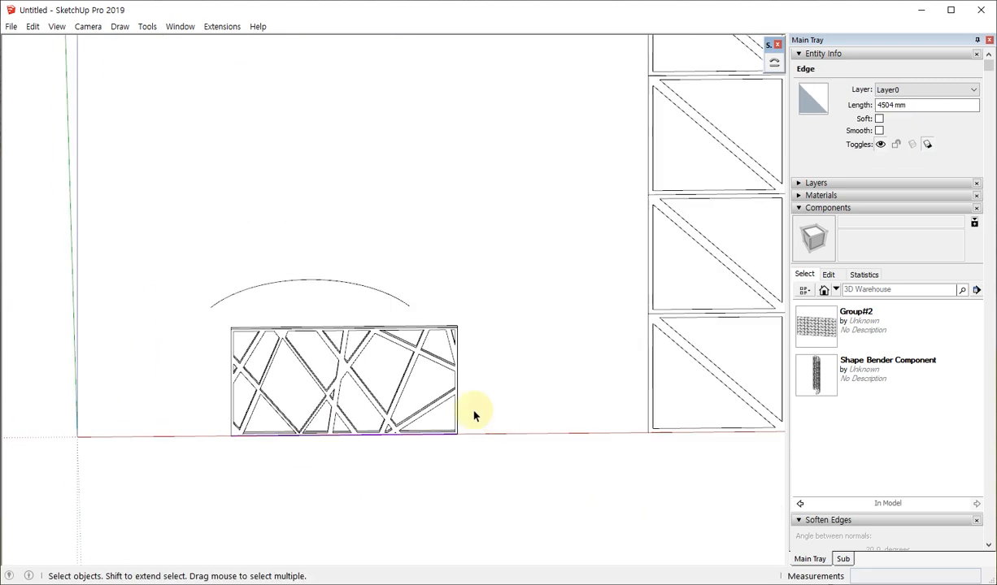
{"action": "middle_click_drag", "start_coordinate": [471, 412], "coordinate": [138, 444]}
{"action": "scroll", "coordinate": [187, 439], "scroll_direction": "up", "scroll_amount": 3}
{"action": "scroll", "coordinate": [178, 411], "scroll_direction": "down", "scroll_amount": 3}
{"action": "scroll", "coordinate": [318, 490], "scroll_direction": "down", "scroll_amount": 2}
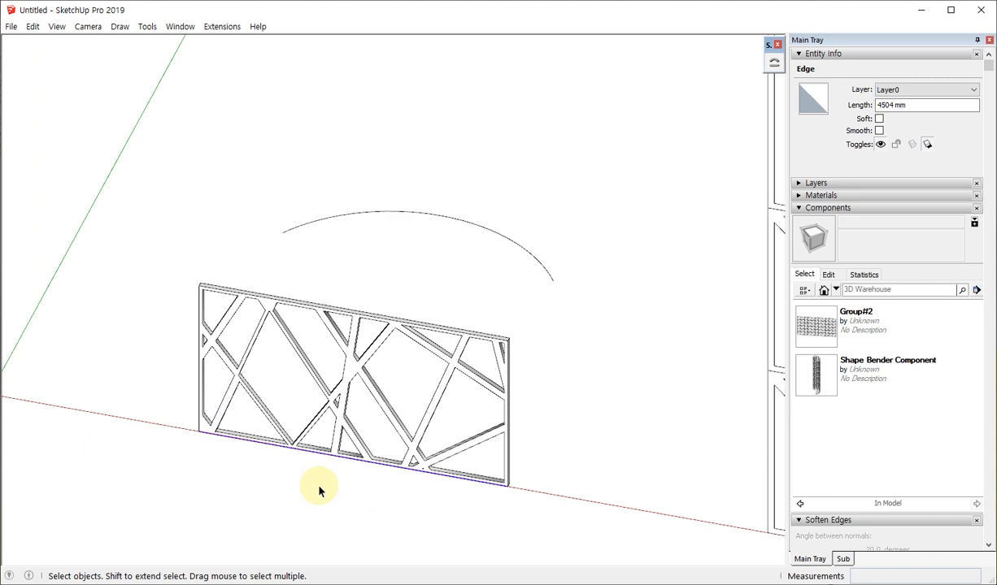
{"action": "middle_click_drag", "start_coordinate": [318, 490], "coordinate": [285, 274]}
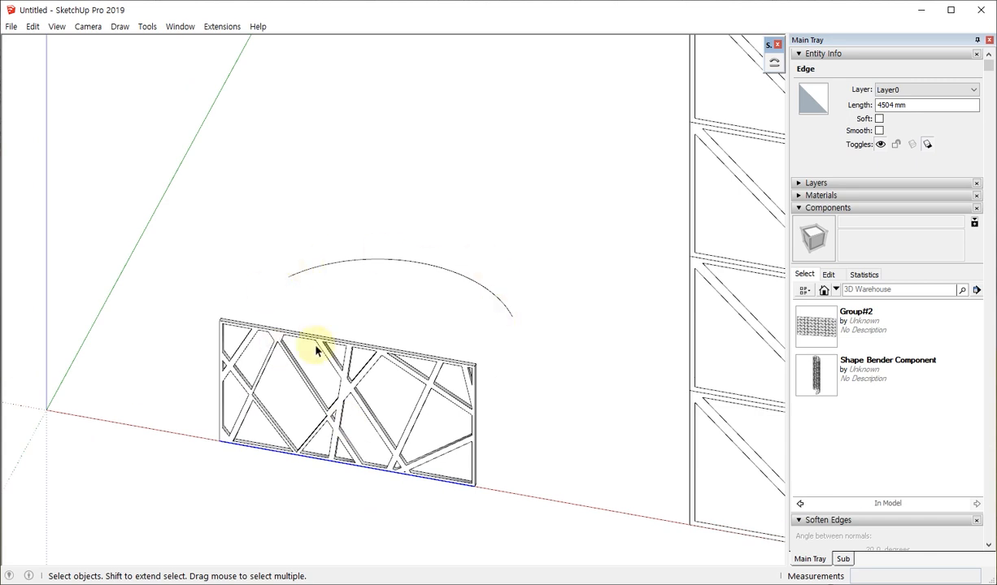
{"action": "middle_click_drag", "start_coordinate": [400, 367], "coordinate": [436, 360]}
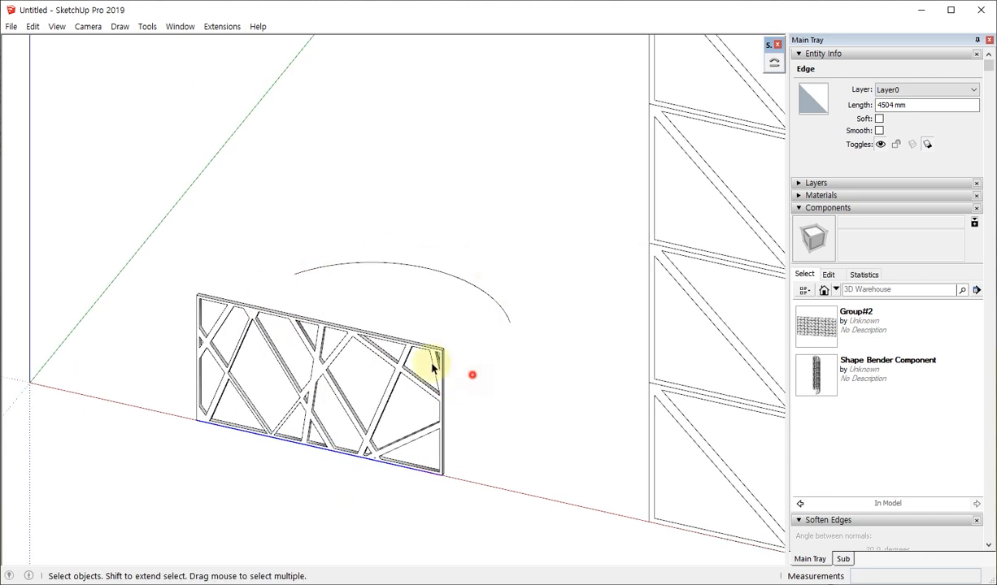
Run Shape Bender on the small lattice panel group, using its base line as the reference line and the arc as the curve
{"action": "left_click", "coordinate": [438, 362]}
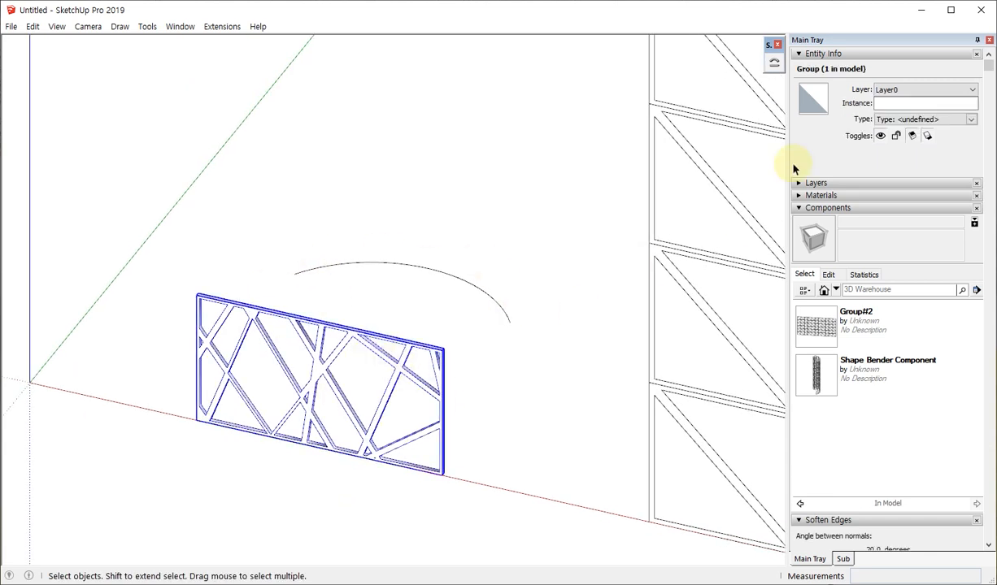
{"action": "left_click", "coordinate": [773, 67]}
{"action": "scroll", "coordinate": [378, 414], "scroll_direction": "up", "scroll_amount": 5}
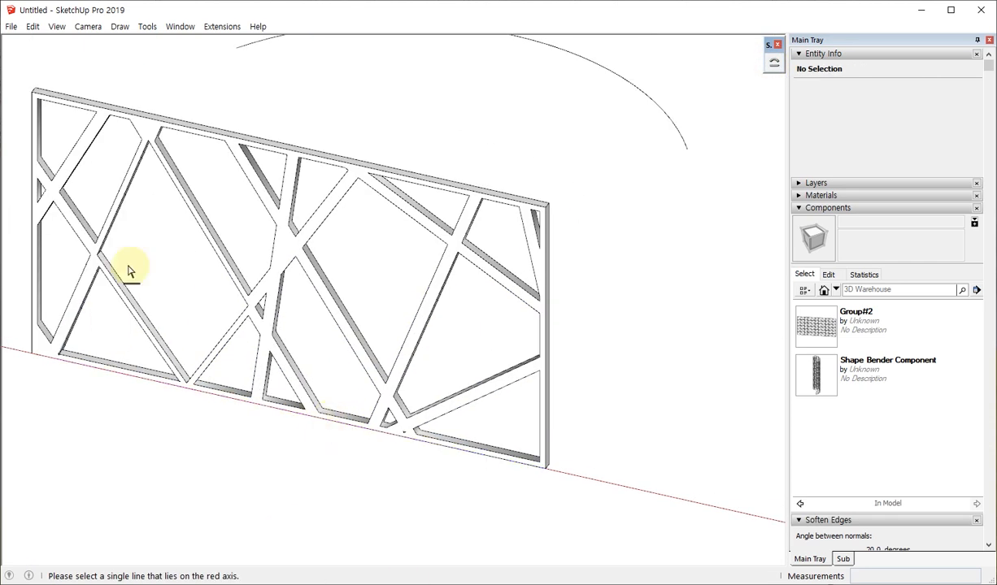
{"action": "left_click", "coordinate": [105, 372]}
{"action": "scroll", "coordinate": [281, 485], "scroll_direction": "down", "scroll_amount": 3}
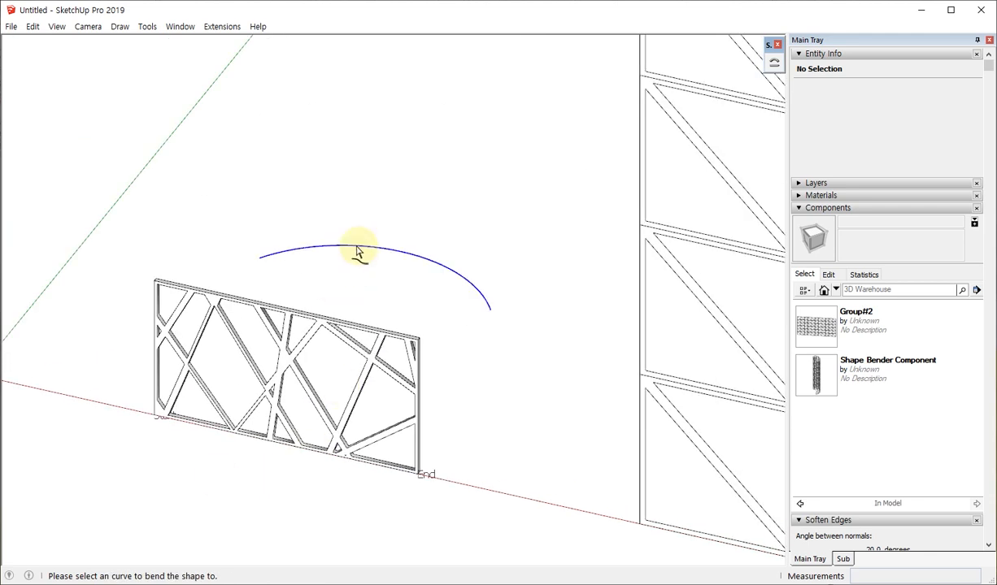
{"action": "left_click", "coordinate": [356, 249]}
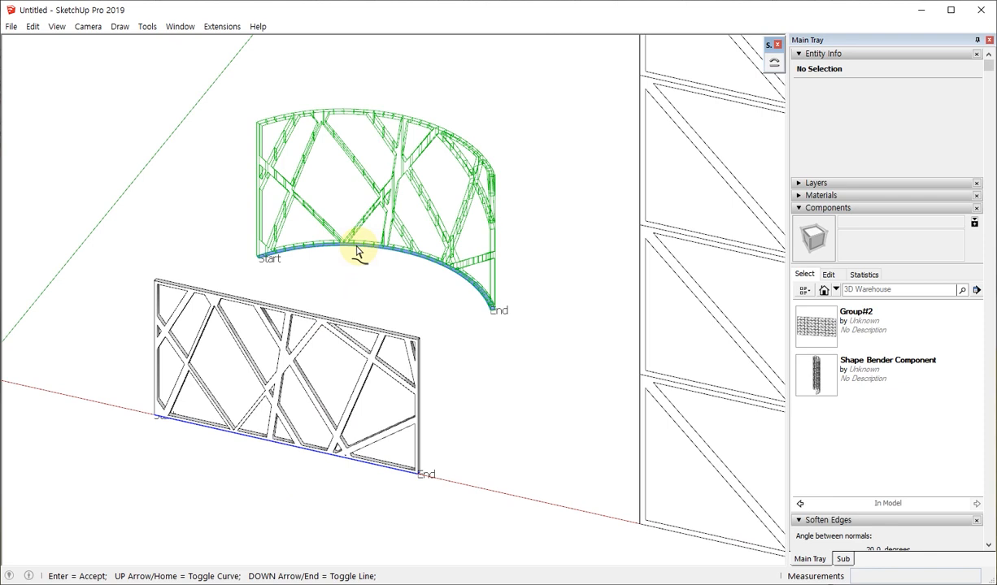
Examine the bend preview and compare the Start and End labels on the base line and the arc
{"action": "scroll", "coordinate": [240, 285], "scroll_direction": "up", "scroll_amount": 3}
{"action": "scroll", "coordinate": [311, 300], "scroll_direction": "down", "scroll_amount": 1}
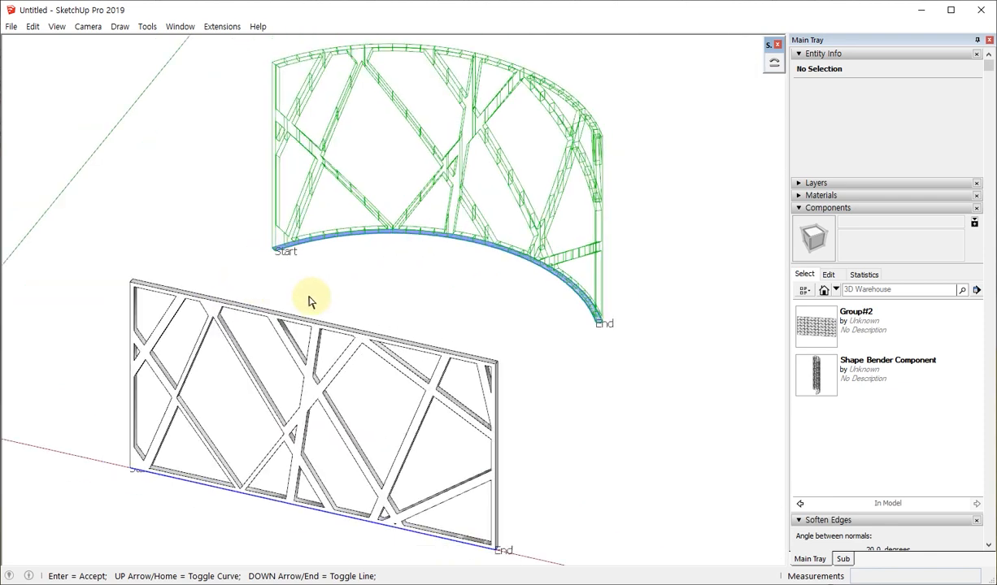
{"action": "scroll", "coordinate": [139, 475], "scroll_direction": "up", "scroll_amount": 4}
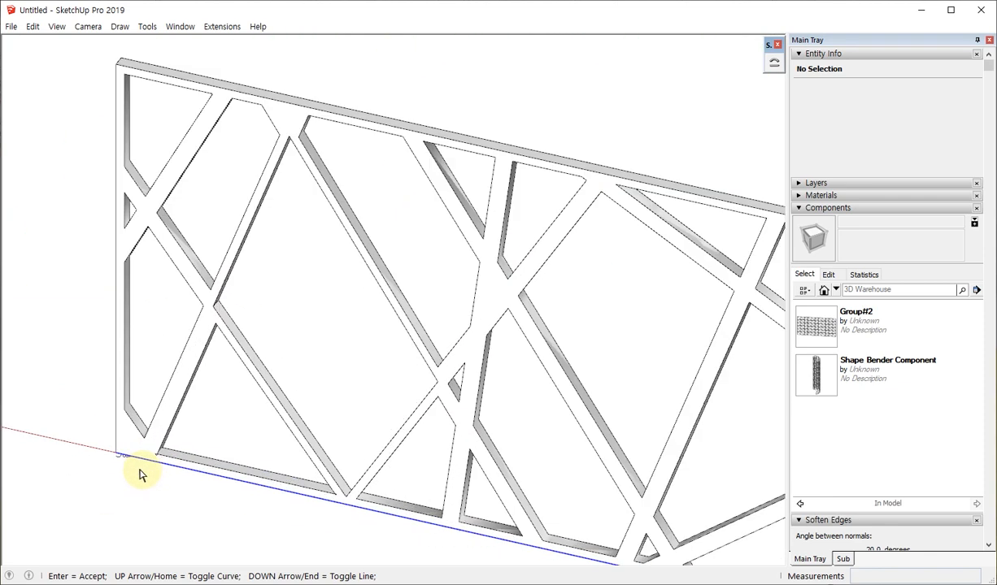
{"action": "scroll", "coordinate": [133, 470], "scroll_direction": "up", "scroll_amount": 3}
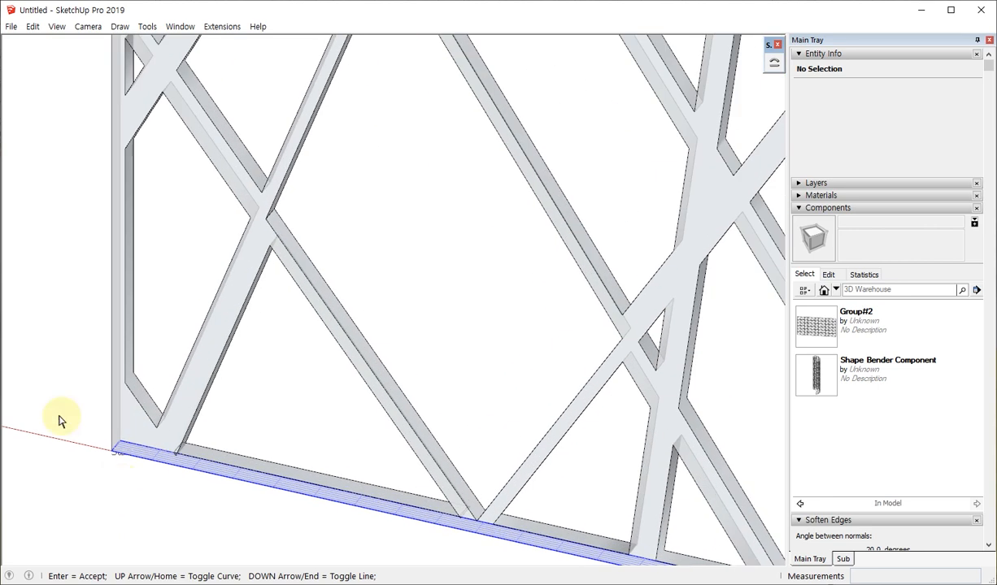
{"action": "scroll", "coordinate": [133, 468], "scroll_direction": "down", "scroll_amount": 3}
{"action": "scroll", "coordinate": [474, 368], "scroll_direction": "down", "scroll_amount": 3}
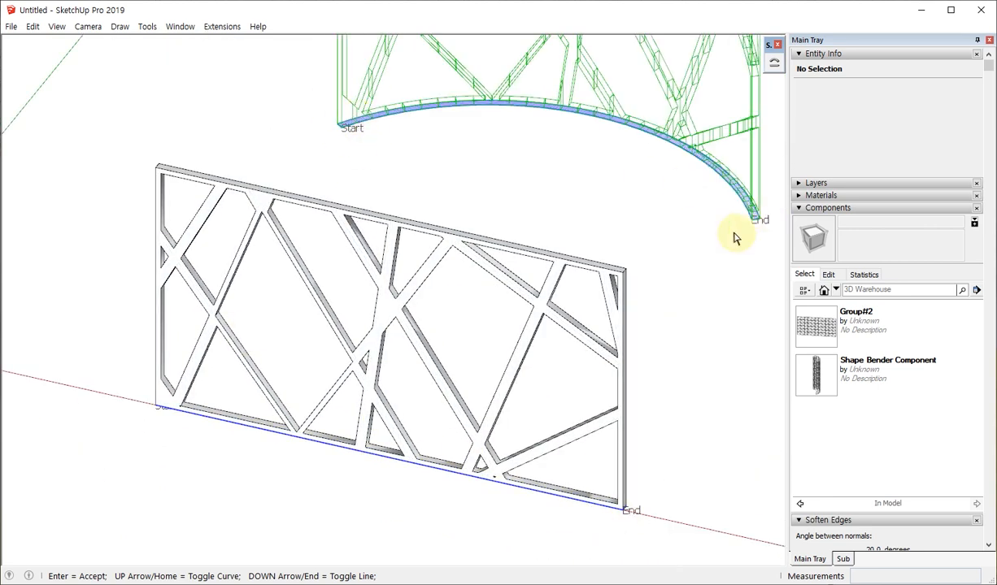
{"action": "scroll", "coordinate": [158, 411], "scroll_direction": "down", "scroll_amount": 2}
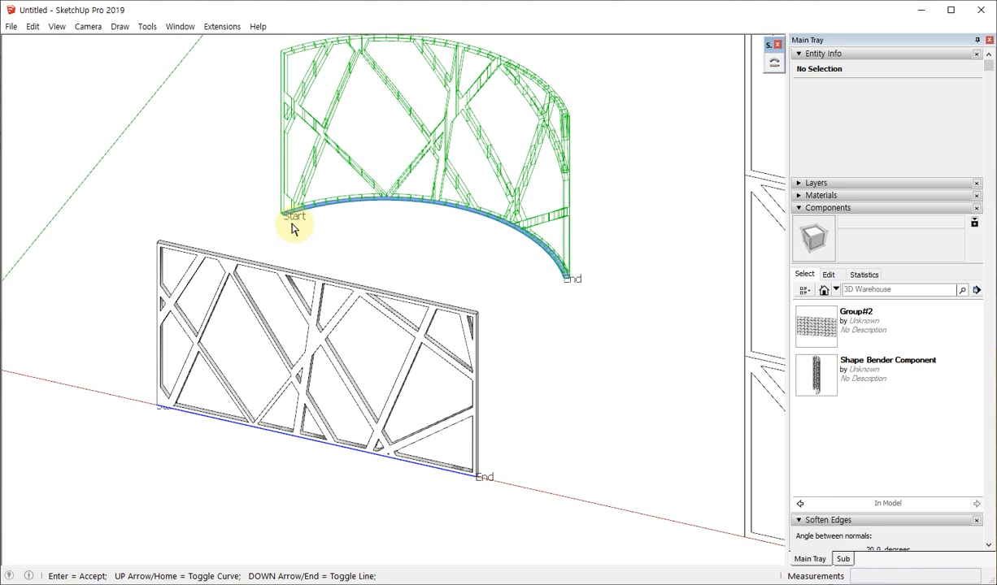
{"action": "middle_click_drag", "start_coordinate": [402, 286], "coordinate": [425, 292]}
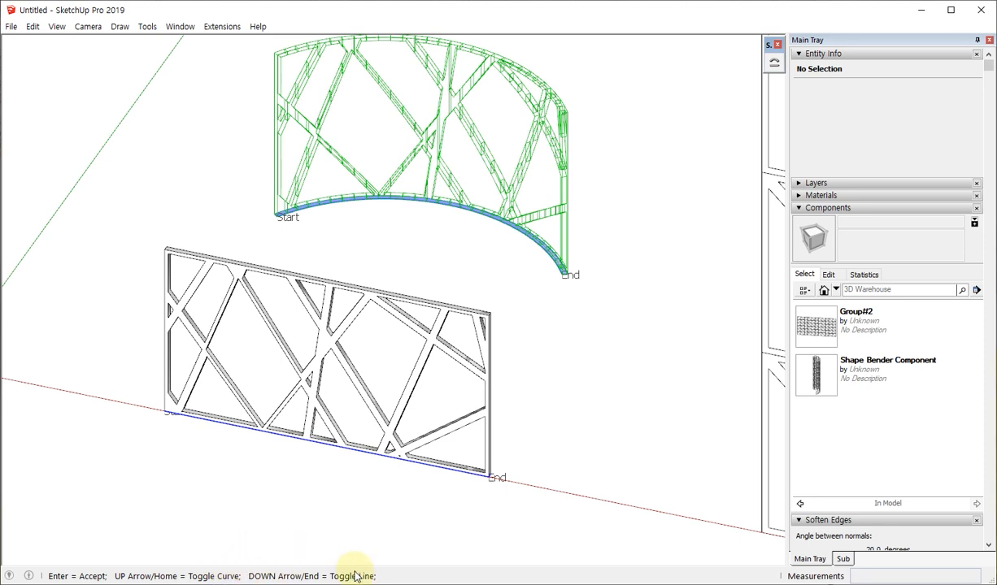
{"action": "middle_click_drag", "start_coordinate": [356, 462], "coordinate": [400, 334]}
Toggle the curve direction of the bend preview back and forth to compare both orientations
{"action": "key", "text": "Up"}
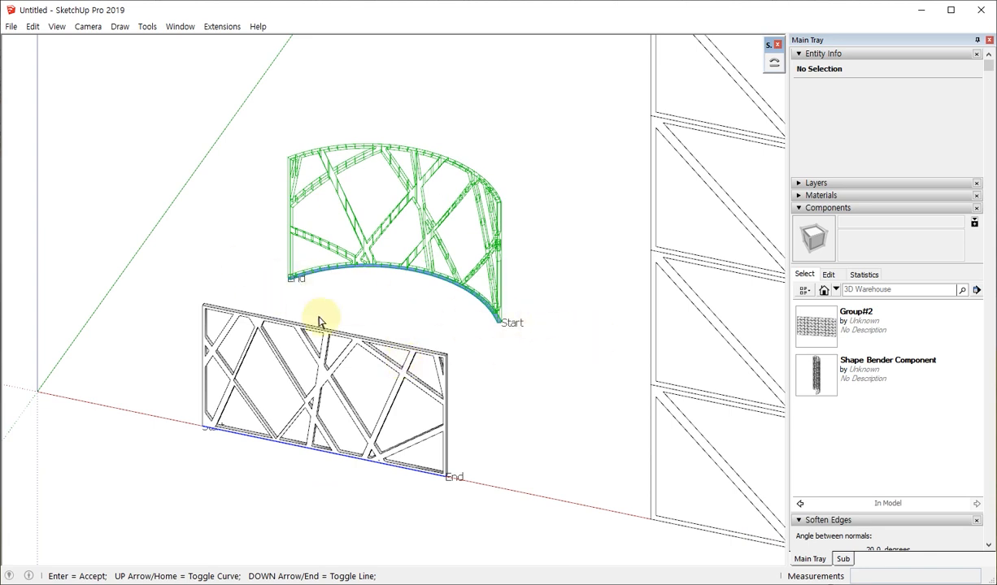
{"action": "key", "text": "Up"}
{"action": "scroll", "coordinate": [318, 278], "scroll_direction": "up", "scroll_amount": 4}
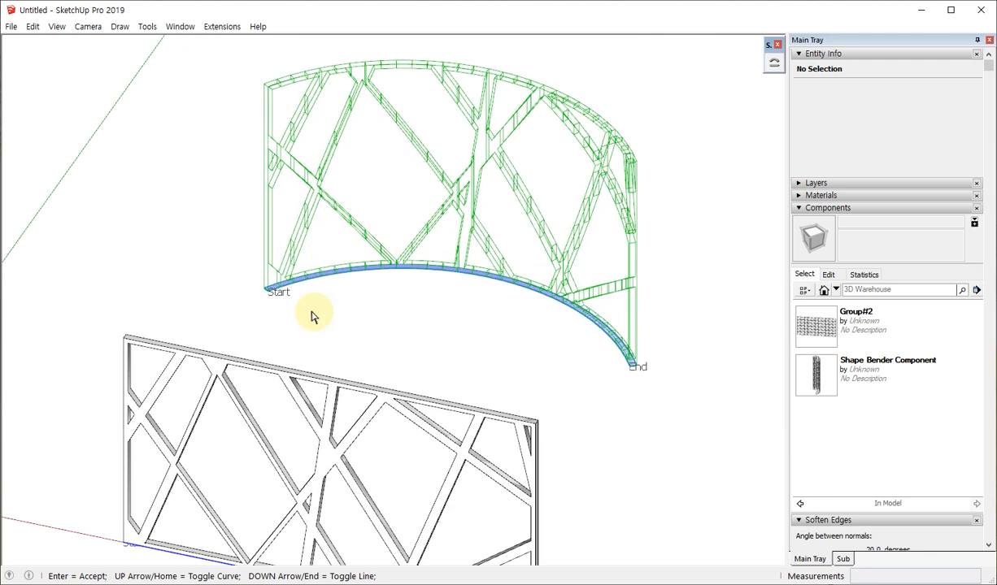
{"action": "key", "text": "Up"}
{"action": "key", "text": "Up"}
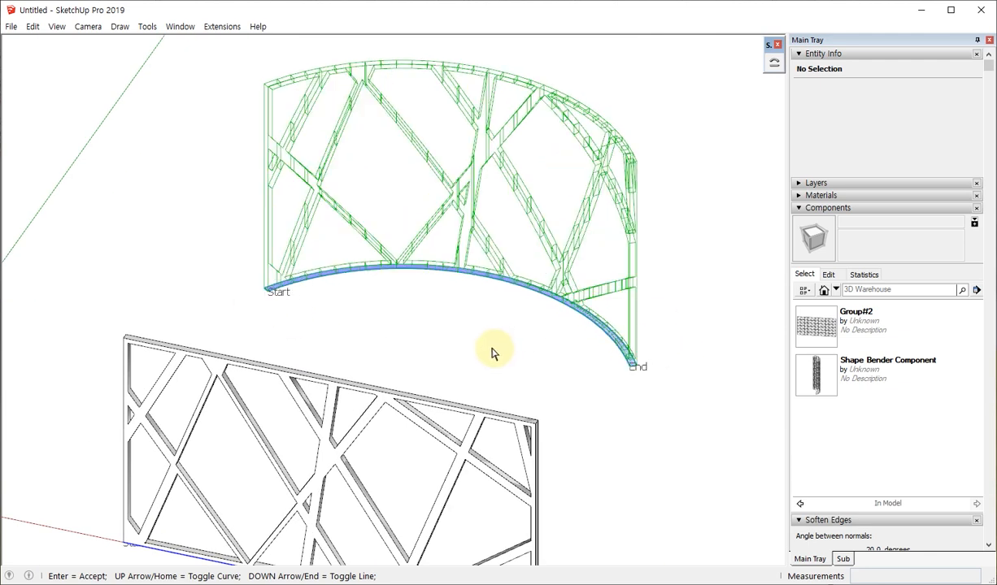
{"action": "scroll", "coordinate": [402, 299], "scroll_direction": "down", "scroll_amount": 3}
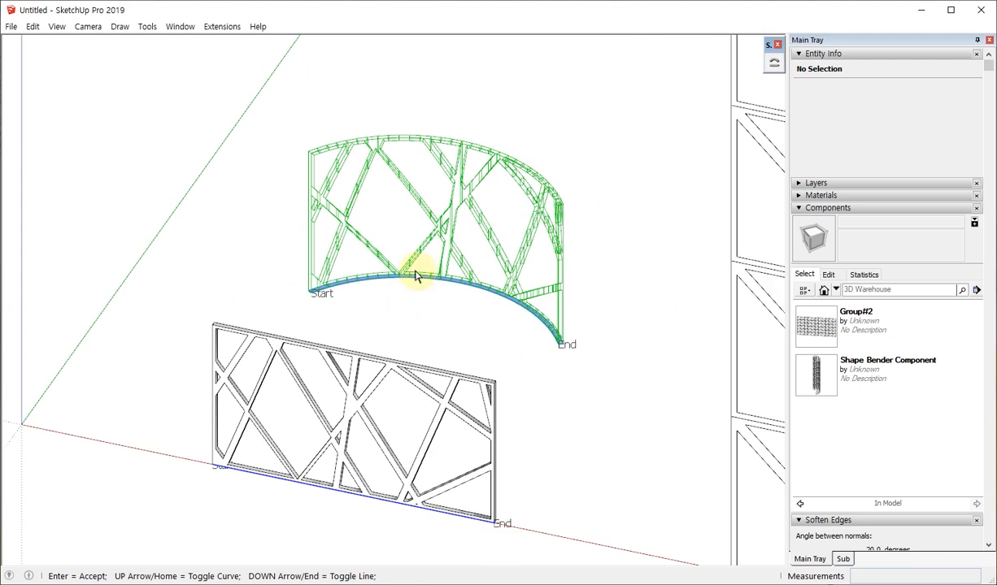
Toggle the base line's direction in the bend preview, restore it, and toggle the curve direction back and forth again
{"action": "key", "text": "Down"}
{"action": "key", "text": "Down"}
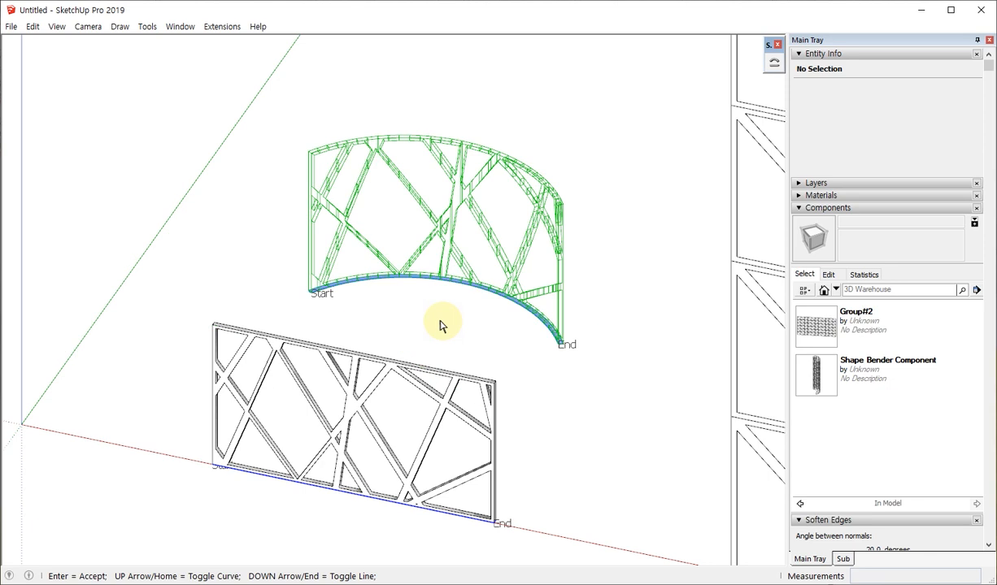
{"action": "key", "text": "Down"}
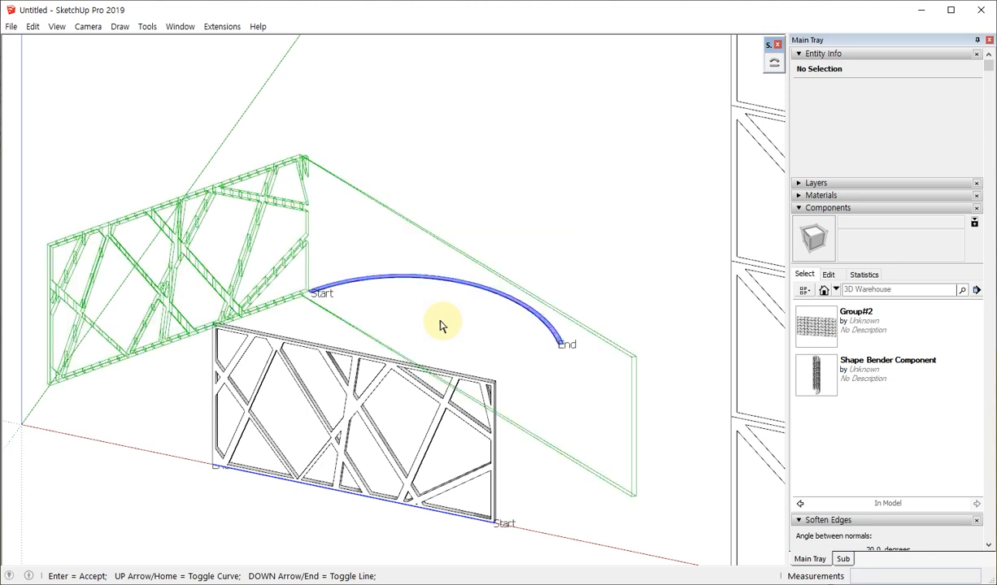
{"action": "key", "text": "Down"}
{"action": "key", "text": "Up"}
{"action": "key", "text": "Up"}
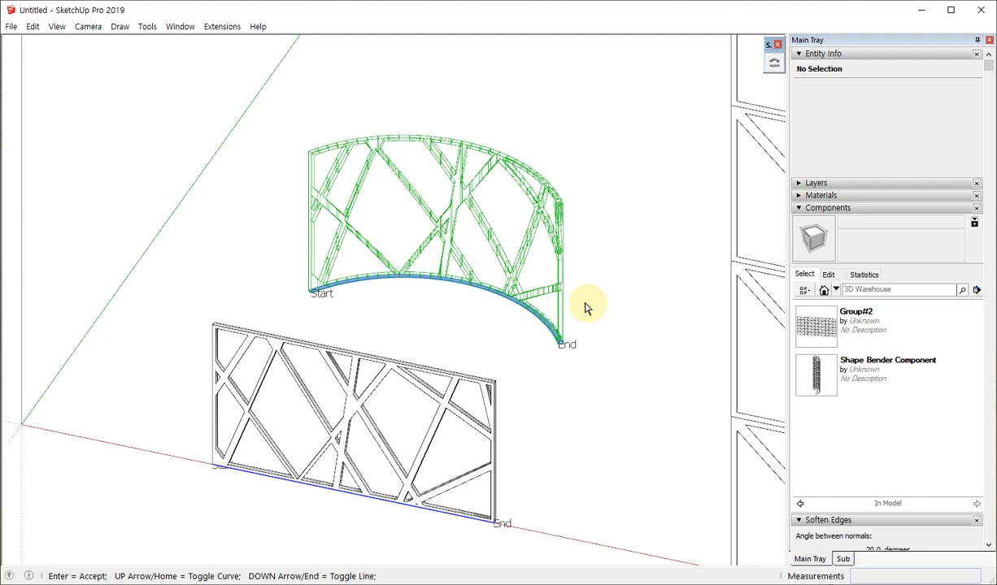
{"action": "key", "text": "Up"}
{"action": "key", "text": "Up"}
Accept the bend preview to create the lattice panel curved along the arc
{"action": "middle_click_drag", "start_coordinate": [396, 320], "coordinate": [428, 323]}
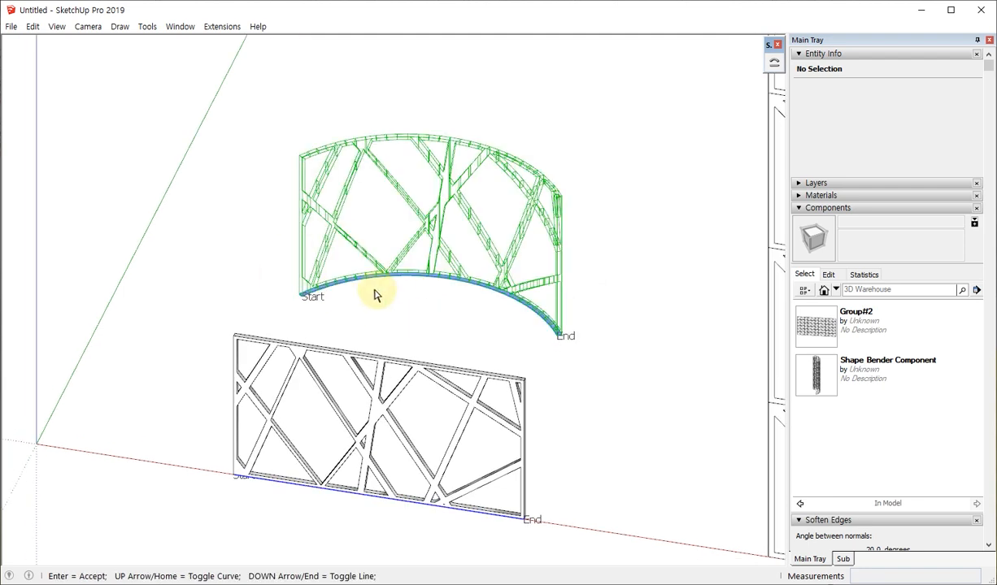
{"action": "key", "text": "Return"}
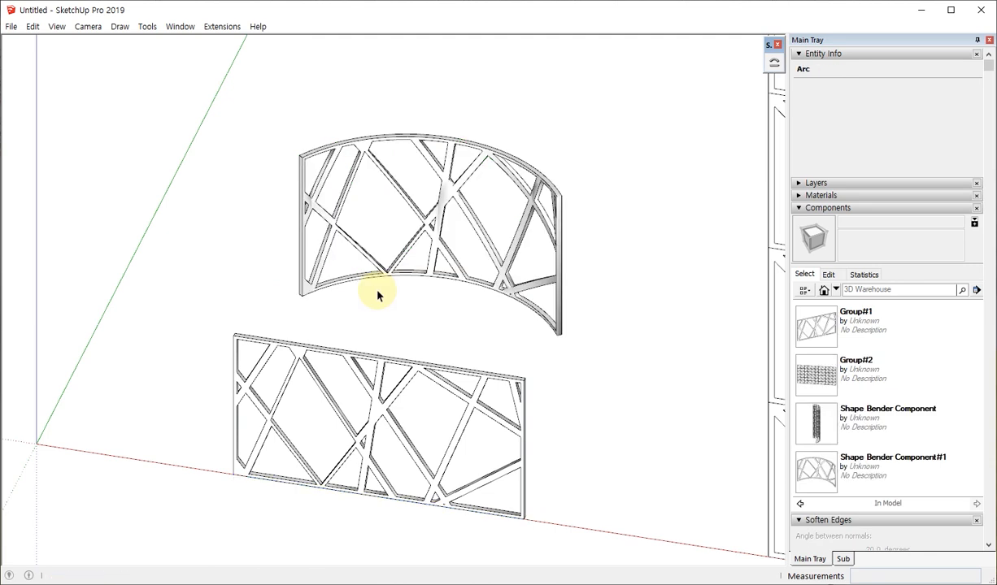
{"action": "middle_click_drag", "start_coordinate": [307, 242], "coordinate": [351, 244]}
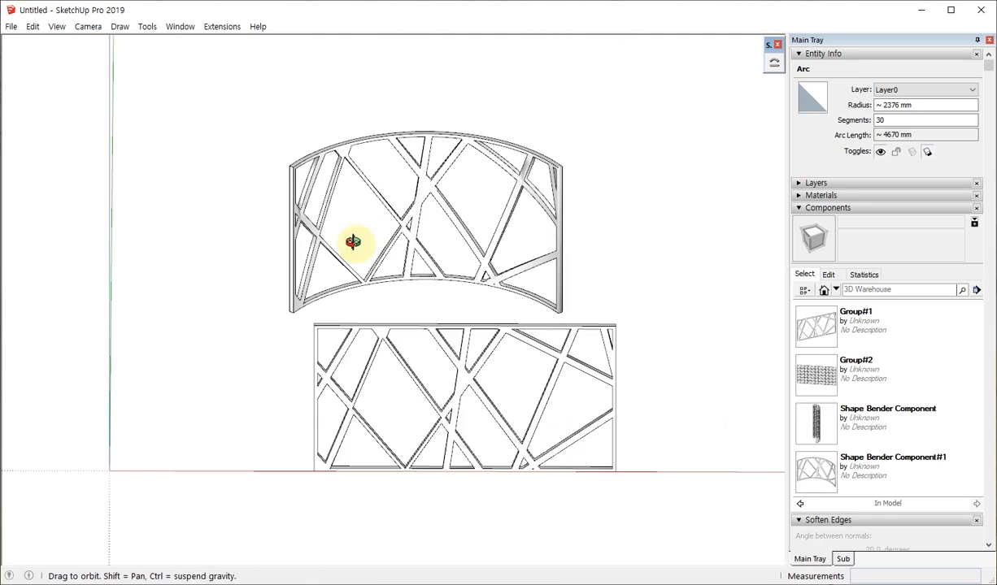
Select the large diagonal-grid panel component to check it as the next object for bending
{"action": "scroll", "coordinate": [156, 276], "scroll_direction": "down", "scroll_amount": 5}
{"action": "middle_click_drag", "start_coordinate": [127, 296], "coordinate": [148, 341]}
{"action": "scroll", "coordinate": [149, 341], "scroll_direction": "down", "scroll_amount": 3}
{"action": "left_click", "coordinate": [531, 276]}
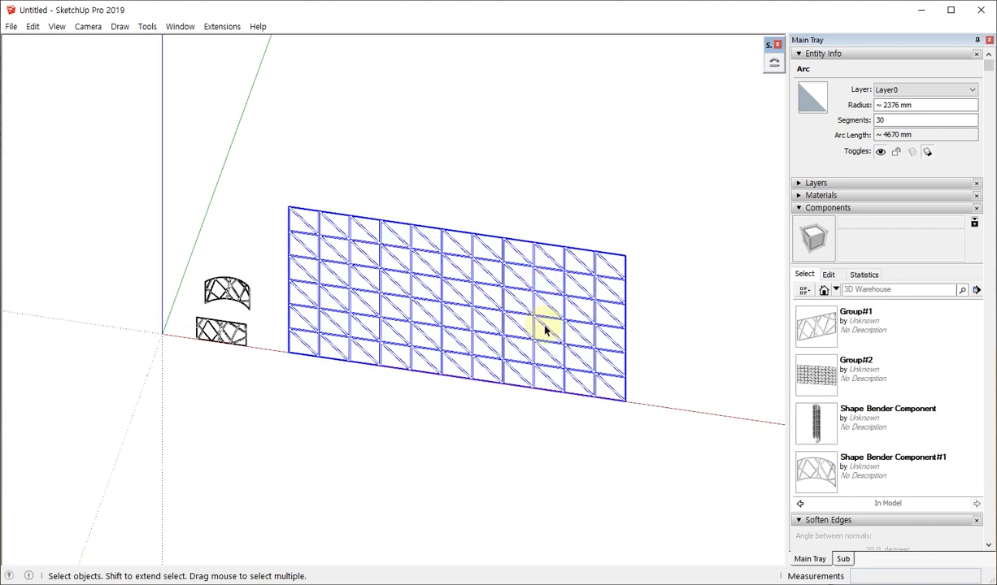
{"action": "middle_click_drag", "start_coordinate": [540, 326], "coordinate": [396, 274]}
{"action": "scroll", "coordinate": [354, 249], "scroll_direction": "up", "scroll_amount": 4}
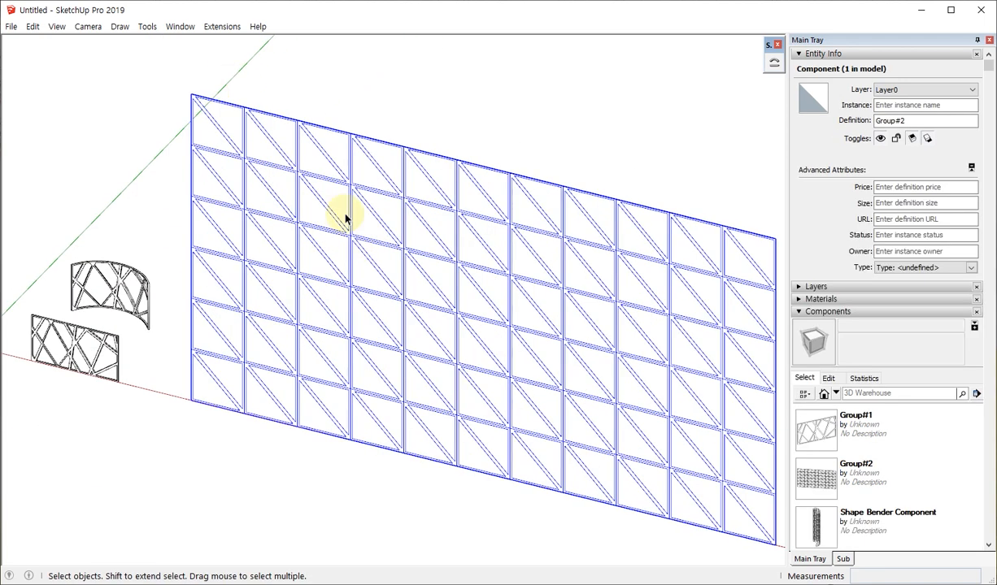
Delete the small lattice panel, its bent copy, the arc and the base line beside the large grid panel
{"action": "scroll", "coordinate": [278, 271], "scroll_direction": "down", "scroll_amount": 3}
{"action": "scroll", "coordinate": [230, 333], "scroll_direction": "up", "scroll_amount": 3}
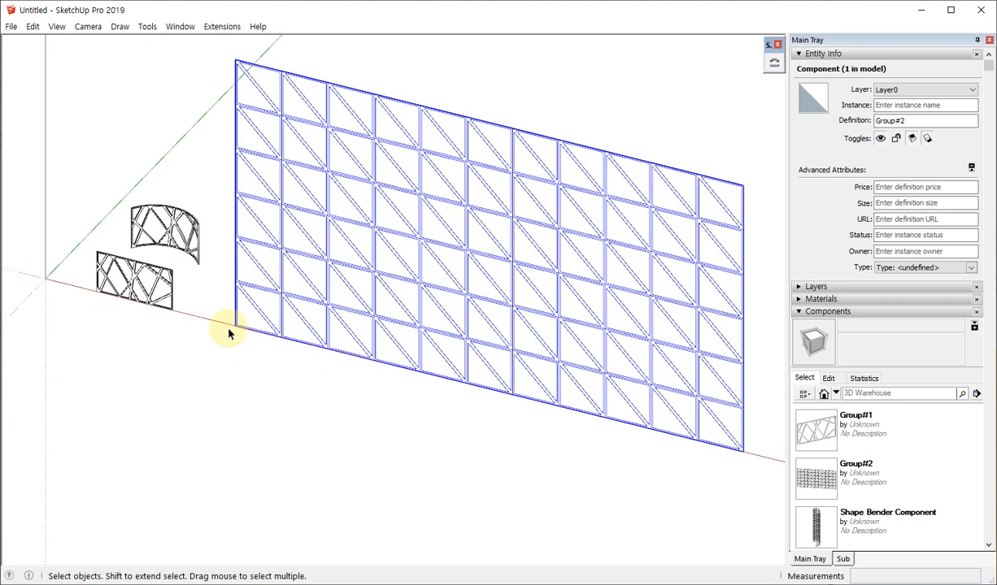
{"action": "left_click_drag", "start_coordinate": [203, 325], "coordinate": [88, 195]}
Draw a straight line along the large grid panel's base on the red axis, from one lower corner to the other
{"action": "scroll", "coordinate": [264, 333], "scroll_direction": "up", "scroll_amount": 5}
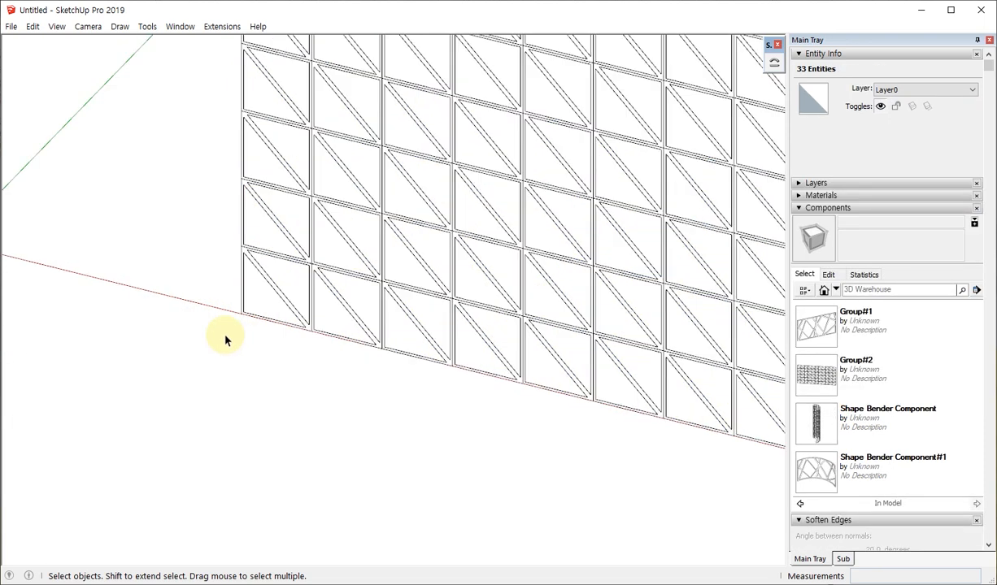
{"action": "left_click", "coordinate": [248, 319]}
{"action": "left_click", "coordinate": [249, 299]}
{"action": "scroll", "coordinate": [122, 272], "scroll_direction": "down", "scroll_amount": 5}
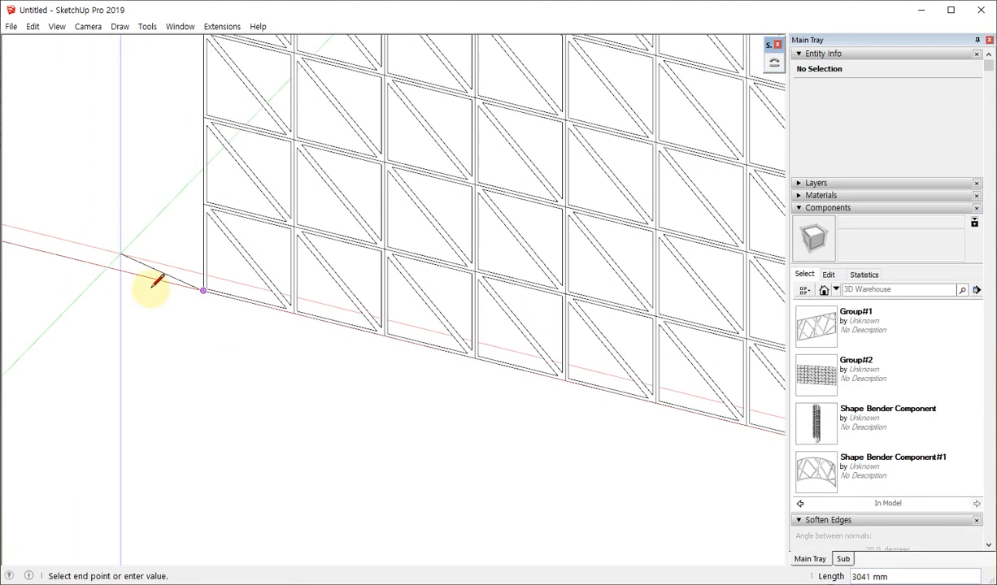
{"action": "scroll", "coordinate": [596, 398], "scroll_direction": "up", "scroll_amount": 6}
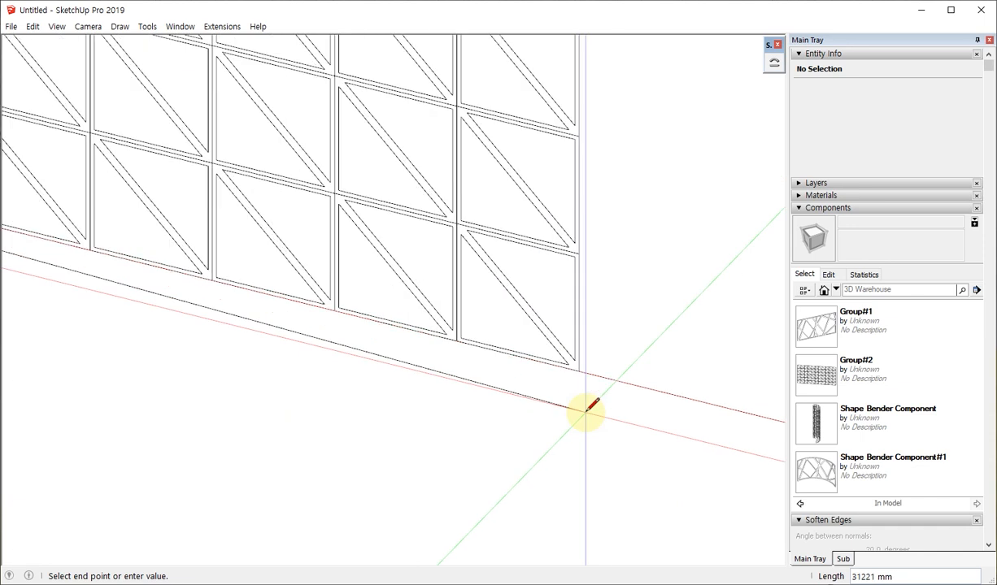
{"action": "left_click", "coordinate": [575, 342]}
{"action": "scroll", "coordinate": [642, 422], "scroll_direction": "down", "scroll_amount": 8}
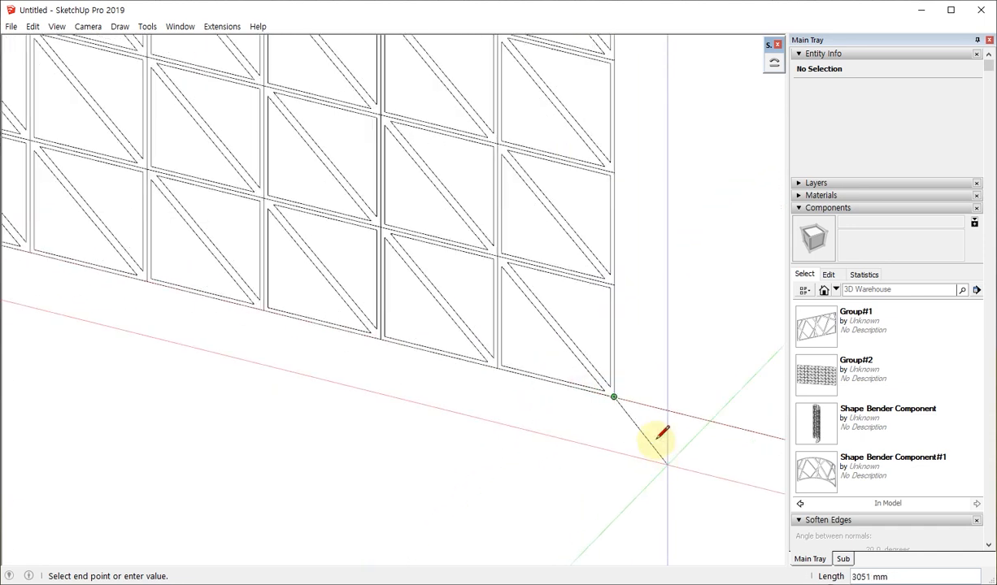
{"action": "key", "text": "space"}
Draw a shallow two-point arc behind the grid panel in top view, parallel to the red axis, with a bulge of about 1581 mm
{"action": "key", "text": "F2"}
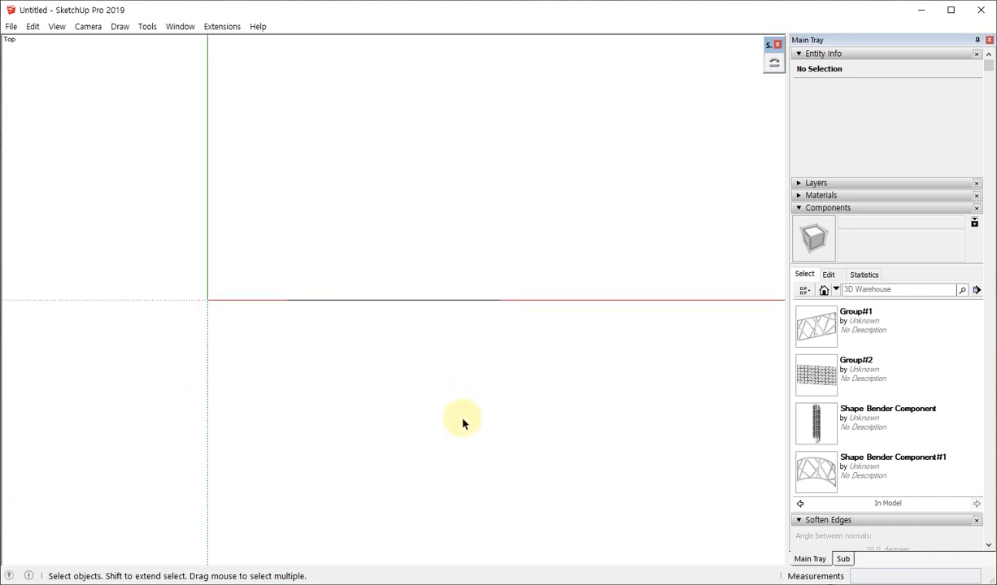
{"action": "middle_click_drag", "start_coordinate": [500, 313], "coordinate": [445, 306]}
{"action": "key", "text": "F2"}
{"action": "key", "text": "a"}
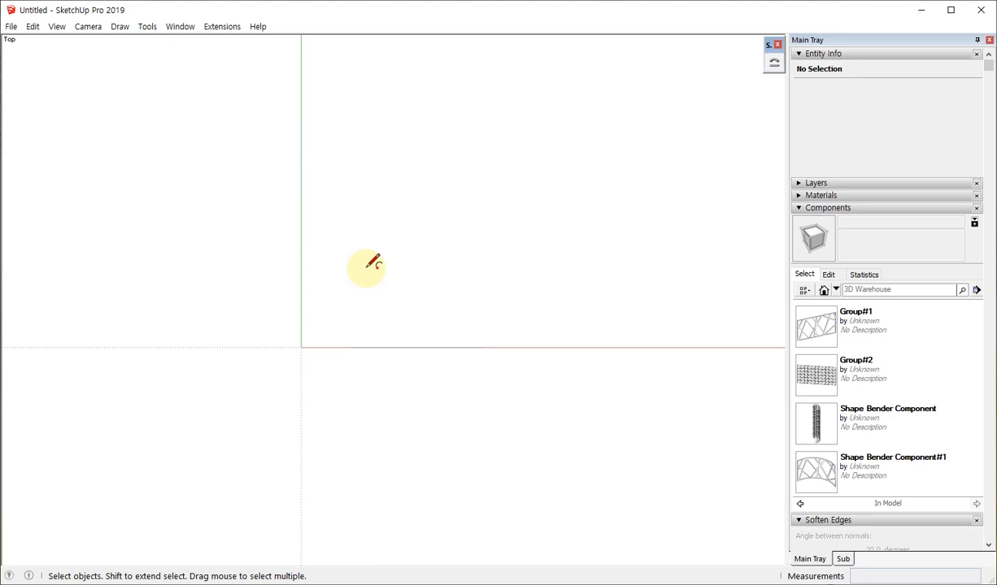
{"action": "scroll", "coordinate": [354, 276], "scroll_direction": "up", "scroll_amount": 2}
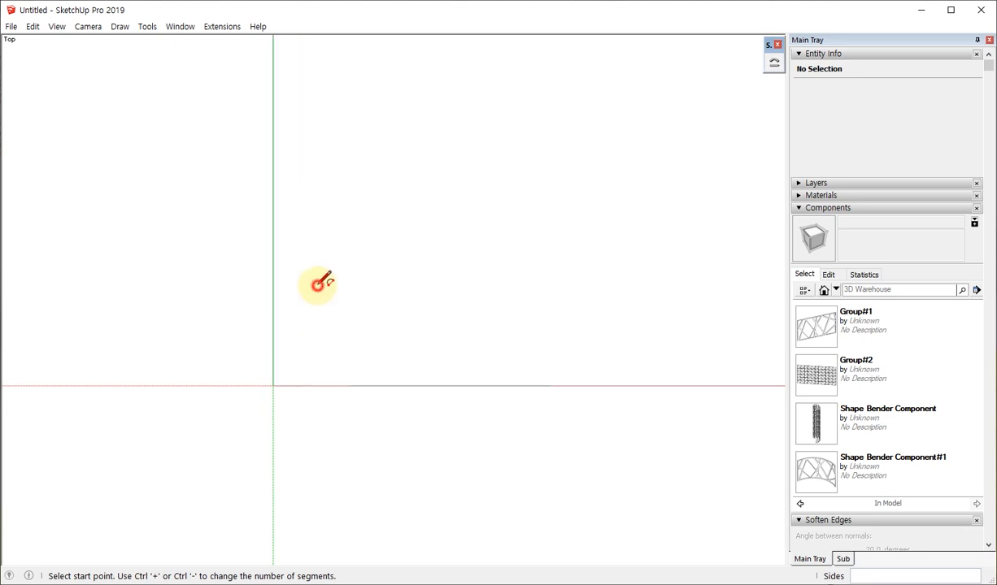
{"action": "left_click", "coordinate": [318, 284]}
{"action": "left_click", "coordinate": [550, 284]}
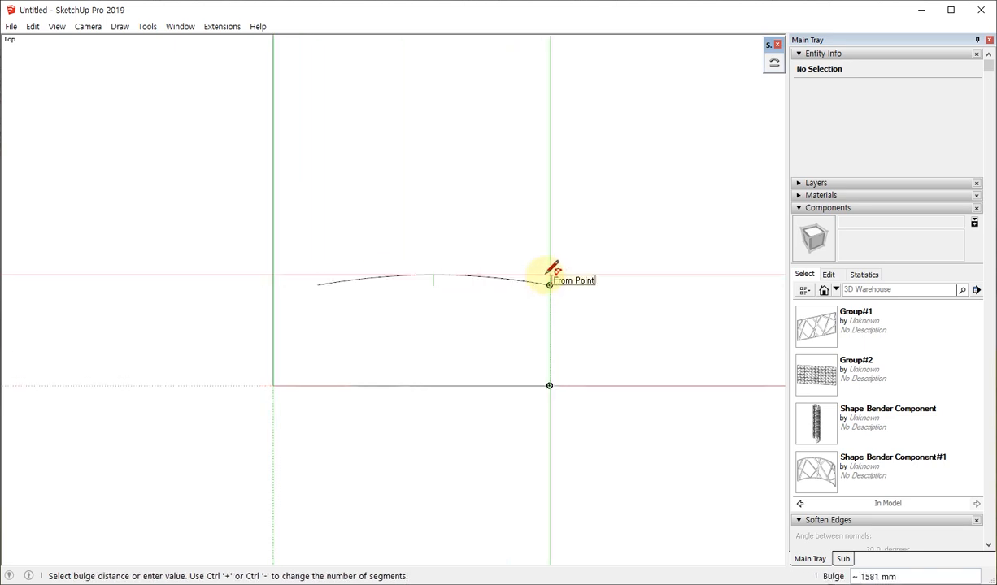
{"action": "left_click", "coordinate": [550, 276]}
Extend the arc from its end with a reverse-curved tangent arc and a shorter, tighter tangent arc to form a wavy path
{"action": "left_click", "coordinate": [551, 286]}
{"action": "scroll", "coordinate": [161, 253], "scroll_direction": "down", "scroll_amount": 2}
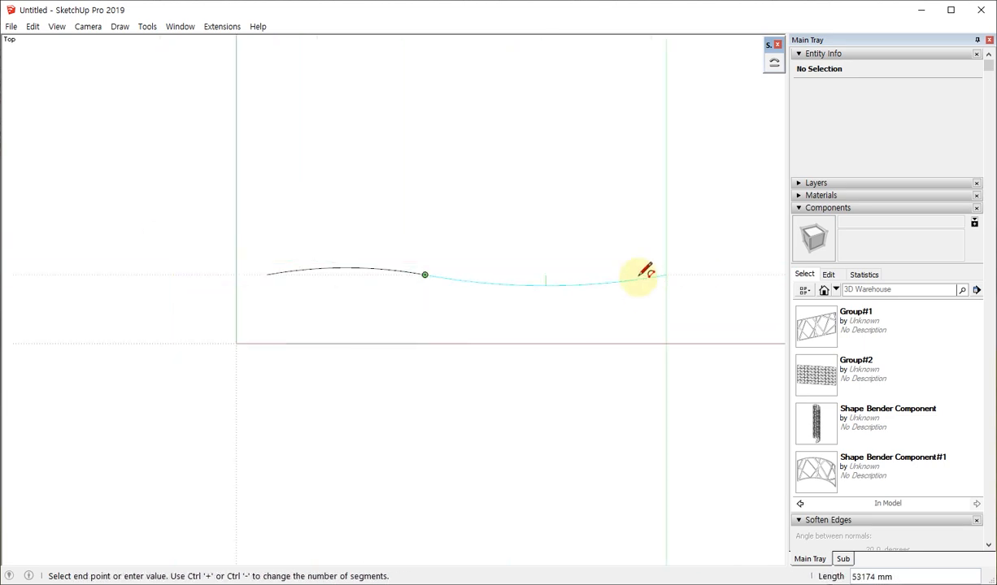
{"action": "double_click", "coordinate": [608, 277]}
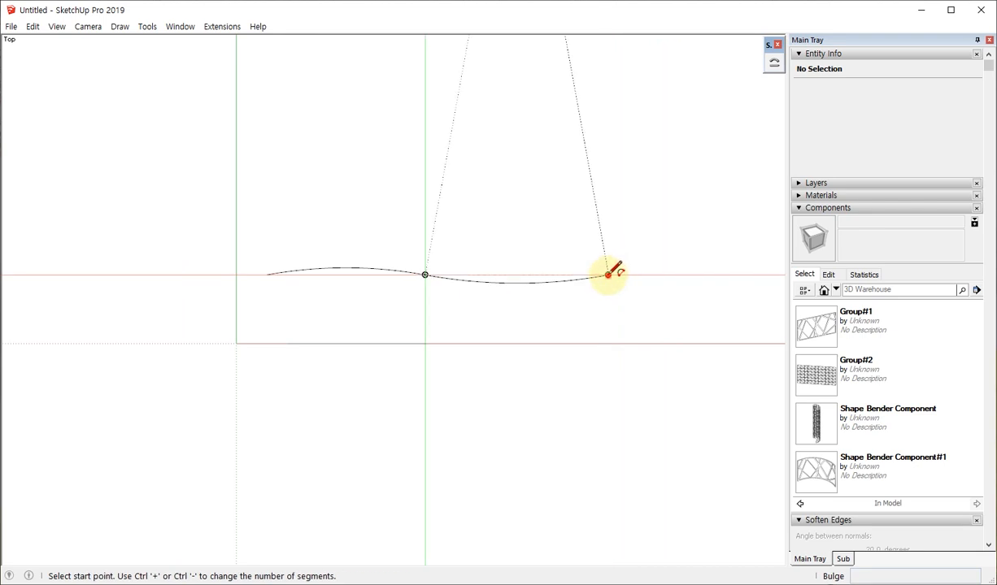
{"action": "left_click", "coordinate": [608, 274]}
{"action": "scroll", "coordinate": [611, 202], "scroll_direction": "up", "scroll_amount": 2}
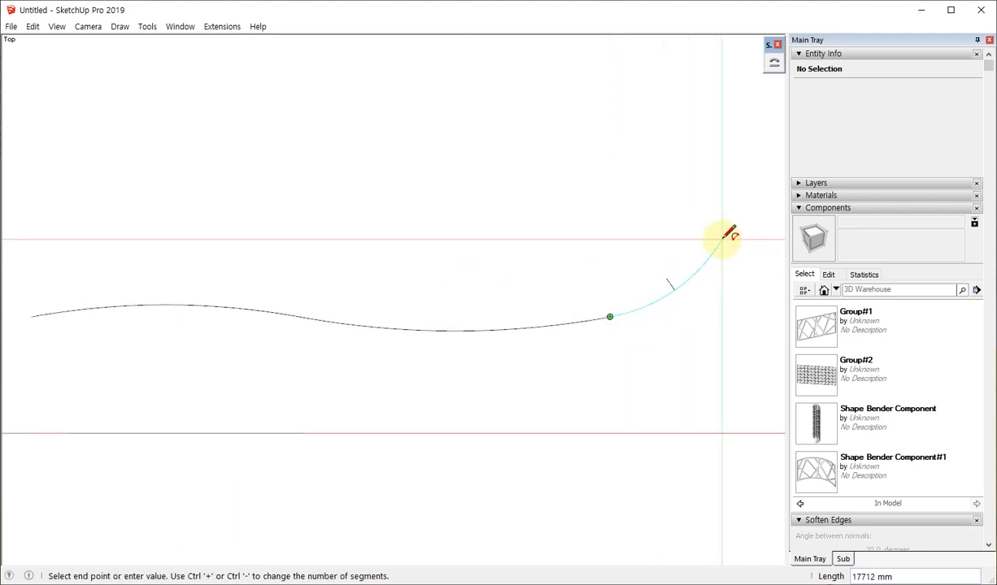
{"action": "double_click", "coordinate": [730, 233]}
{"action": "key", "text": "space"}
{"action": "scroll", "coordinate": [626, 341], "scroll_direction": "down", "scroll_amount": 2}
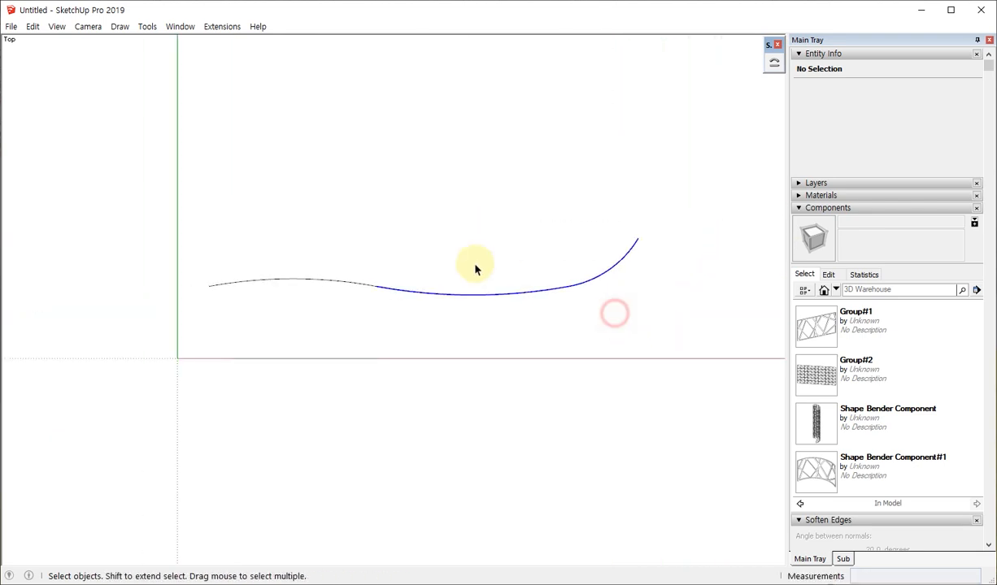
{"action": "left_click", "coordinate": [329, 283]}
Run Shape Bender on the large grid panel with its base line as the reference line and the wavy path as the curve
{"action": "middle_click_drag", "start_coordinate": [528, 423], "coordinate": [344, 361]}
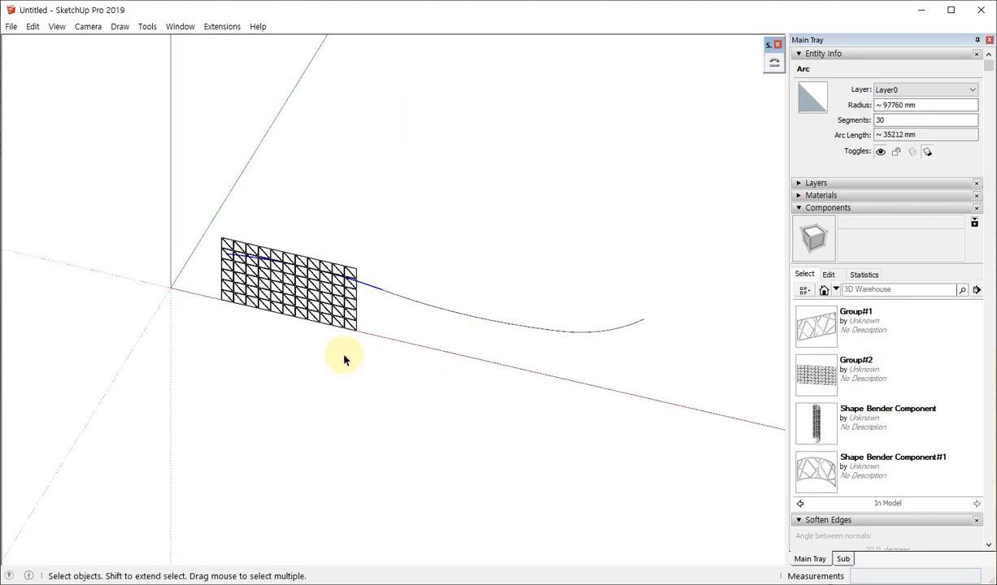
{"action": "scroll", "coordinate": [374, 301], "scroll_direction": "up", "scroll_amount": 2}
{"action": "left_click", "coordinate": [378, 285]}
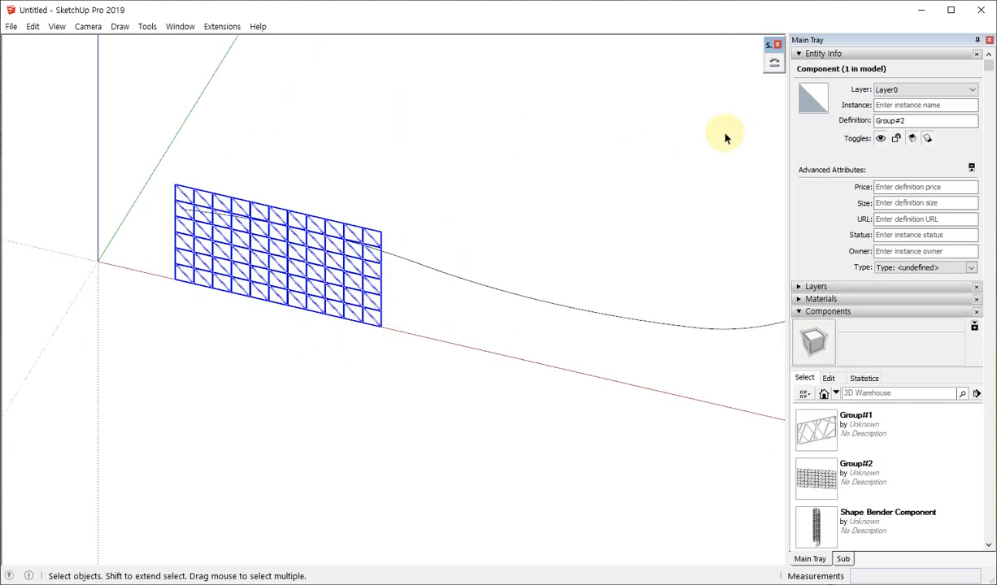
{"action": "left_click", "coordinate": [774, 62]}
{"action": "left_click", "coordinate": [307, 301]}
{"action": "scroll", "coordinate": [307, 308], "scroll_direction": "up", "scroll_amount": 2}
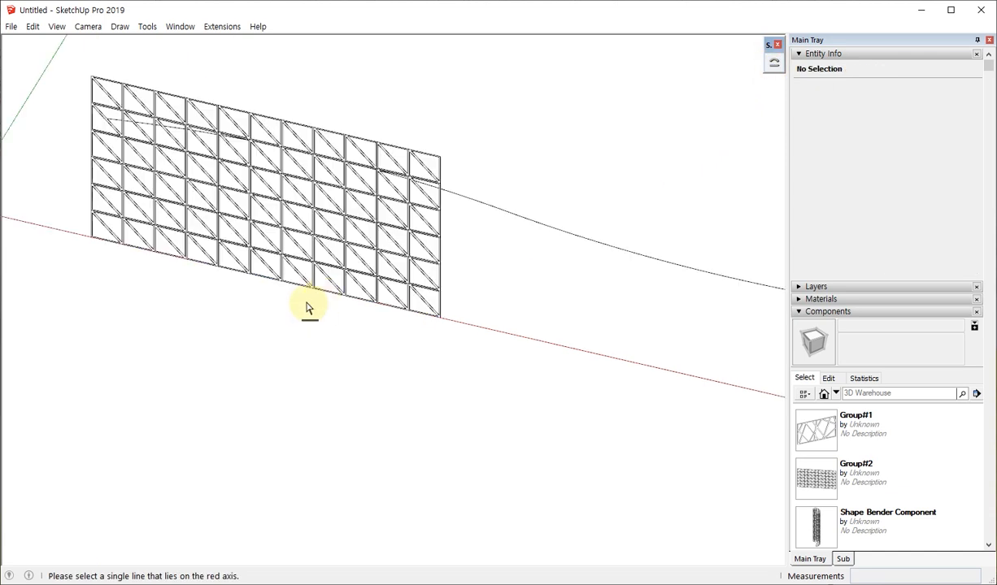
{"action": "left_click", "coordinate": [327, 295]}
{"action": "scroll", "coordinate": [380, 329], "scroll_direction": "down", "scroll_amount": 2}
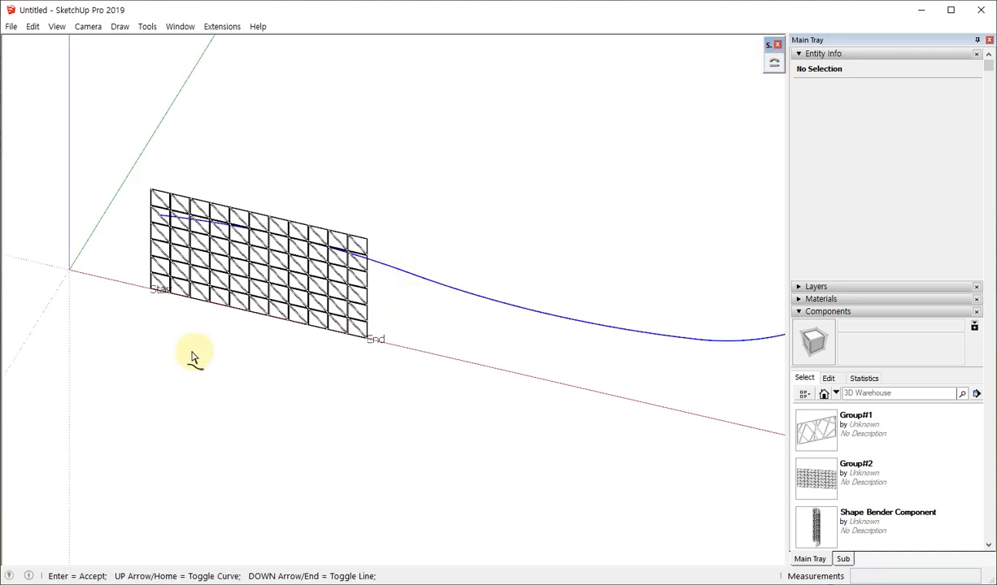
Check the bend preview's start and end alignment and accept it to create the wavy grid panel
{"action": "scroll", "coordinate": [192, 352], "scroll_direction": "down", "scroll_amount": 3}
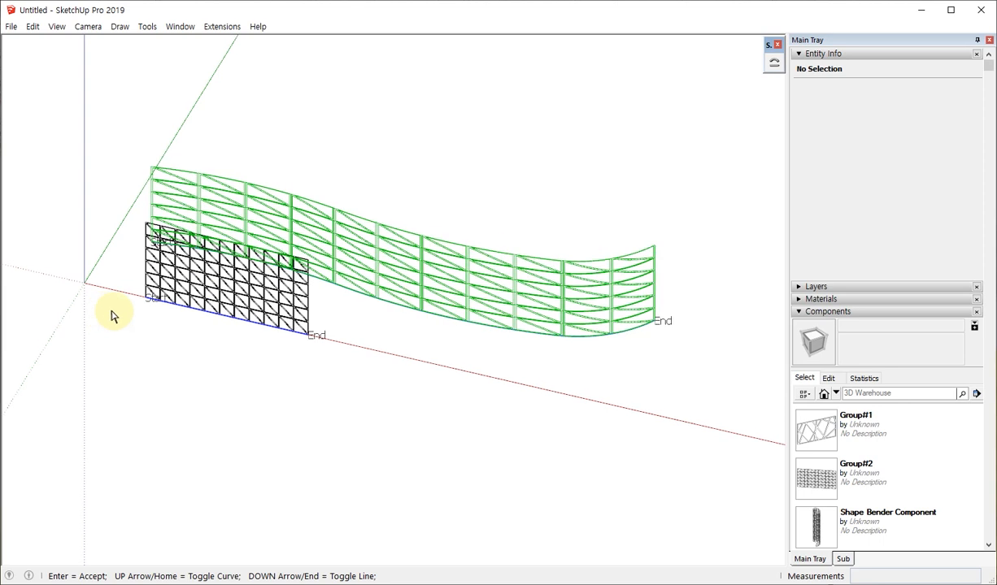
{"action": "middle_click_drag", "start_coordinate": [169, 330], "coordinate": [307, 395]}
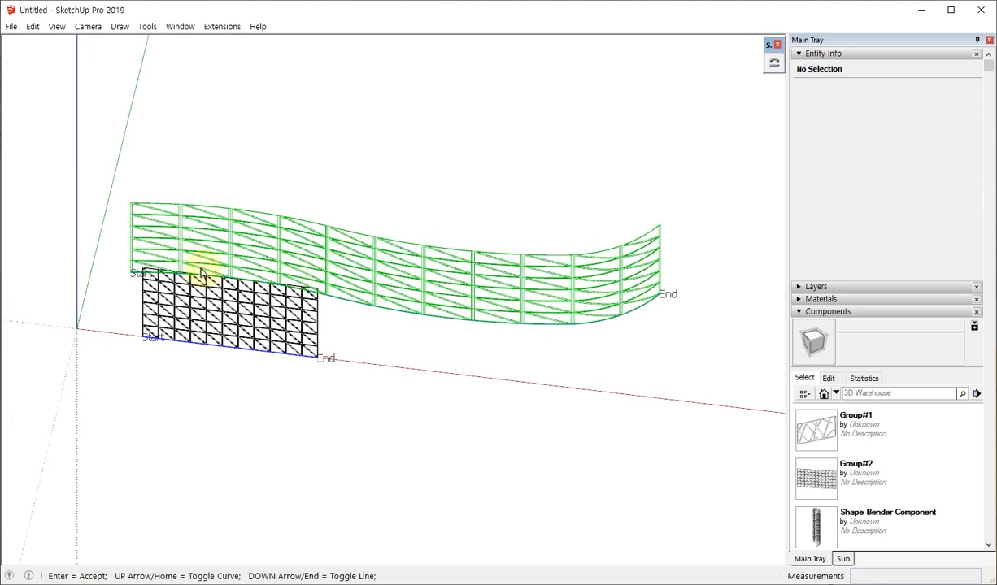
{"action": "middle_click_drag", "start_coordinate": [202, 273], "coordinate": [161, 267]}
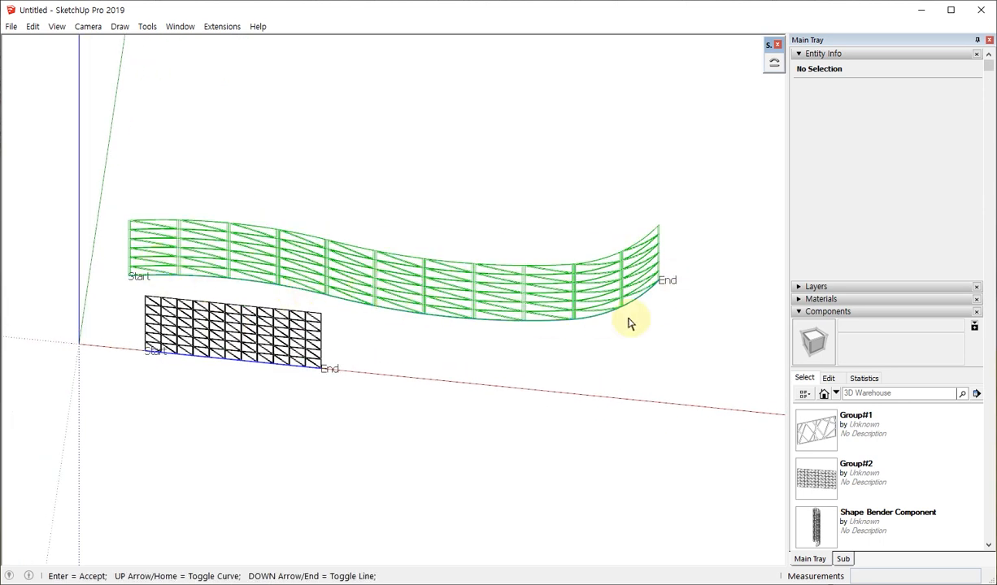
{"action": "middle_click_drag", "start_coordinate": [629, 323], "coordinate": [549, 186]}
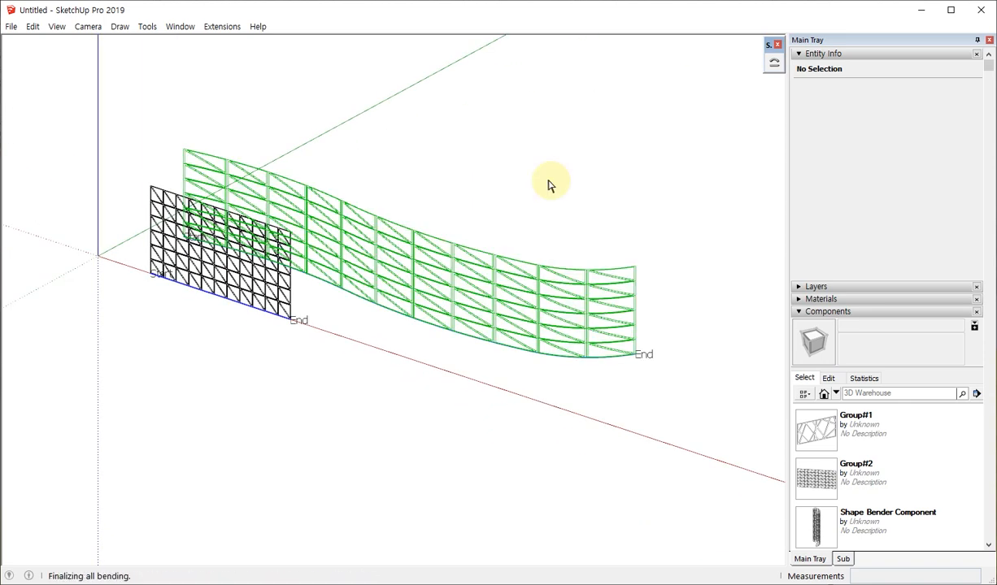
Examine the bent grid panel from several angles, up close and from a distance, against the flat original
{"action": "middle_click_drag", "start_coordinate": [528, 182], "coordinate": [511, 348]}
{"action": "scroll", "coordinate": [480, 329], "scroll_direction": "down", "scroll_amount": 3}
{"action": "middle_click_drag", "start_coordinate": [456, 316], "coordinate": [531, 326]}
{"action": "scroll", "coordinate": [502, 370], "scroll_direction": "up", "scroll_amount": 4}
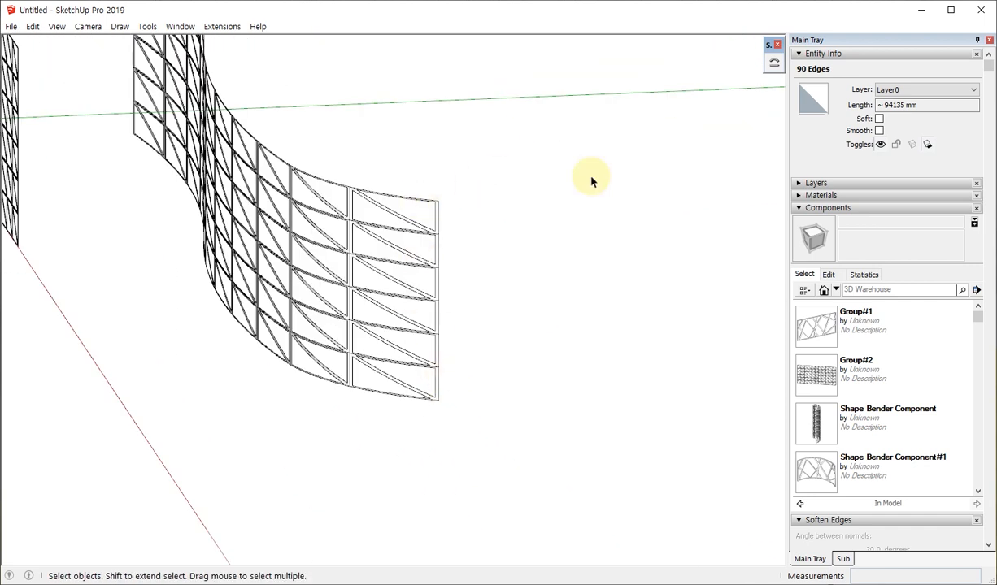
{"action": "scroll", "coordinate": [434, 338], "scroll_direction": "down", "scroll_amount": 3}
{"action": "middle_click_drag", "start_coordinate": [434, 338], "coordinate": [528, 357]}
{"action": "scroll", "coordinate": [383, 330], "scroll_direction": "up", "scroll_amount": 3}
{"action": "scroll", "coordinate": [363, 341], "scroll_direction": "down", "scroll_amount": 3}
{"action": "scroll", "coordinate": [372, 329], "scroll_direction": "up", "scroll_amount": 1}
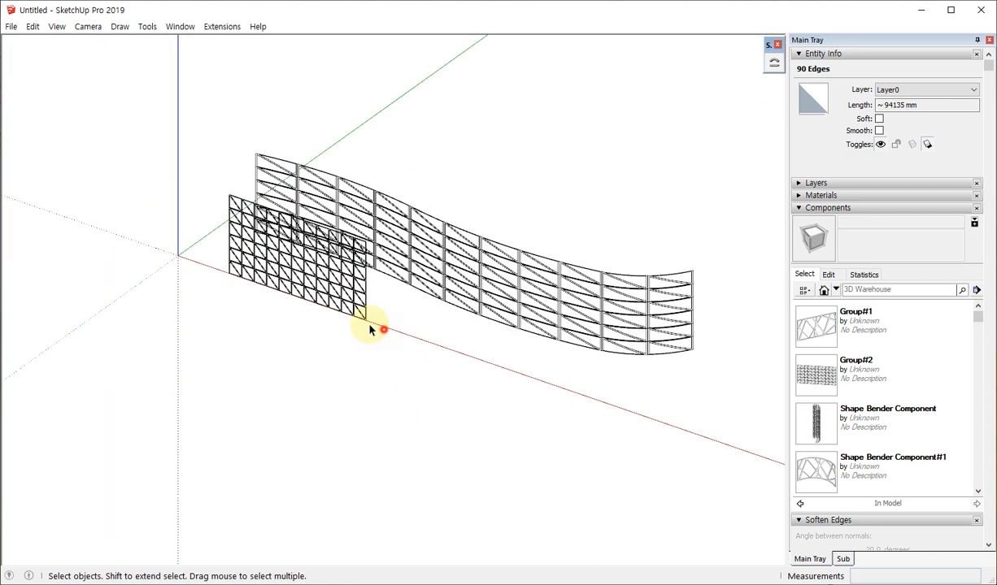
Delete the original flat grid panel in front of the bent copy
{"action": "left_click", "coordinate": [300, 290]}
{"action": "key", "text": "Delete"}
{"action": "scroll", "coordinate": [664, 383], "scroll_direction": "down", "scroll_amount": 3}
{"action": "scroll", "coordinate": [323, 316], "scroll_direction": "up", "scroll_amount": 6}
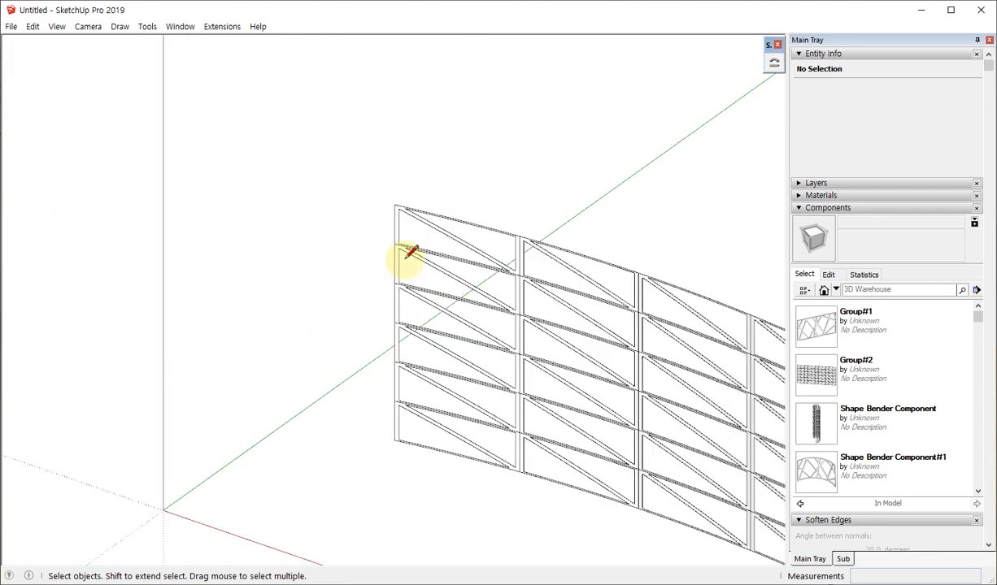
Draw a vertical line along the bent panel's start edge, from its upper corner to its lower corner
{"action": "key", "text": "l"}
{"action": "left_click", "coordinate": [395, 205]}
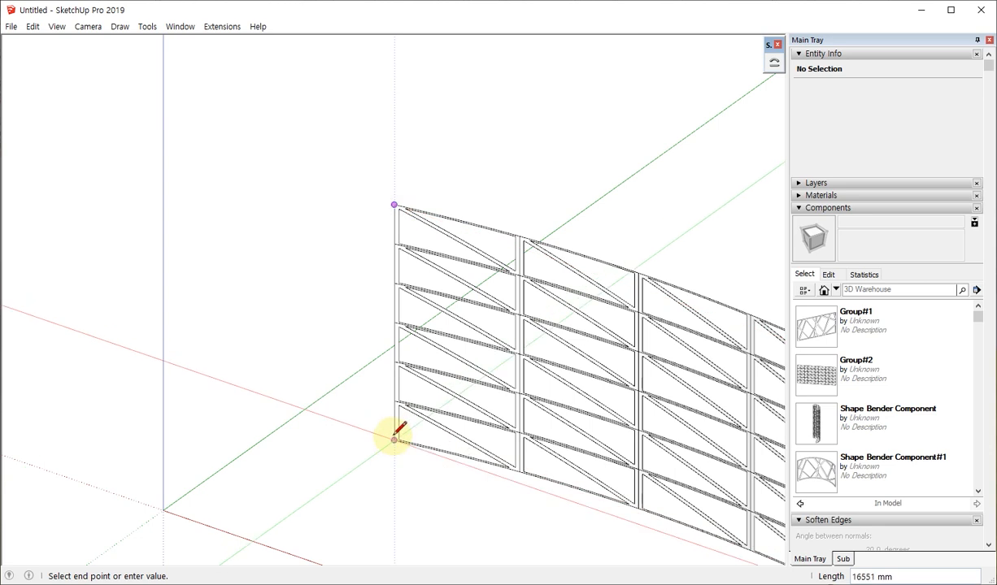
{"action": "left_click", "coordinate": [394, 440]}
Move the vertical line about 2637 mm away from the bent panel's start edge along the red axis
{"action": "key", "text": "space"}
{"action": "left_click_drag", "start_coordinate": [316, 111], "coordinate": [390, 474]}
{"action": "key", "text": "m"}
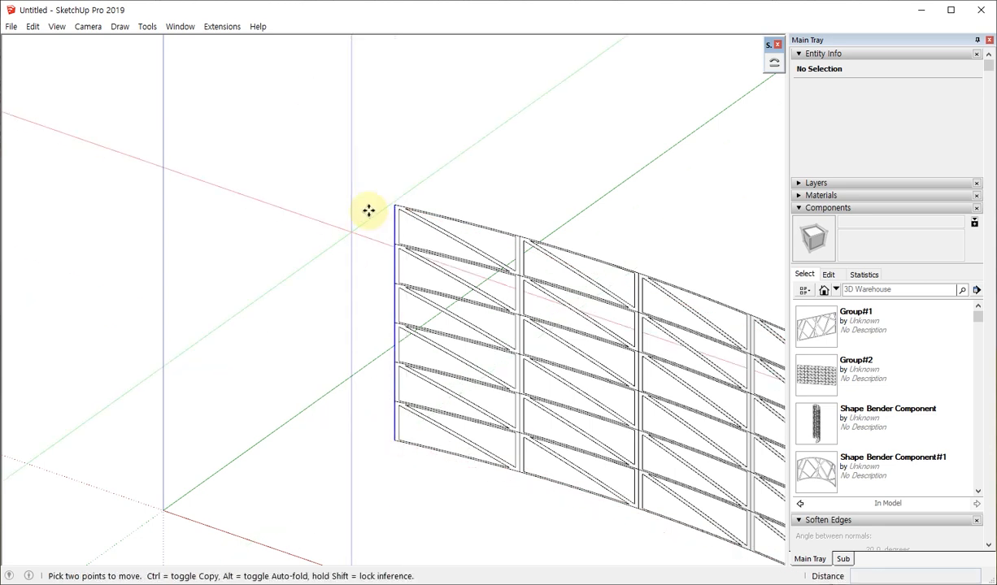
{"action": "left_click", "coordinate": [371, 208]}
{"action": "left_click", "coordinate": [332, 196]}
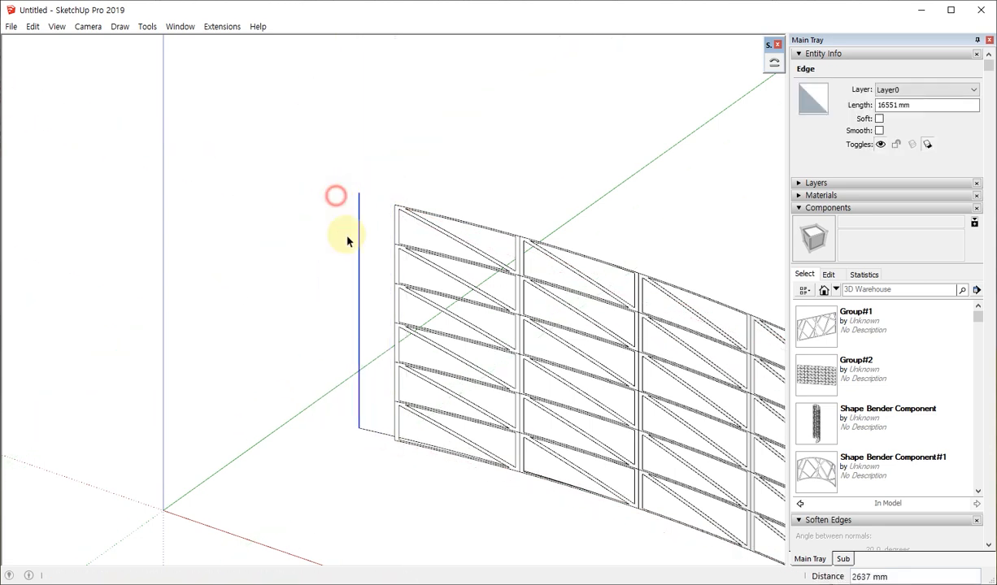
{"action": "key", "text": "space"}
{"action": "key", "text": "space"}
{"action": "left_click", "coordinate": [274, 434]}
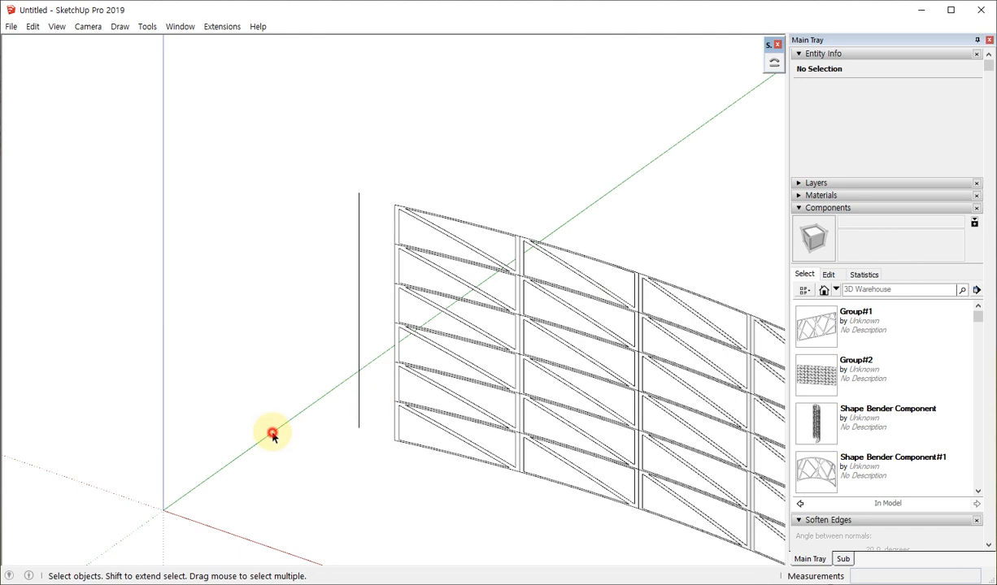
{"action": "scroll", "coordinate": [358, 188], "scroll_direction": "up", "scroll_amount": 4}
{"action": "key", "text": "a"}
{"action": "left_click", "coordinate": [359, 219]}
{"action": "scroll", "coordinate": [359, 219], "scroll_direction": "down", "scroll_amount": 4}
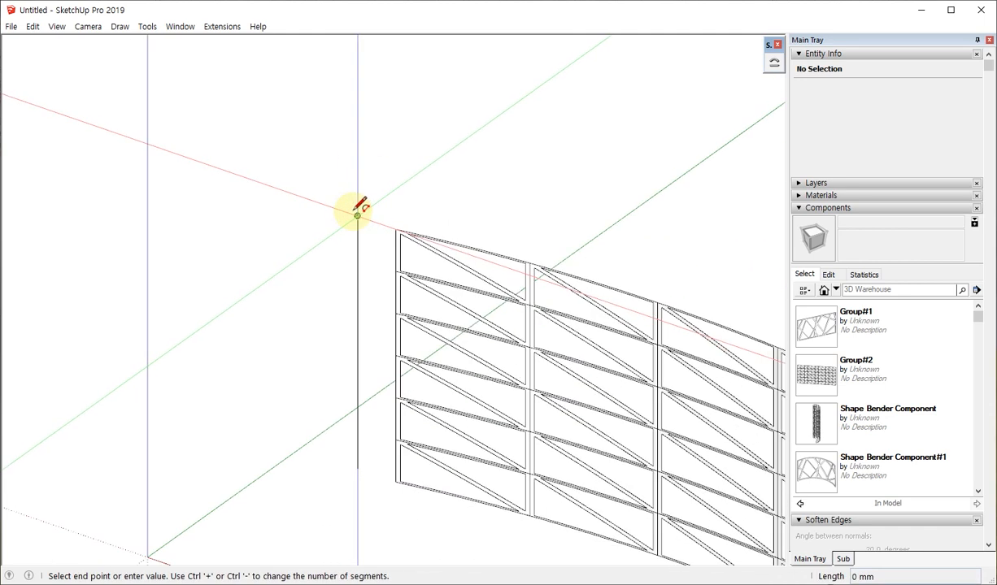
{"action": "scroll", "coordinate": [359, 395], "scroll_direction": "up", "scroll_amount": 2}
{"action": "key", "text": "Escape"}
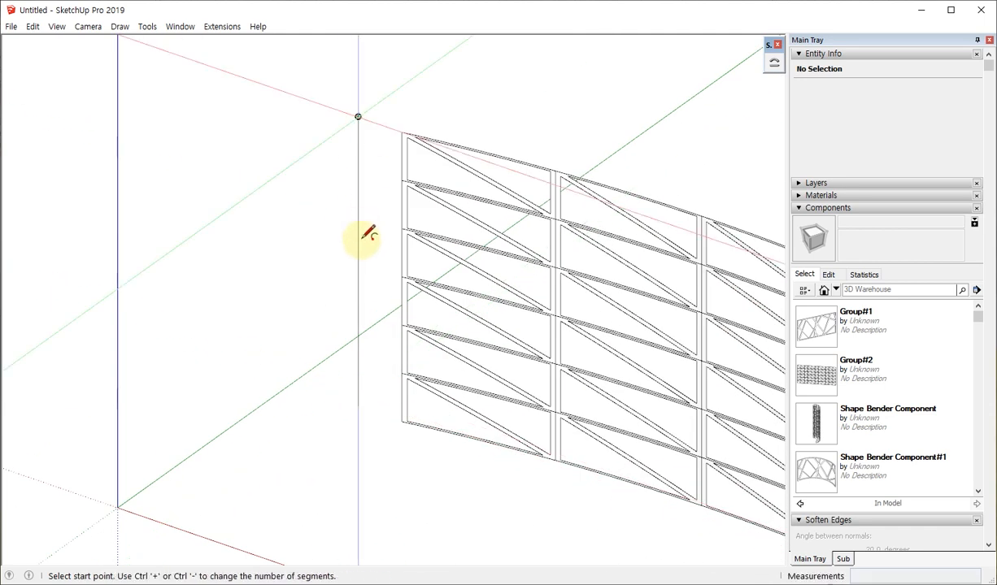
Copy the vertical line to a parallel position about 4556 mm farther out from the bent panel
{"action": "key", "text": "space"}
{"action": "left_click", "coordinate": [358, 259]}
{"action": "key", "text": "m"}
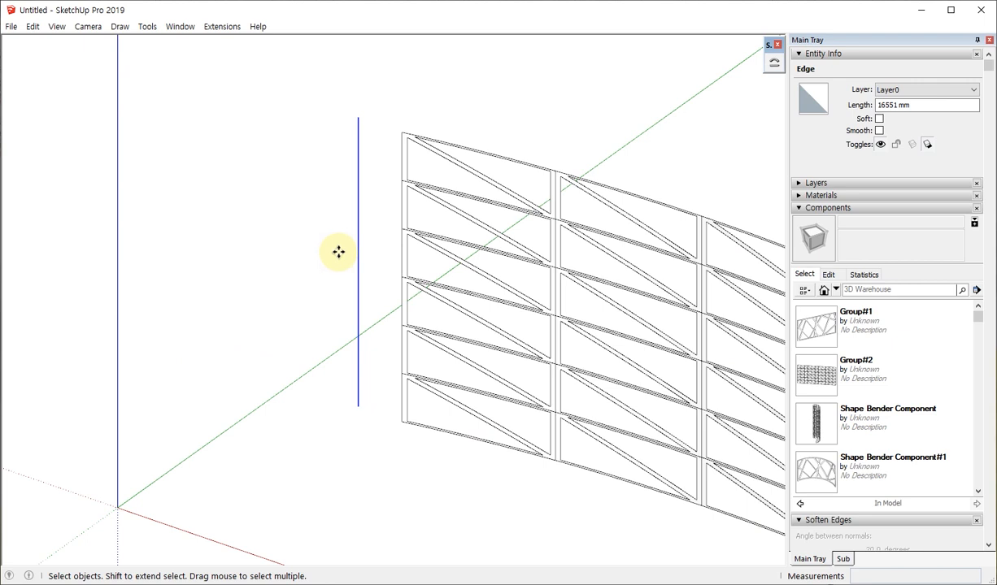
{"action": "left_click", "coordinate": [330, 221]}
{"action": "key", "text": "ctrl"}
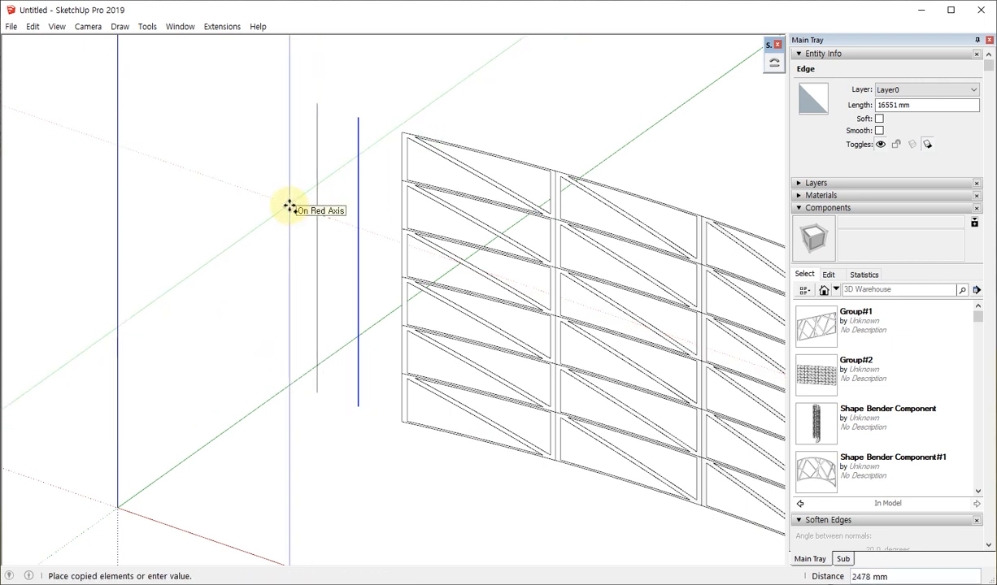
{"action": "left_click", "coordinate": [278, 258]}
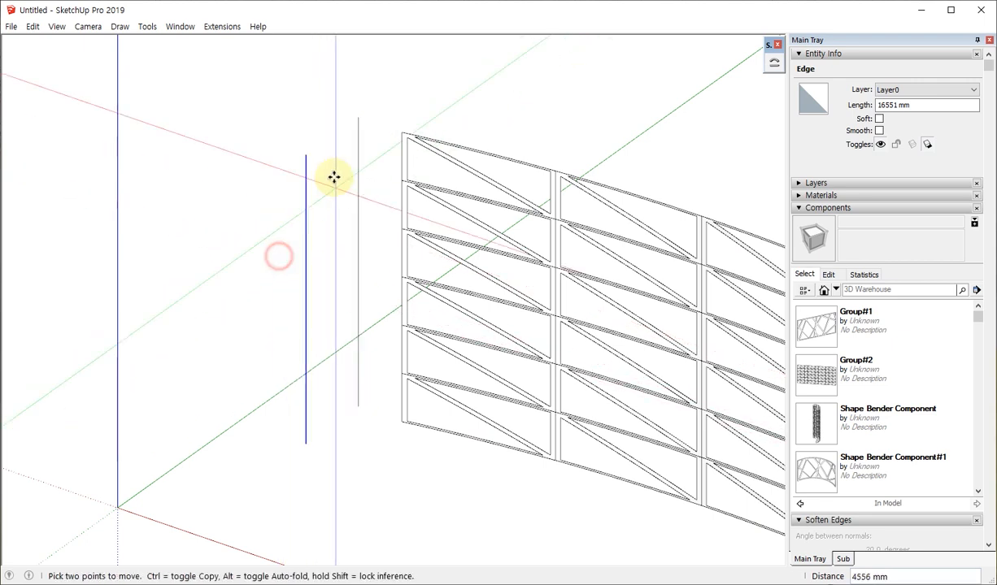
{"action": "scroll", "coordinate": [312, 156], "scroll_direction": "up", "scroll_amount": 3}
{"action": "key", "text": "a"}
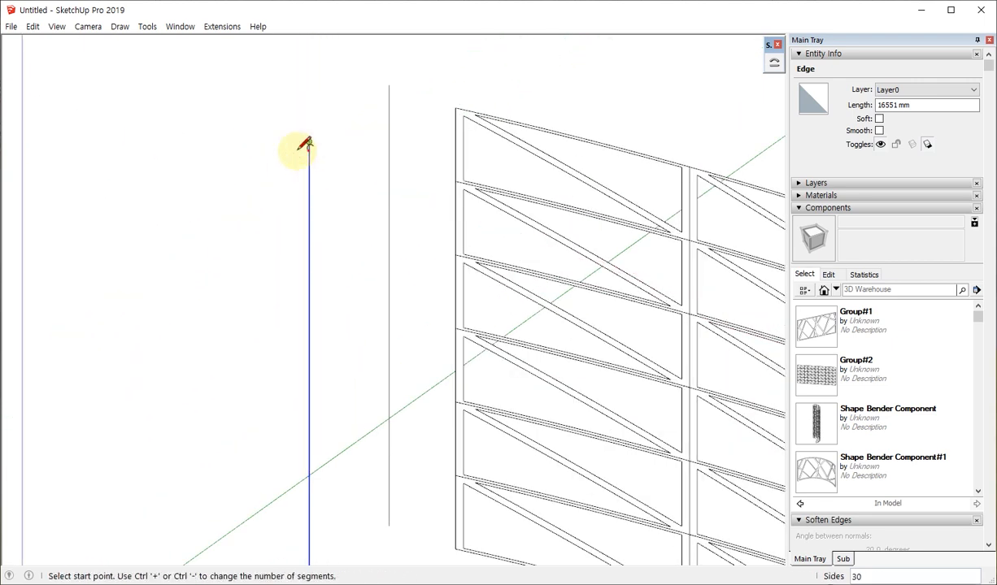
{"action": "scroll", "coordinate": [306, 145], "scroll_direction": "down", "scroll_amount": 3}
{"action": "scroll", "coordinate": [113, 145], "scroll_direction": "down", "scroll_amount": 2}
{"action": "key", "text": "space"}
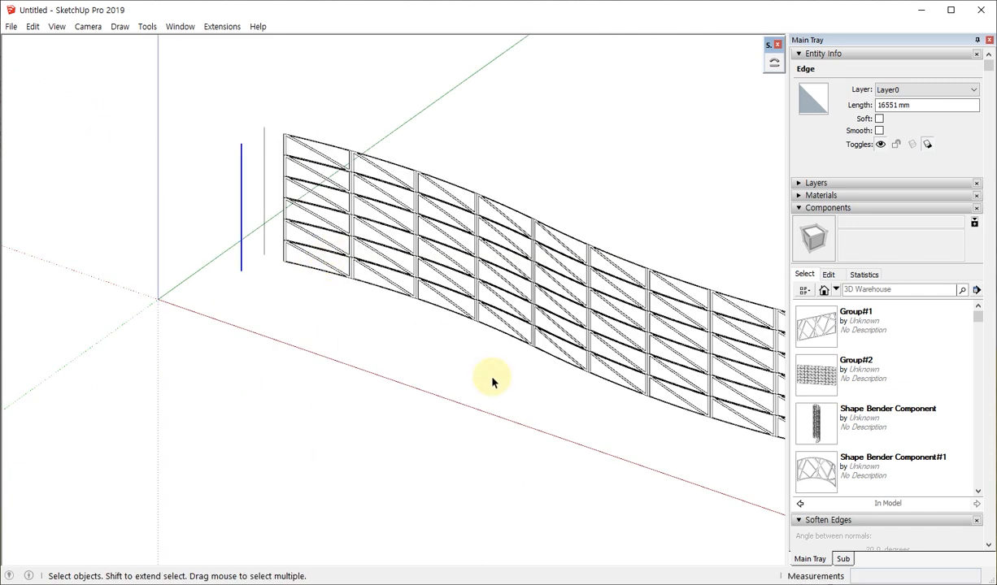
Rotate the bent panel and both vertical lines together by 90 degrees about the green axis at the panel's lower start corner
{"action": "left_click_drag", "start_coordinate": [488, 381], "coordinate": [218, 177]}
{"action": "scroll", "coordinate": [262, 241], "scroll_direction": "up", "scroll_amount": 2}
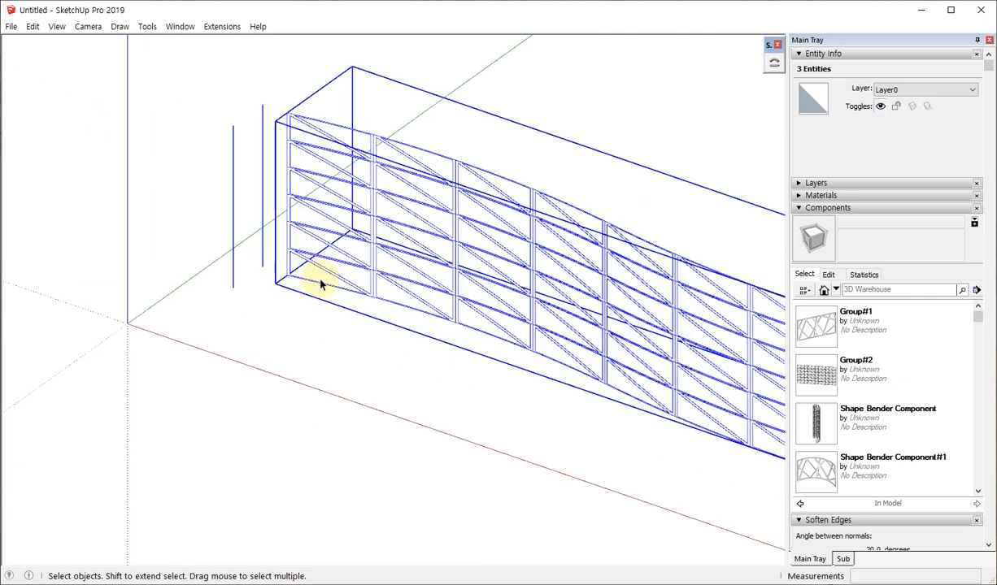
{"action": "scroll", "coordinate": [320, 284], "scroll_direction": "up", "scroll_amount": 4}
{"action": "key", "text": "q"}
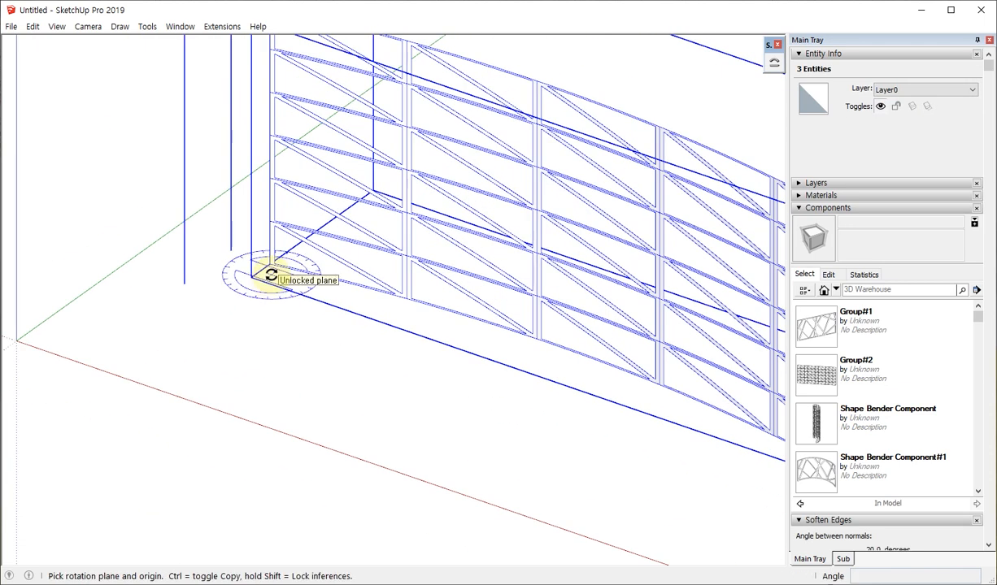
{"action": "scroll", "coordinate": [268, 272], "scroll_direction": "up", "scroll_amount": 3}
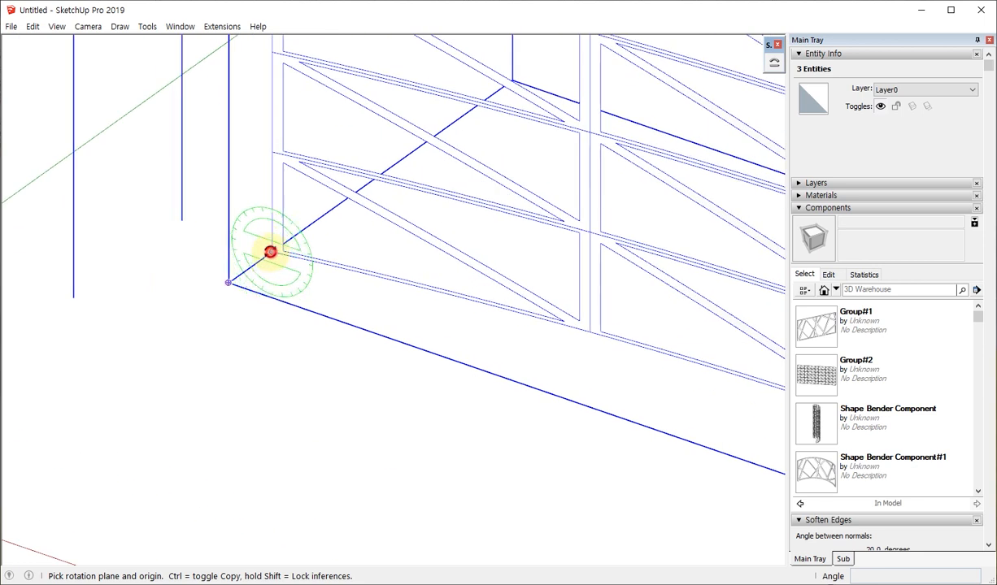
{"action": "left_click", "coordinate": [271, 252]}
{"action": "scroll", "coordinate": [236, 267], "scroll_direction": "down", "scroll_amount": 5}
{"action": "left_click", "coordinate": [449, 252]}
{"action": "scroll", "coordinate": [443, 165], "scroll_direction": "up", "scroll_amount": 2}
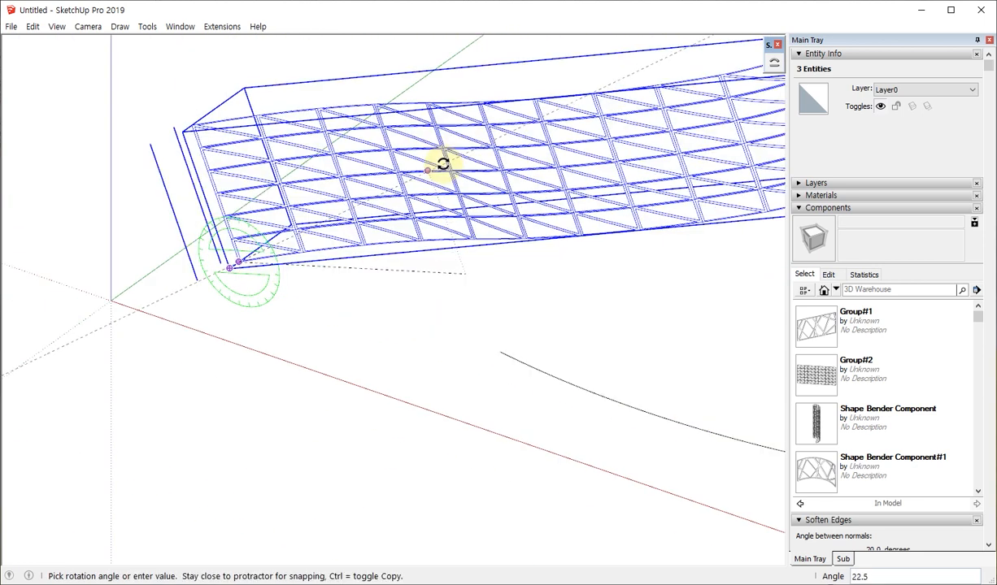
{"action": "type", "text": "90"}
{"action": "key", "text": "Return"}
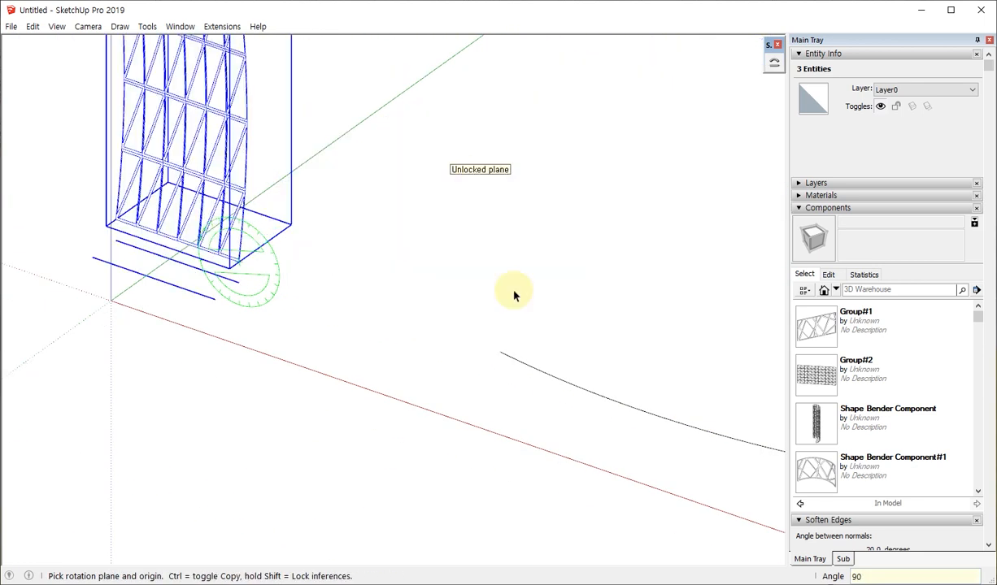
Delete the old wavy bending path lying near the red axis
{"action": "key", "text": "e"}
{"action": "left_click", "coordinate": [581, 403]}
{"action": "scroll", "coordinate": [350, 257], "scroll_direction": "down", "scroll_amount": 4}
{"action": "key", "text": "space"}
{"action": "left_click", "coordinate": [396, 277]}
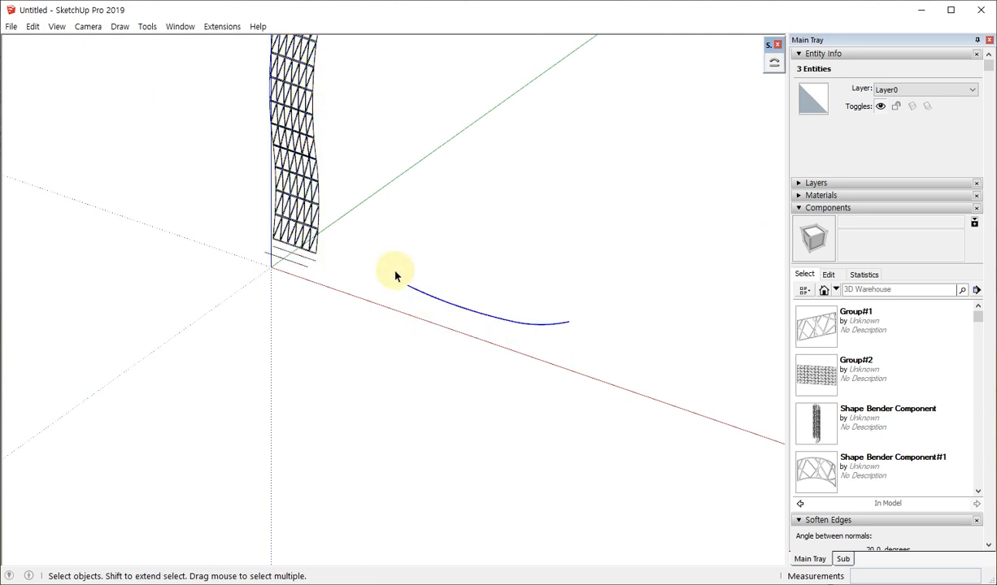
{"action": "key", "text": "Delete"}
Draw a two-point arc between the ends of the outer straight line, with a bulge of about 984 mm
{"action": "scroll", "coordinate": [249, 207], "scroll_direction": "up", "scroll_amount": 3}
{"action": "middle_click_drag", "start_coordinate": [249, 206], "coordinate": [386, 330]}
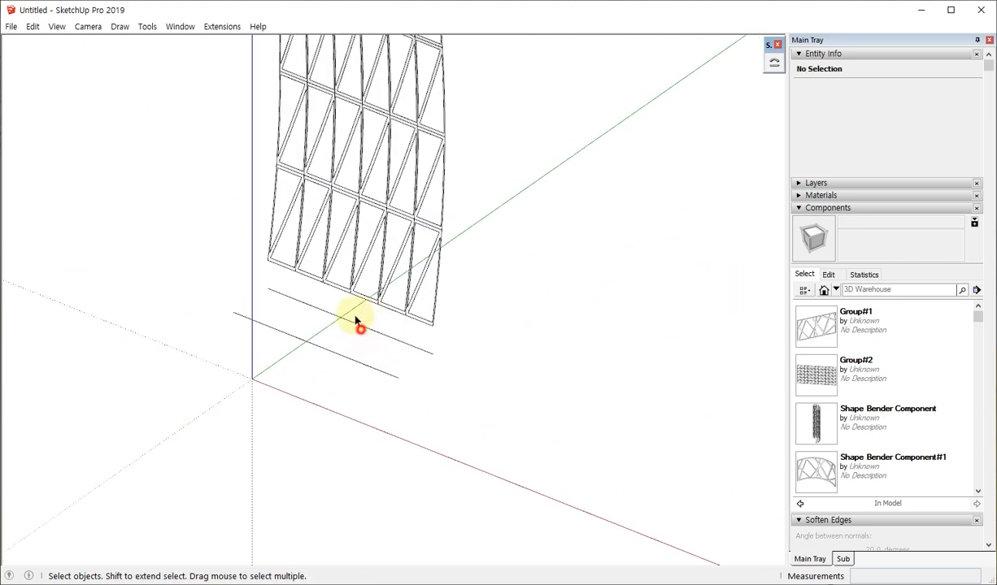
{"action": "left_click", "coordinate": [319, 377]}
{"action": "middle_click_drag", "start_coordinate": [325, 373], "coordinate": [382, 411]}
{"action": "scroll", "coordinate": [384, 409], "scroll_direction": "up", "scroll_amount": 2}
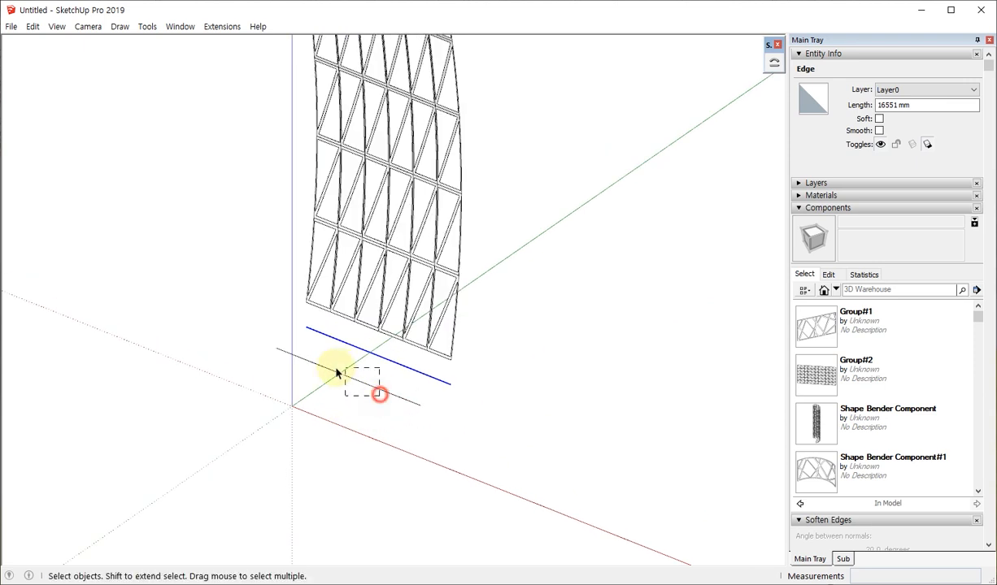
{"action": "key", "text": "a"}
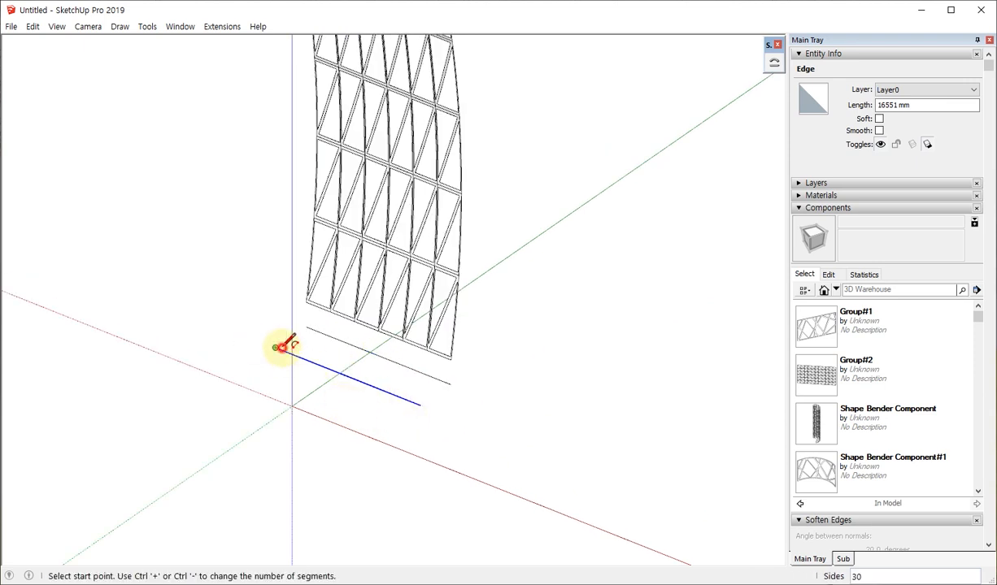
{"action": "left_click", "coordinate": [283, 348]}
{"action": "scroll", "coordinate": [415, 396], "scroll_direction": "up", "scroll_amount": 2}
{"action": "left_click", "coordinate": [423, 407]}
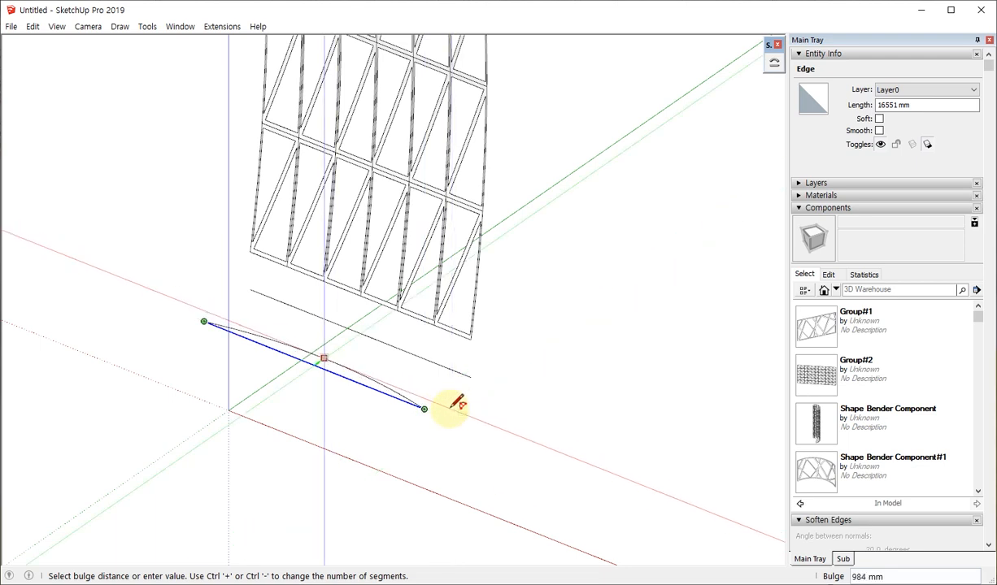
{"action": "left_click", "coordinate": [452, 405]}
Erase the outer straight line under the new arc, keeping the arc and the line beside the panel
{"action": "scroll", "coordinate": [308, 360], "scroll_direction": "up", "scroll_amount": 2}
{"action": "key", "text": "e"}
{"action": "left_click", "coordinate": [323, 367]}
{"action": "scroll", "coordinate": [516, 482], "scroll_direction": "down", "scroll_amount": 2}
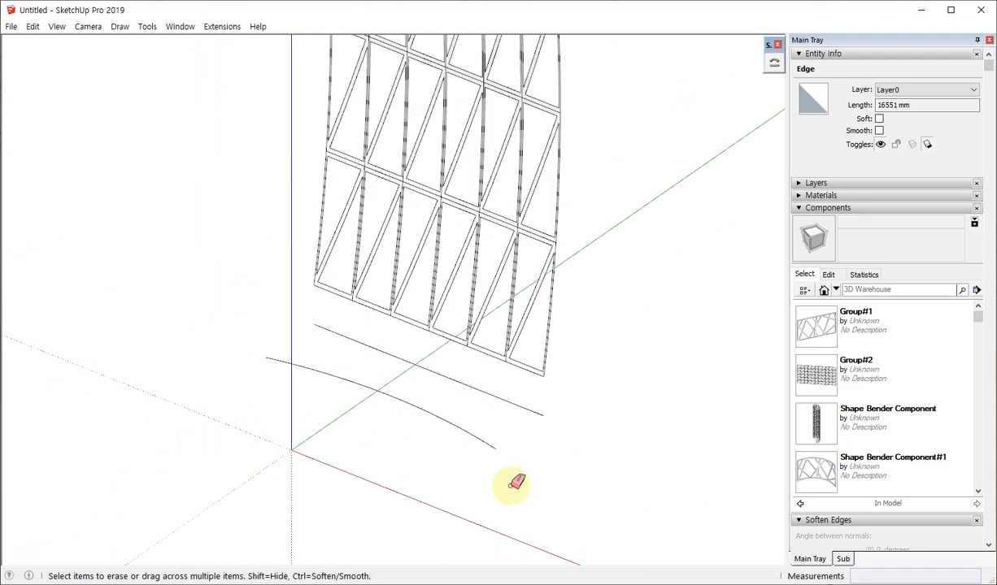
Bend the upright wavy panel a second time with Shape Bender, using the straight line as reference and the arc as path
{"action": "key", "text": "space"}
{"action": "middle_click_drag", "start_coordinate": [516, 482], "coordinate": [442, 418]}
{"action": "left_click", "coordinate": [573, 275]}
{"action": "middle_click_drag", "start_coordinate": [534, 185], "coordinate": [549, 295]}
{"action": "left_click", "coordinate": [775, 63]}
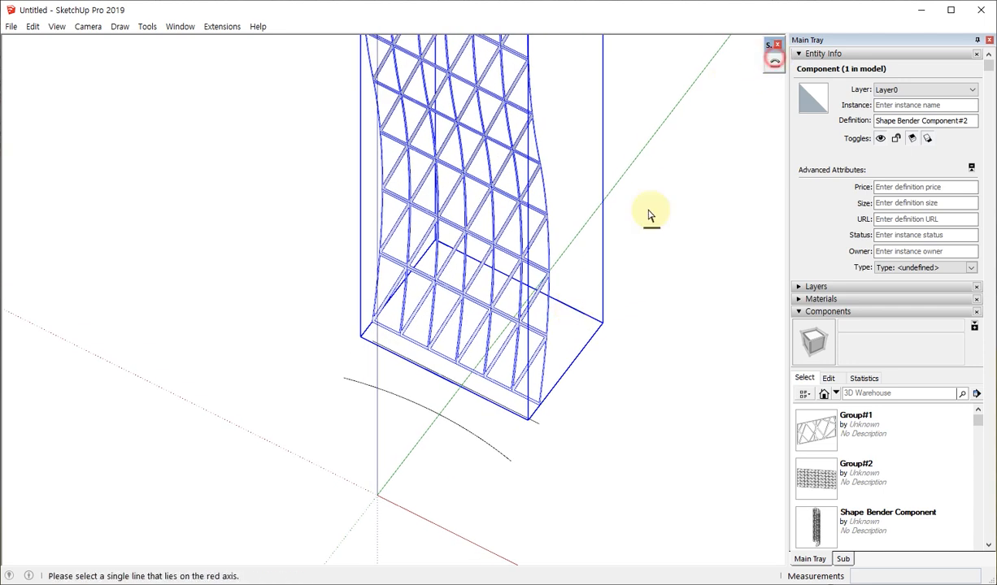
{"action": "middle_click_drag", "start_coordinate": [586, 216], "coordinate": [453, 402]}
{"action": "left_click", "coordinate": [453, 398]}
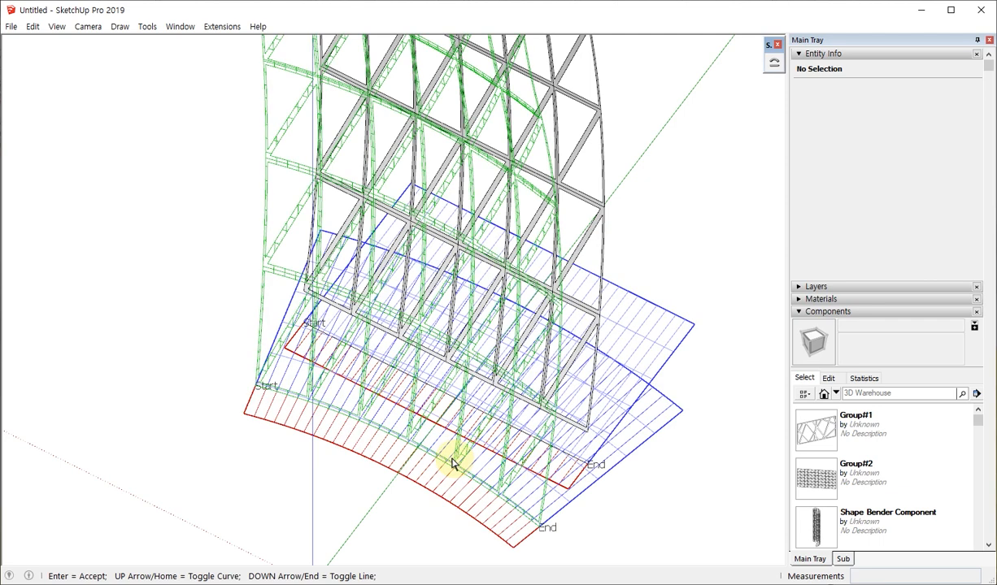
{"action": "middle_click_drag", "start_coordinate": [477, 341], "coordinate": [304, 272]}
{"action": "mouse_move", "coordinate": [250, 246]}
{"action": "middle_mouse_down"}
{"action": "mouse_move", "coordinate": [330, 280]}
{"action": "mouse_move", "coordinate": [237, 244]}
{"action": "middle_mouse_up"}
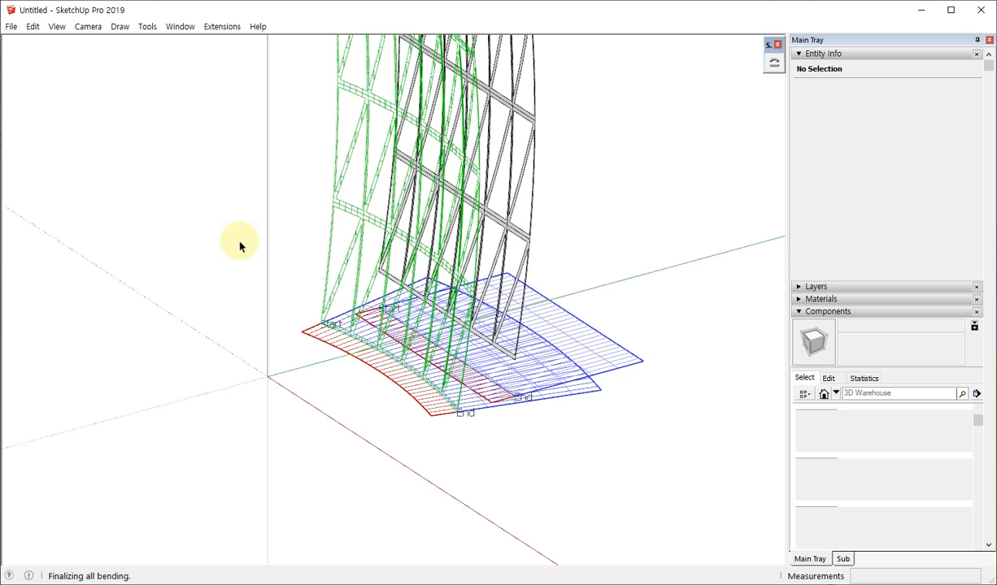
Move the double-bent panel aside, clear of the original bent panel, and select both panels
{"action": "middle_click_drag", "start_coordinate": [241, 245], "coordinate": [404, 197]}
{"action": "left_click", "coordinate": [398, 197]}
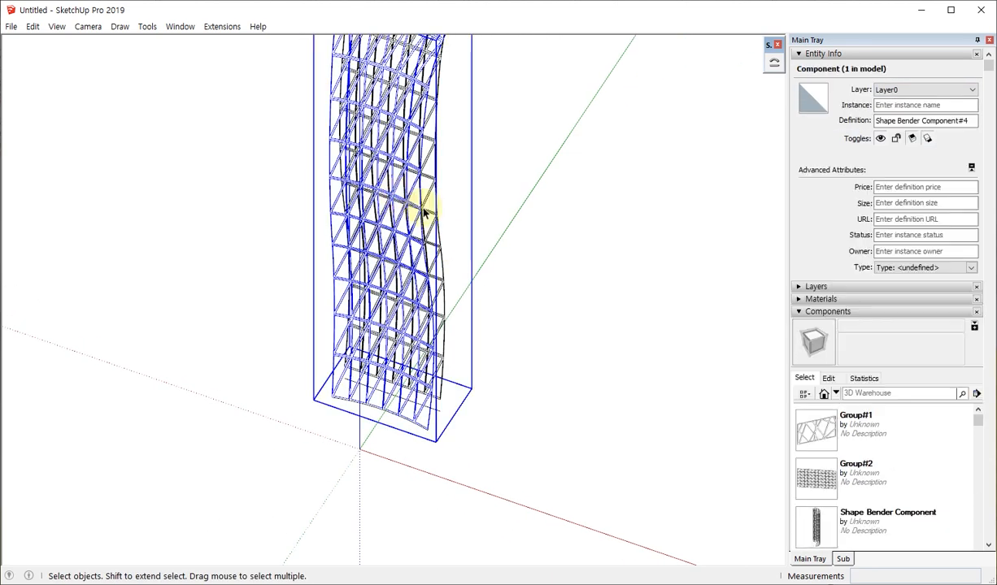
{"action": "left_click_drag", "start_coordinate": [429, 194], "coordinate": [679, 264]}
{"action": "key", "text": "space"}
{"action": "middle_click_drag", "start_coordinate": [626, 210], "coordinate": [579, 190]}
{"action": "left_click_drag", "start_coordinate": [596, 191], "coordinate": [327, 126]}
{"action": "scroll", "coordinate": [344, 268], "scroll_direction": "down", "scroll_amount": 3}
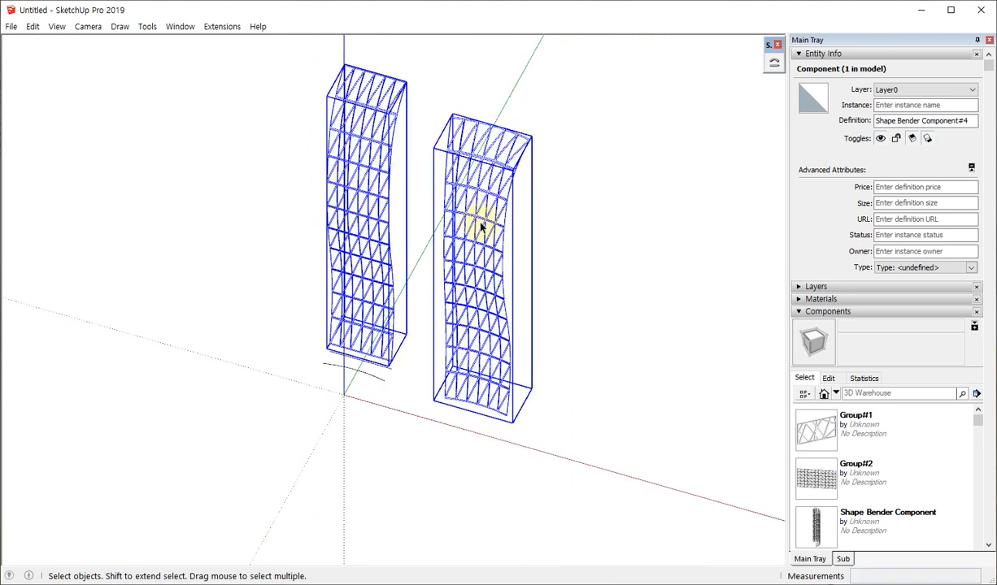
{"action": "key", "text": "q"}
{"action": "left_click", "coordinate": [454, 183]}
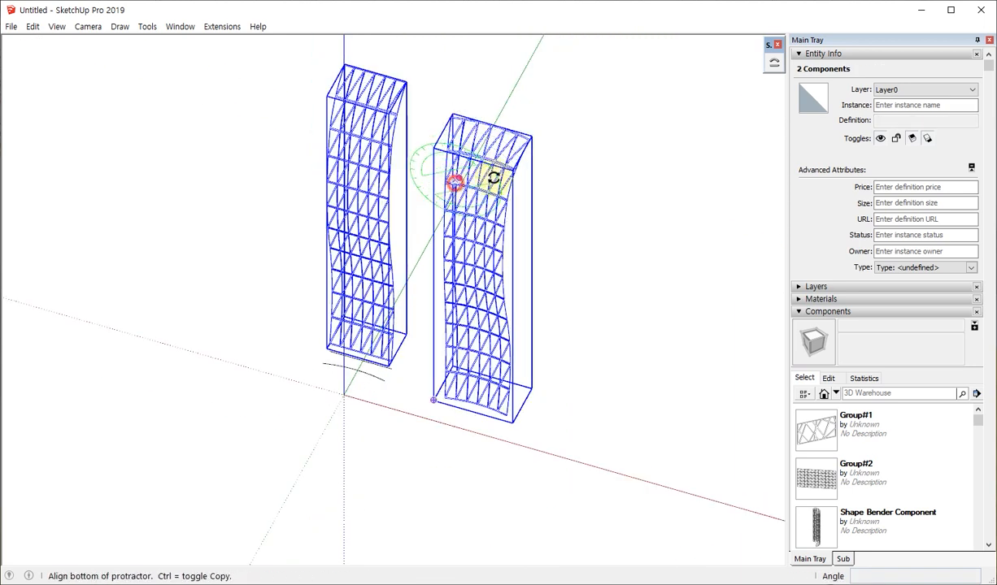
{"action": "left_click", "coordinate": [568, 146]}
{"action": "key", "text": "Escape"}
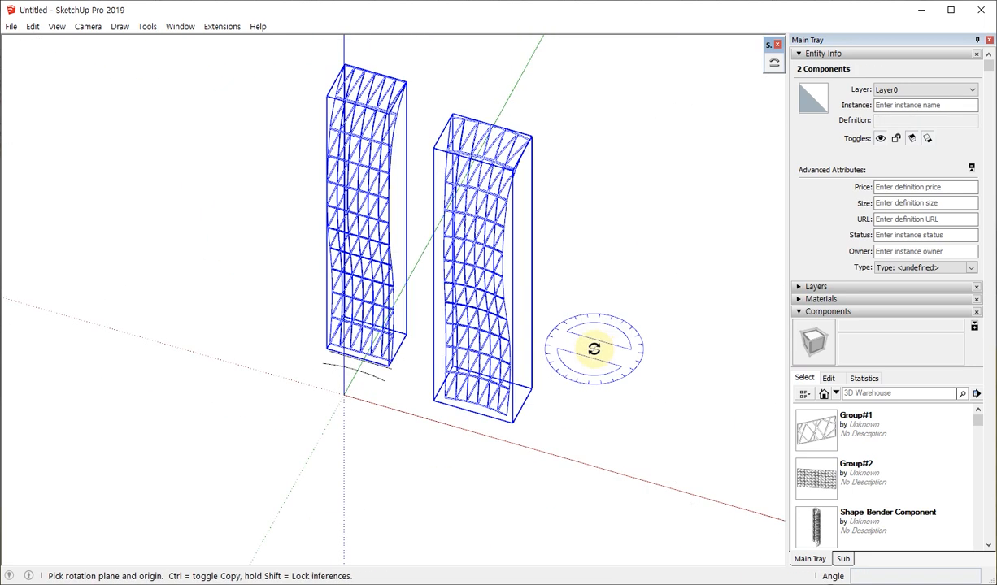
Rotate both bent panels together by 90 degrees about the green axis so that they lie lengthwise, and clear the selection
{"action": "middle_click_drag", "start_coordinate": [465, 232], "coordinate": [283, 140]}
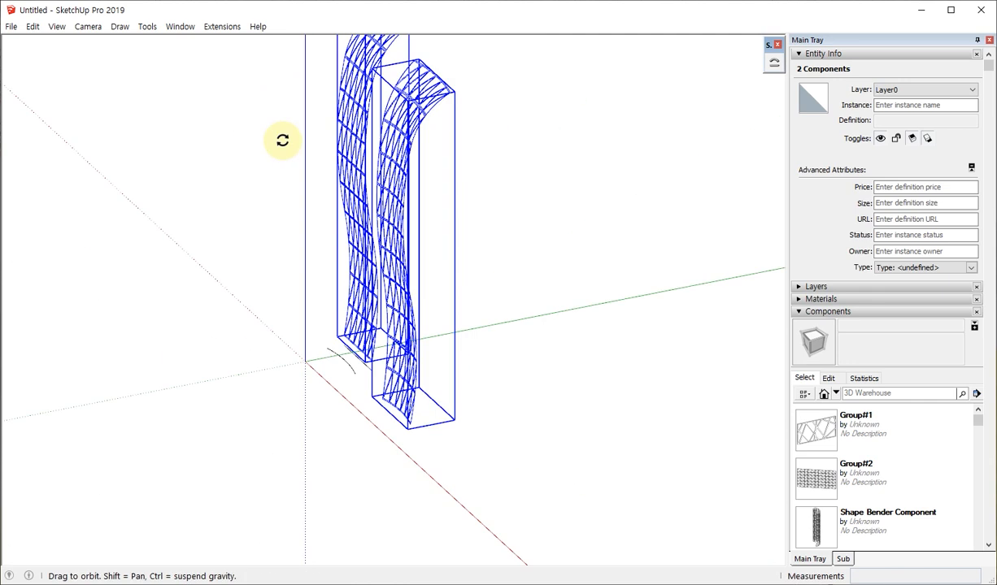
{"action": "left_click_drag", "start_coordinate": [384, 165], "coordinate": [445, 256]}
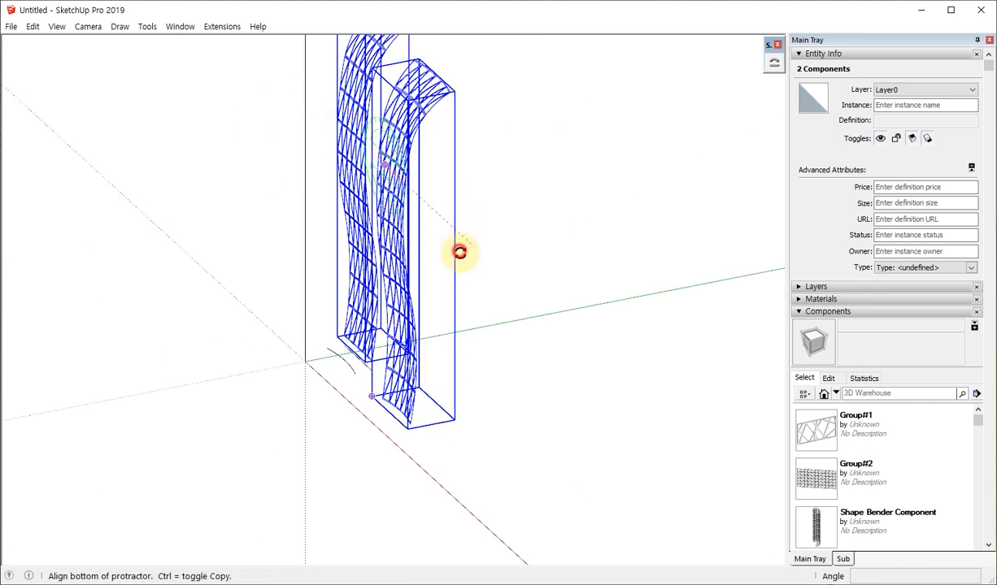
{"action": "left_click", "coordinate": [459, 252]}
{"action": "type", "text": "90"}
{"action": "key", "text": "Return"}
{"action": "key", "text": "space"}
{"action": "left_click", "coordinate": [455, 319]}
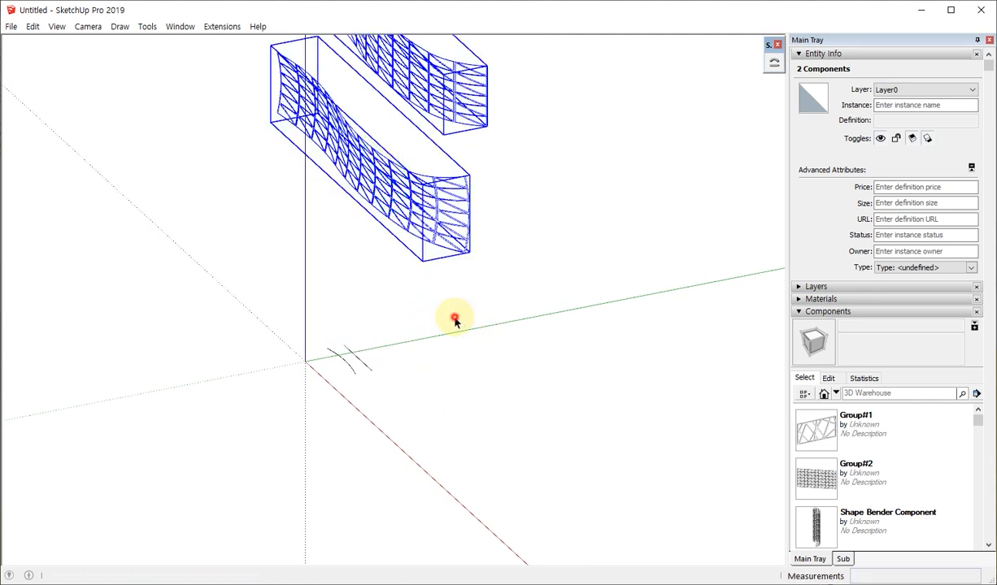
Examine the single-bent and double-bent panels from above, along their ends and from behind to compare their curvature
{"action": "scroll", "coordinate": [459, 309], "scroll_direction": "down", "scroll_amount": 1}
{"action": "middle_click_drag", "start_coordinate": [462, 218], "coordinate": [510, 149]}
{"action": "scroll", "coordinate": [474, 131], "scroll_direction": "up", "scroll_amount": 4}
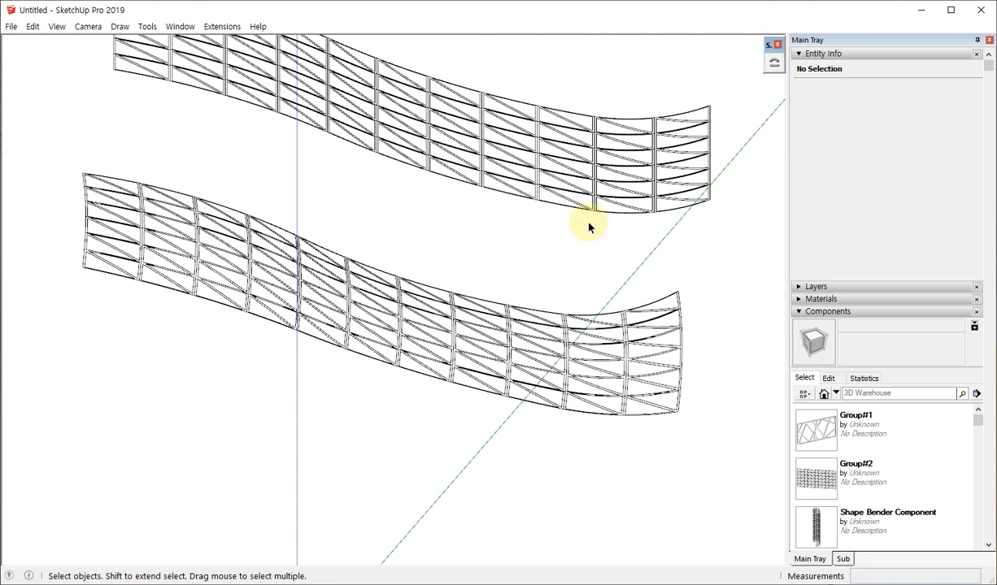
{"action": "left_click_drag", "start_coordinate": [587, 221], "coordinate": [429, 96]}
{"action": "middle_click_drag", "start_coordinate": [429, 95], "coordinate": [505, 394]}
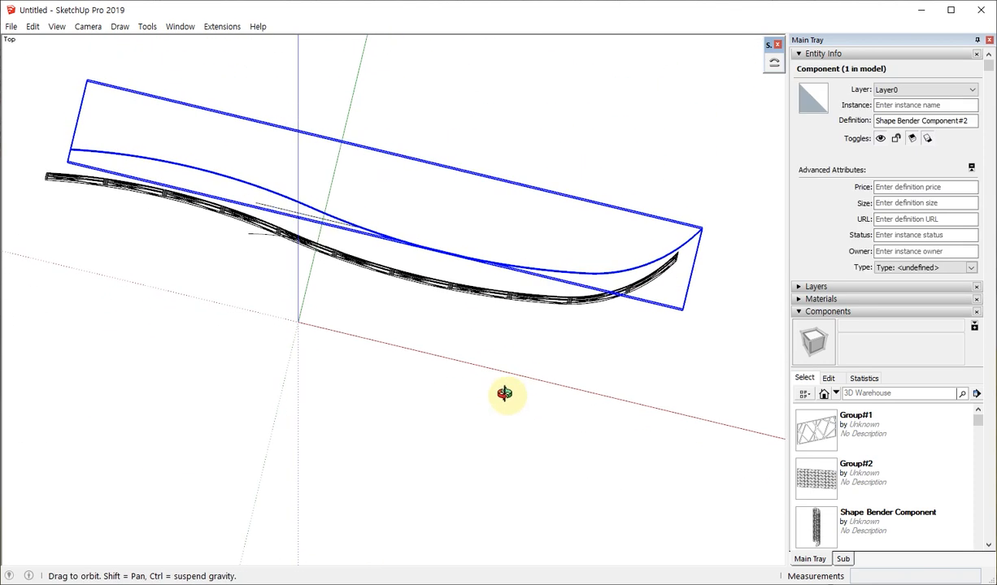
{"action": "middle_click_drag", "start_coordinate": [681, 233], "coordinate": [488, 64]}
{"action": "scroll", "coordinate": [487, 64], "scroll_direction": "up", "scroll_amount": 2}
{"action": "scroll", "coordinate": [537, 265], "scroll_direction": "down", "scroll_amount": 4}
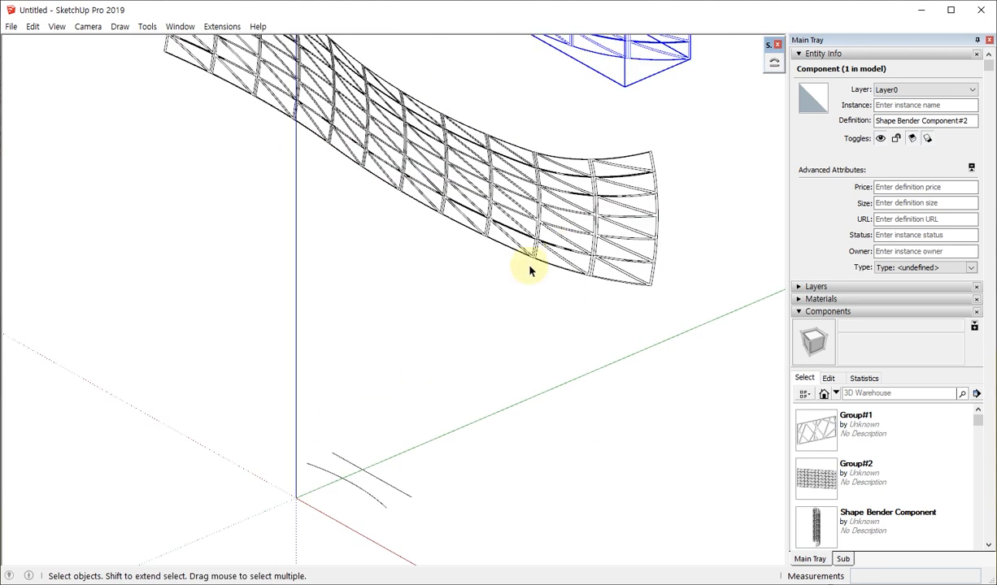
{"action": "middle_click_drag", "start_coordinate": [560, 259], "coordinate": [975, 149]}
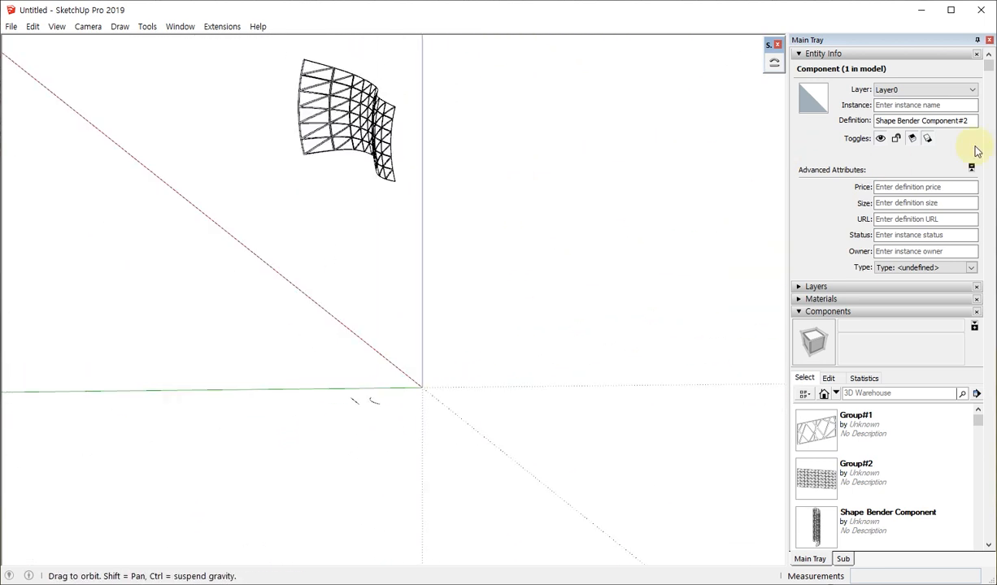
{"action": "scroll", "coordinate": [449, 123], "scroll_direction": "up", "scroll_amount": 3}
{"action": "middle_click_drag", "start_coordinate": [303, 129], "coordinate": [182, 272]}
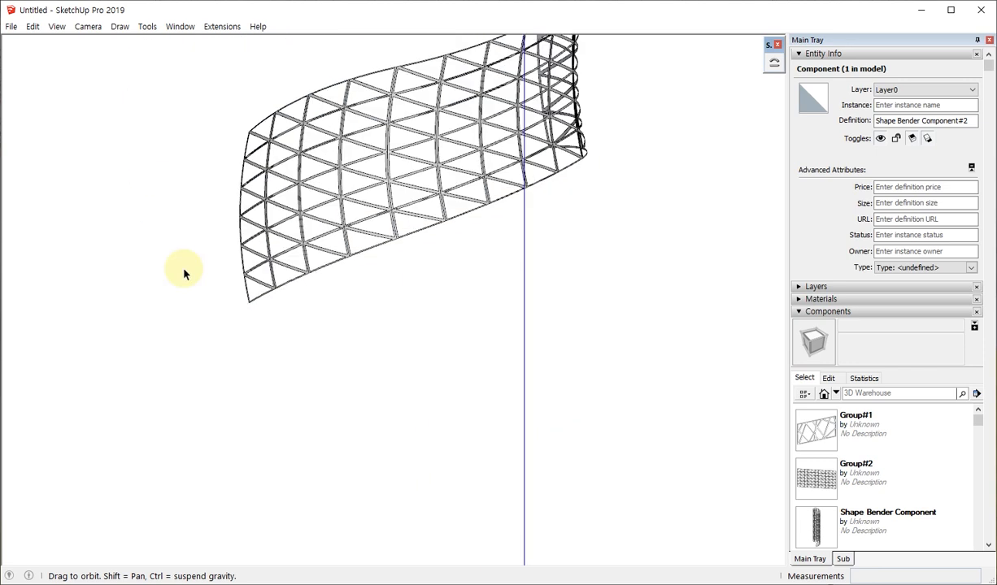
{"action": "scroll", "coordinate": [316, 402], "scroll_direction": "down", "scroll_amount": 4}
{"action": "scroll", "coordinate": [426, 347], "scroll_direction": "down", "scroll_amount": 2}
{"action": "middle_click_drag", "start_coordinate": [425, 347], "coordinate": [243, 348]}
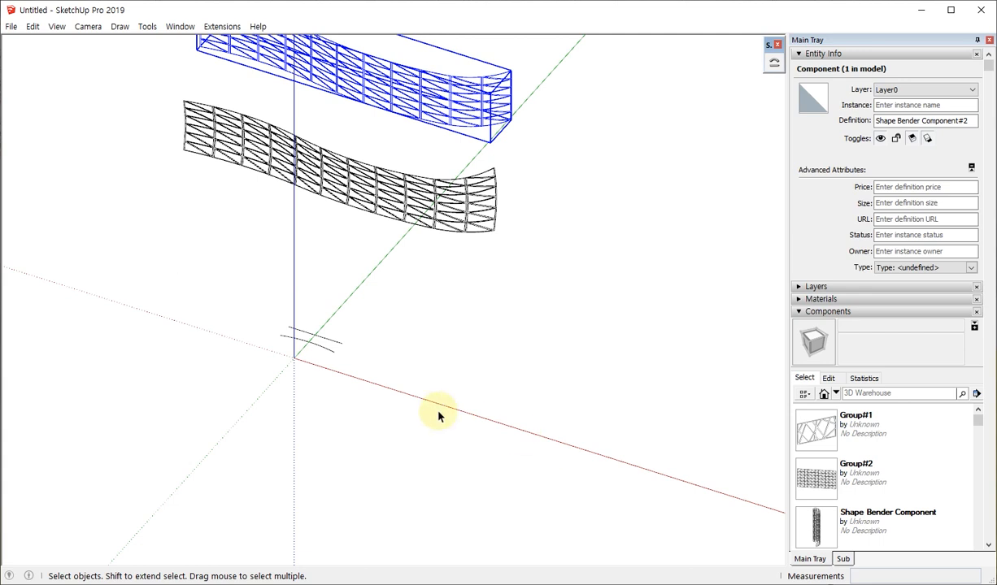
{"action": "scroll", "coordinate": [258, 344], "scroll_direction": "up", "scroll_amount": 5}
{"action": "scroll", "coordinate": [483, 427], "scroll_direction": "down", "scroll_amount": 3}
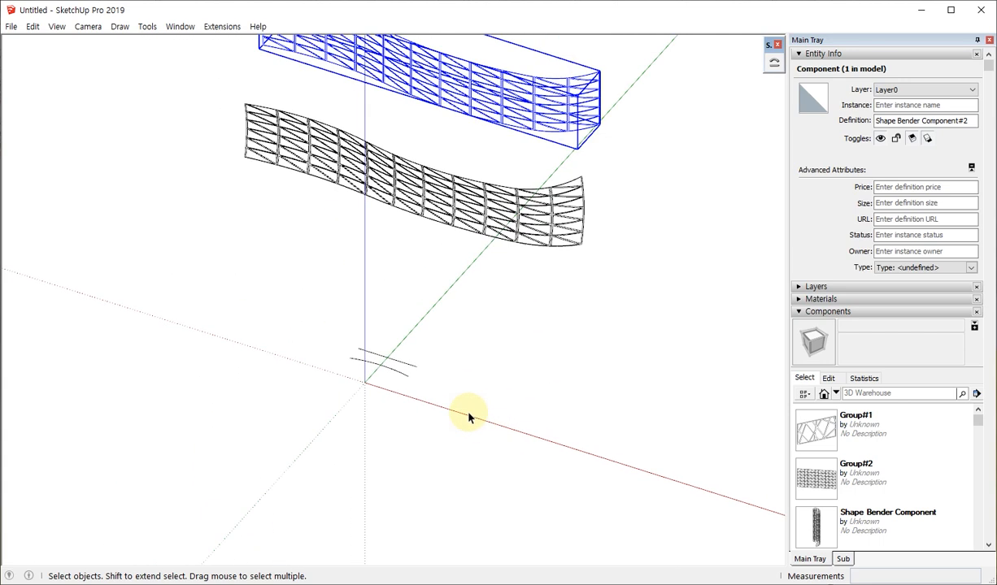
Delete both bent panels together with the remaining guide line and arc to empty the model
{"action": "scroll", "coordinate": [339, 365], "scroll_direction": "down", "scroll_amount": 2}
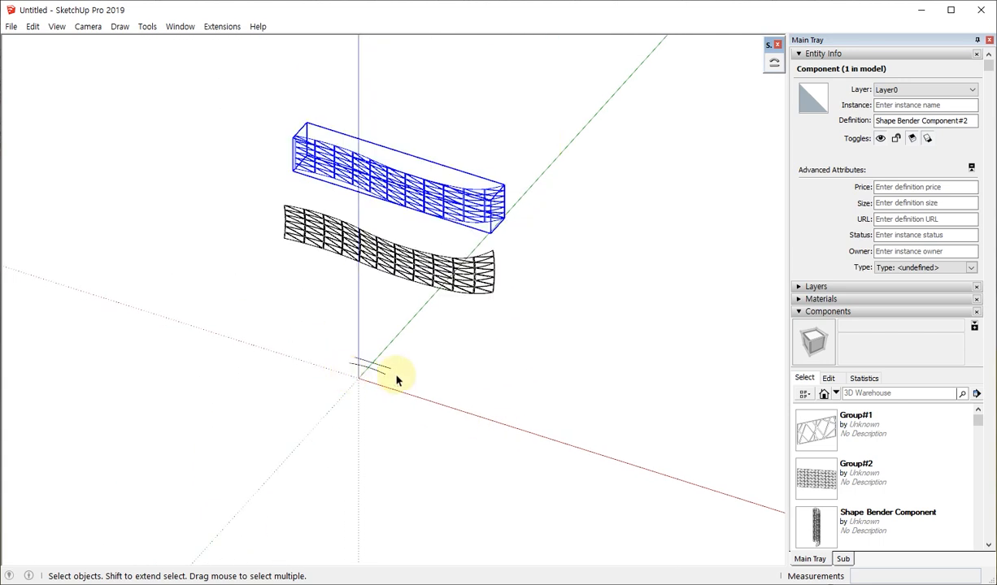
{"action": "middle_click_drag", "start_coordinate": [431, 430], "coordinate": [488, 416]}
{"action": "left_click_drag", "start_coordinate": [622, 443], "coordinate": [225, 142]}
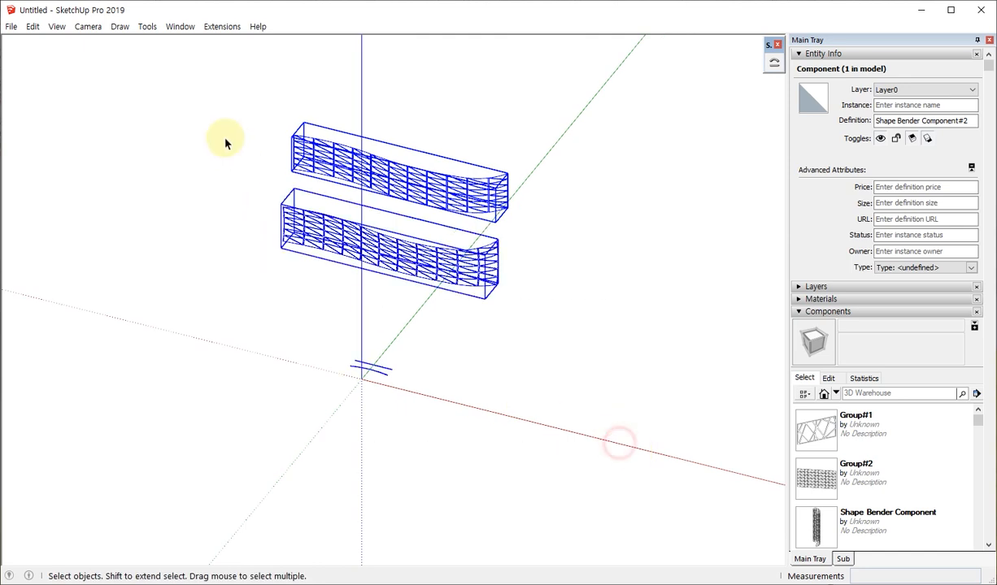
{"action": "key", "text": "Delete"}
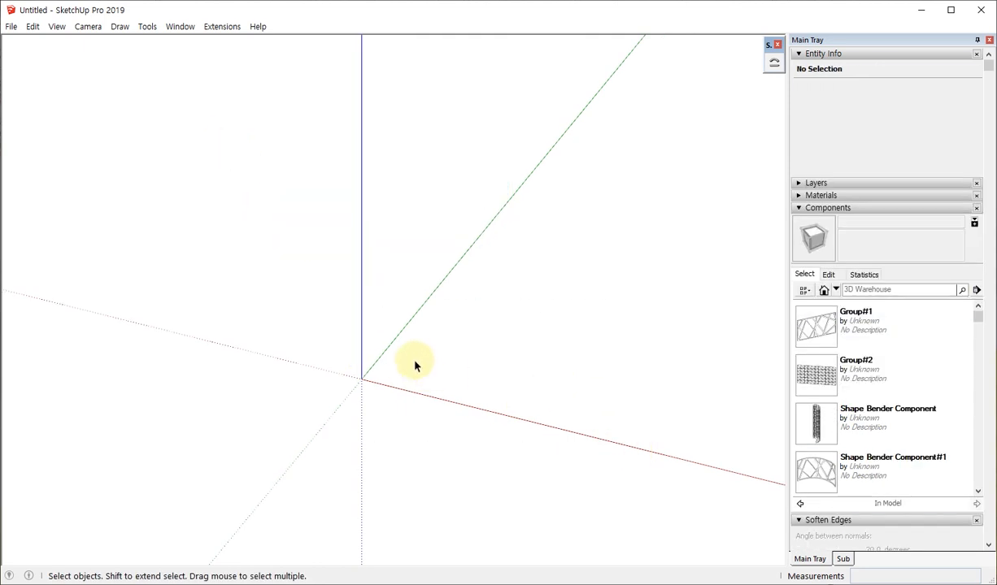
Paste the copied flat lattice panel and large grid panel into the empty model near the origin
{"action": "scroll", "coordinate": [414, 363], "scroll_direction": "up", "scroll_amount": 1}
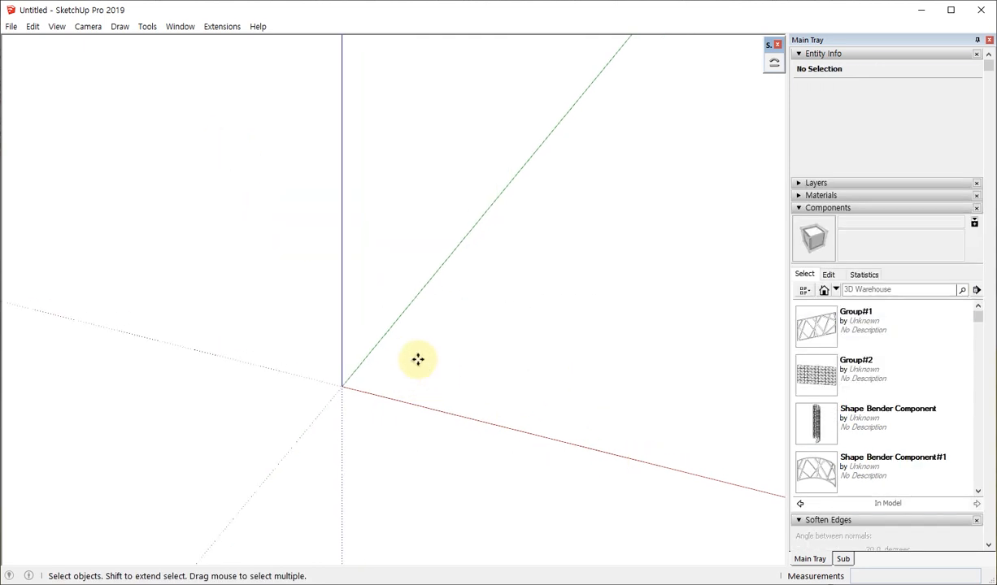
{"action": "key", "text": "ctrl+v"}
{"action": "left_click", "coordinate": [436, 371]}
{"action": "scroll", "coordinate": [435, 379], "scroll_direction": "up", "scroll_amount": 3}
{"action": "key", "text": "space"}
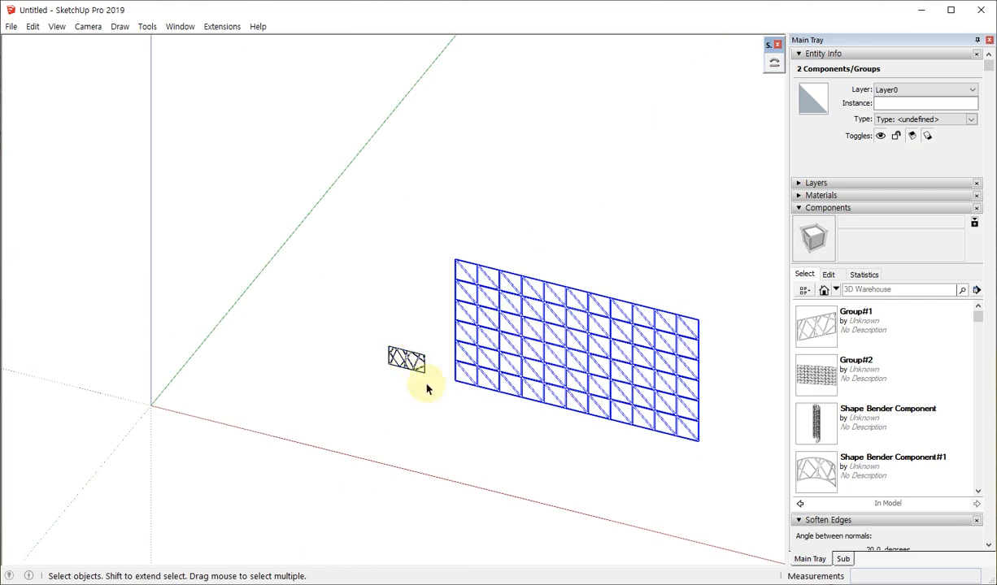
Delete the large grid panel, keeping only the small lattice panel
{"action": "left_click", "coordinate": [400, 367]}
{"action": "left_click", "coordinate": [600, 440]}
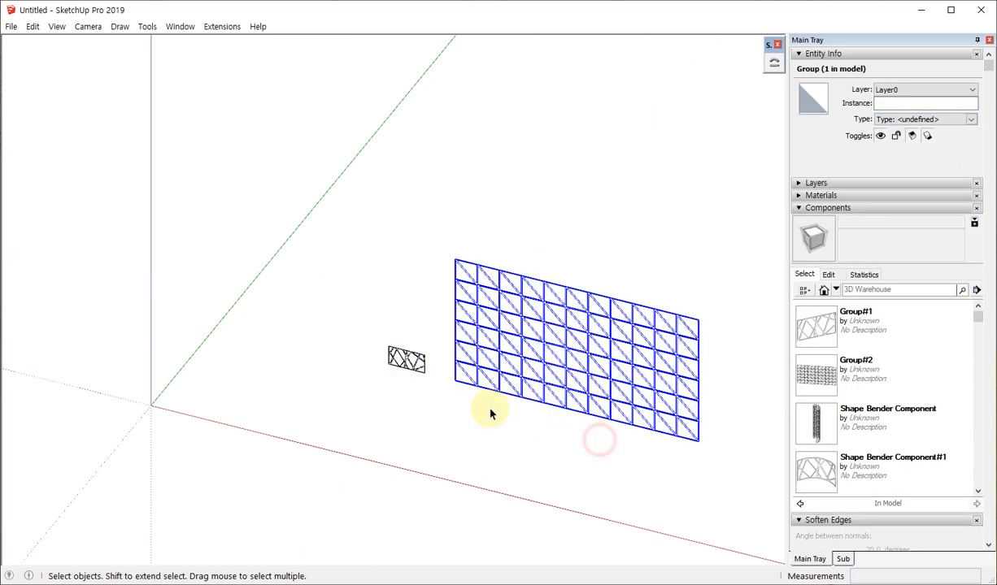
{"action": "left_click", "coordinate": [410, 363]}
{"action": "left_click", "coordinate": [649, 435]}
{"action": "key", "text": "Delete"}
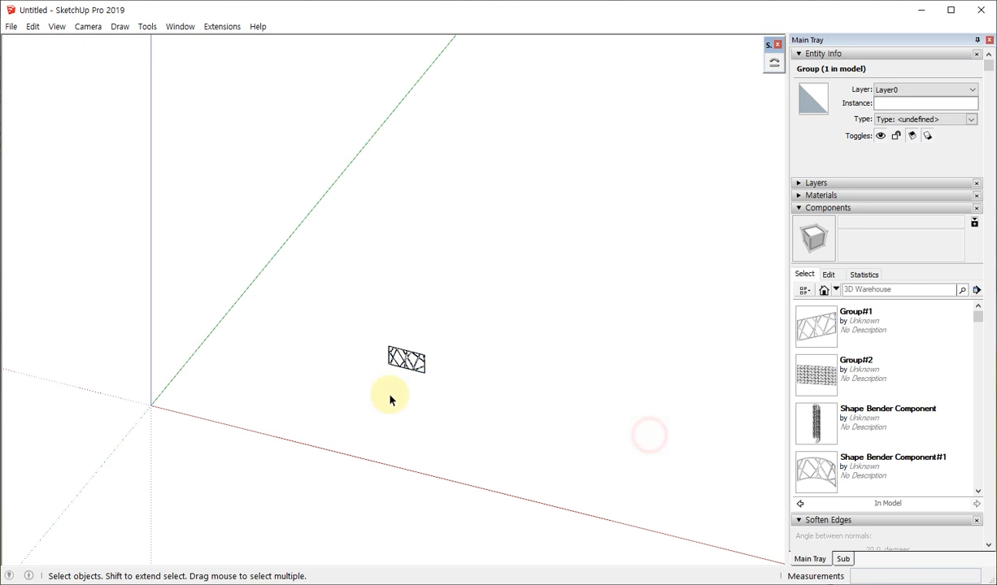
Open the small lattice panel's group and copy all its geometry along the red axis, starting the copy at the panel's end corner
{"action": "scroll", "coordinate": [394, 394], "scroll_direction": "up", "scroll_amount": 6}
{"action": "double_click", "coordinate": [451, 311]}
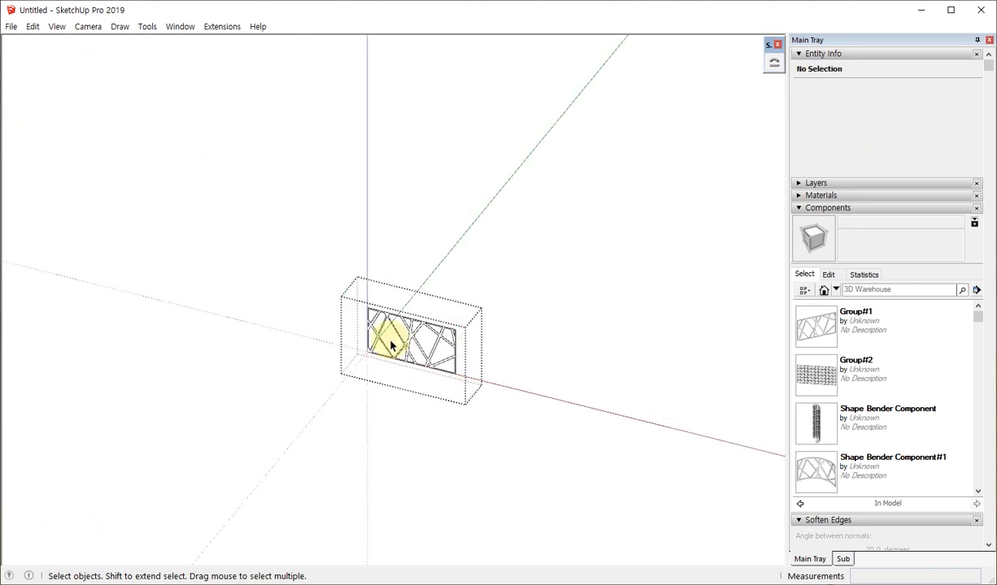
{"action": "triple_click", "coordinate": [414, 318]}
{"action": "scroll", "coordinate": [406, 317], "scroll_direction": "up", "scroll_amount": 5}
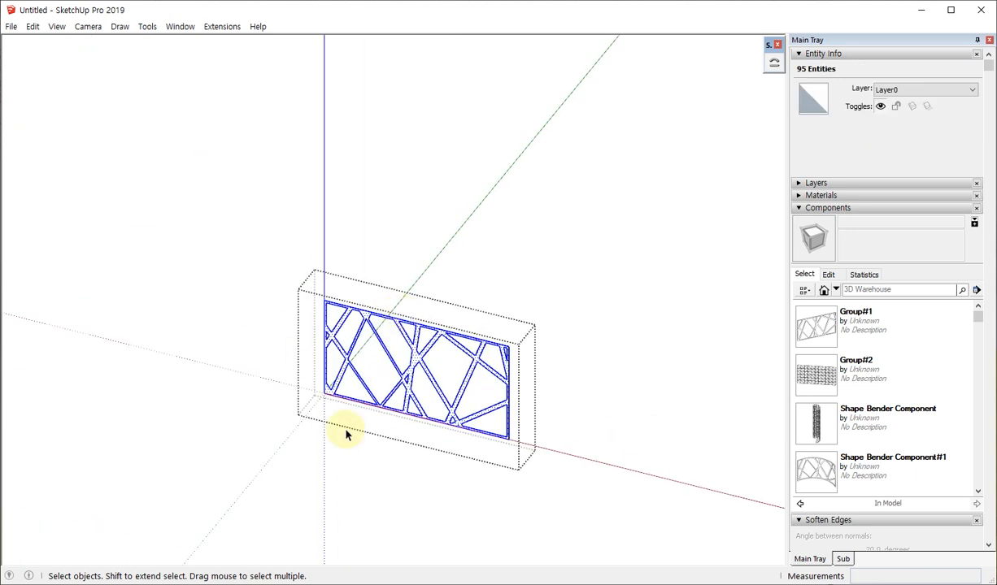
{"action": "key", "text": "m"}
{"action": "scroll", "coordinate": [296, 375], "scroll_direction": "up", "scroll_amount": 1}
{"action": "key", "text": "ctrl"}
{"action": "left_click", "coordinate": [298, 355]}
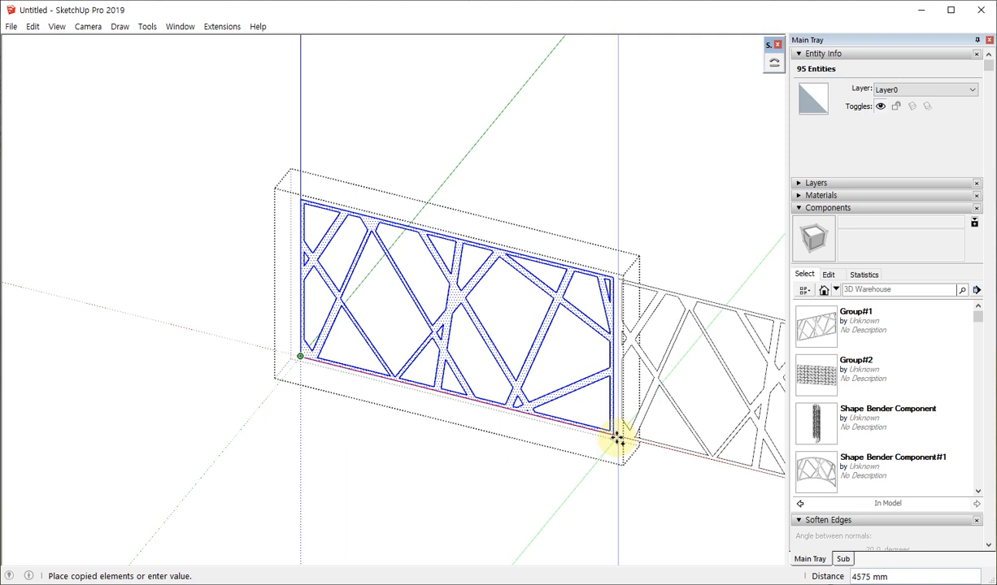
{"action": "left_click", "coordinate": [613, 437]}
Multiply the lattice copy by 10 to form a continuous row inside the group, and clear the selection
{"action": "scroll", "coordinate": [164, 281], "scroll_direction": "down", "scroll_amount": 5}
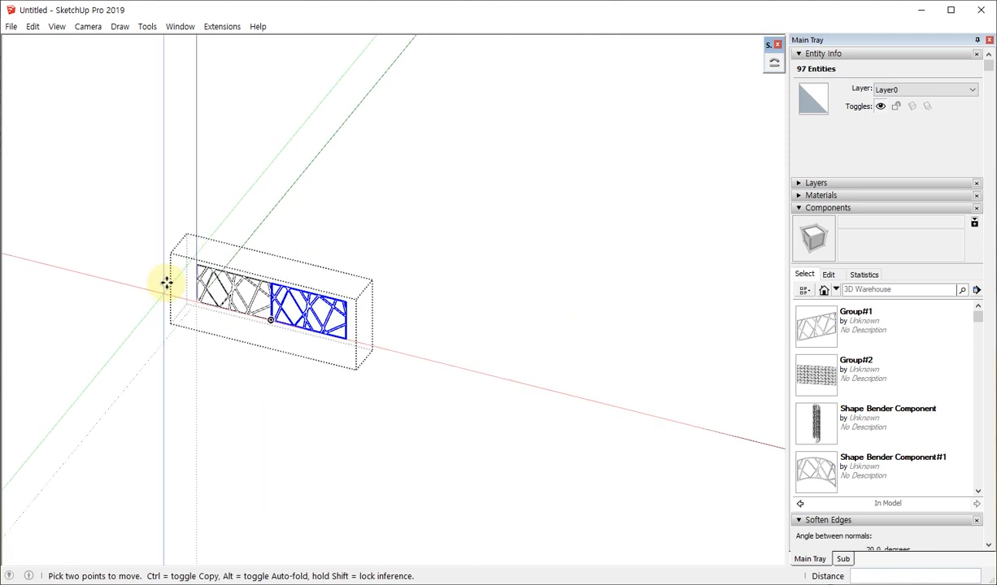
{"action": "type", "text": "*10"}
{"action": "key", "text": "Return"}
{"action": "key", "text": "space"}
{"action": "left_click", "coordinate": [209, 304]}
{"action": "scroll", "coordinate": [249, 284], "scroll_direction": "up", "scroll_amount": 5}
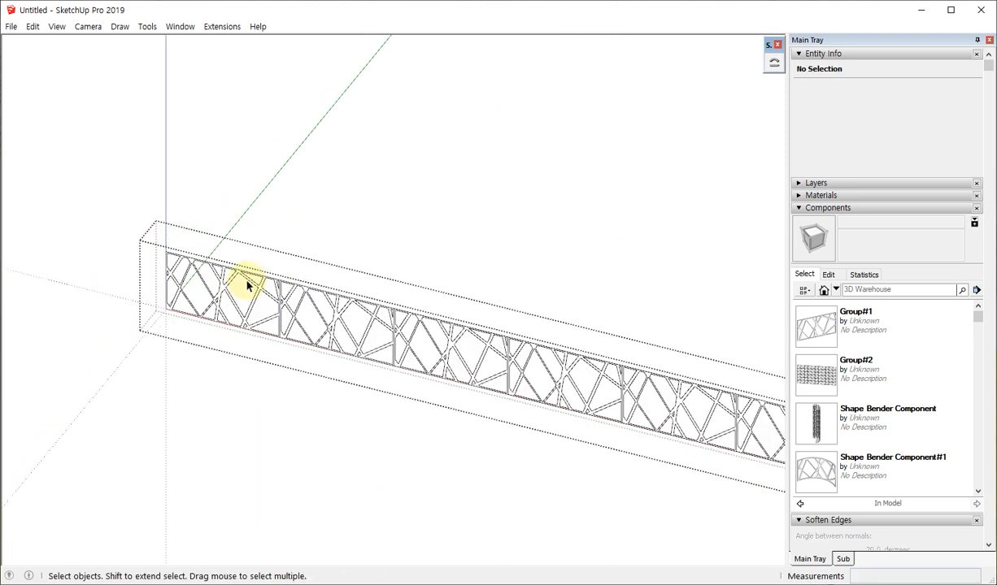
Select all connected geometry of the lattice row and clean it up, merging the faces across the panel joints, then clear the selection
{"action": "triple_click", "coordinate": [313, 275]}
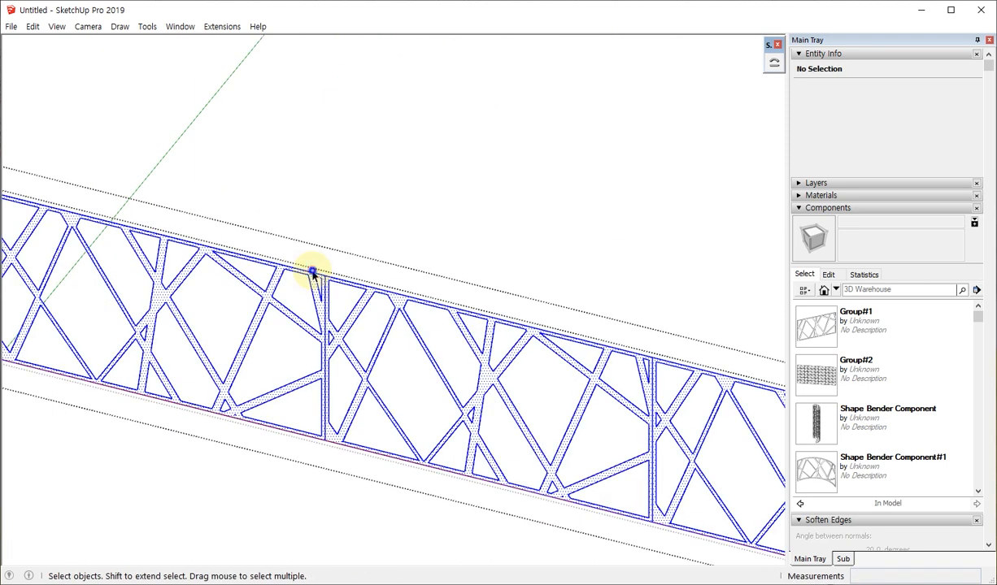
{"action": "right_click", "coordinate": [312, 274]}
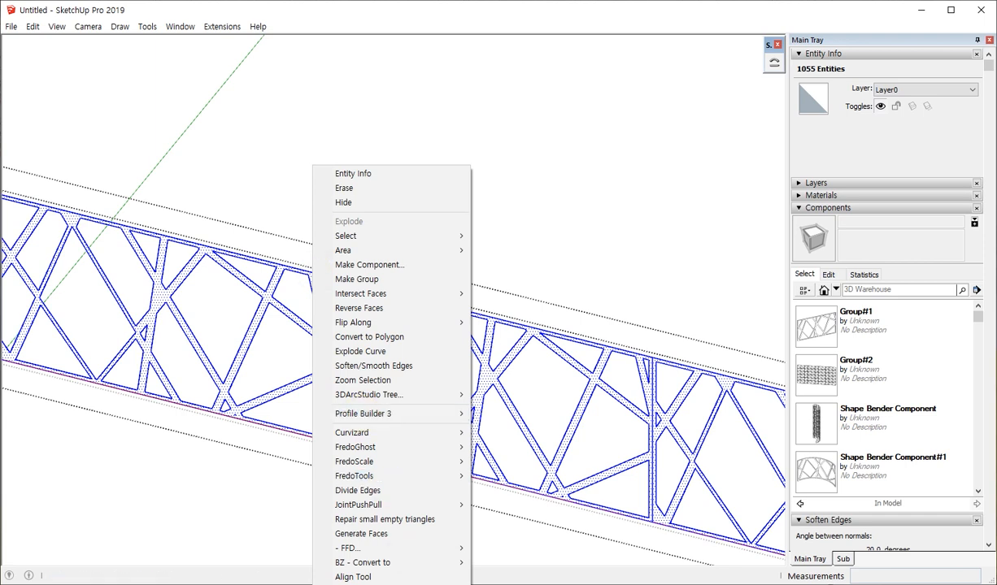
{"action": "left_click", "coordinate": [423, 266]}
{"action": "scroll", "coordinate": [363, 270], "scroll_direction": "down", "scroll_amount": 3}
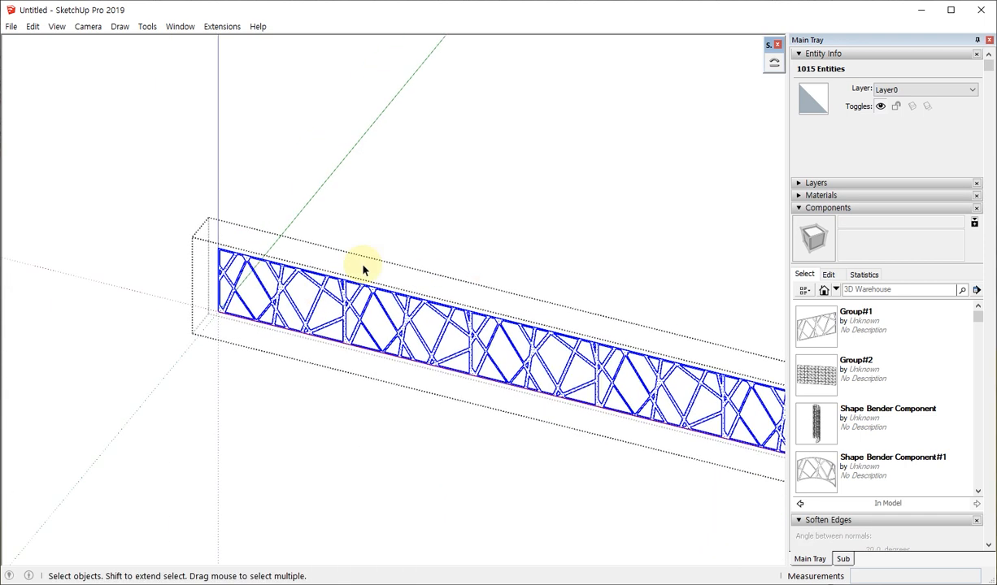
{"action": "left_click", "coordinate": [337, 267]}
{"action": "scroll", "coordinate": [563, 350], "scroll_direction": "up", "scroll_amount": 5}
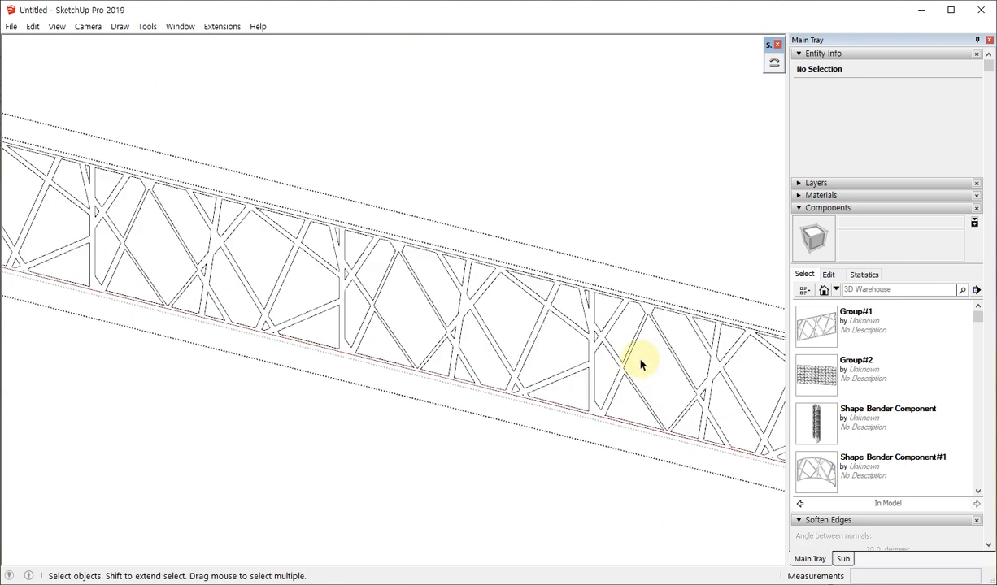
Check the lattice row along its length by selecting all its connected geometry, and exit the group
{"action": "scroll", "coordinate": [194, 283], "scroll_direction": "down", "scroll_amount": 5}
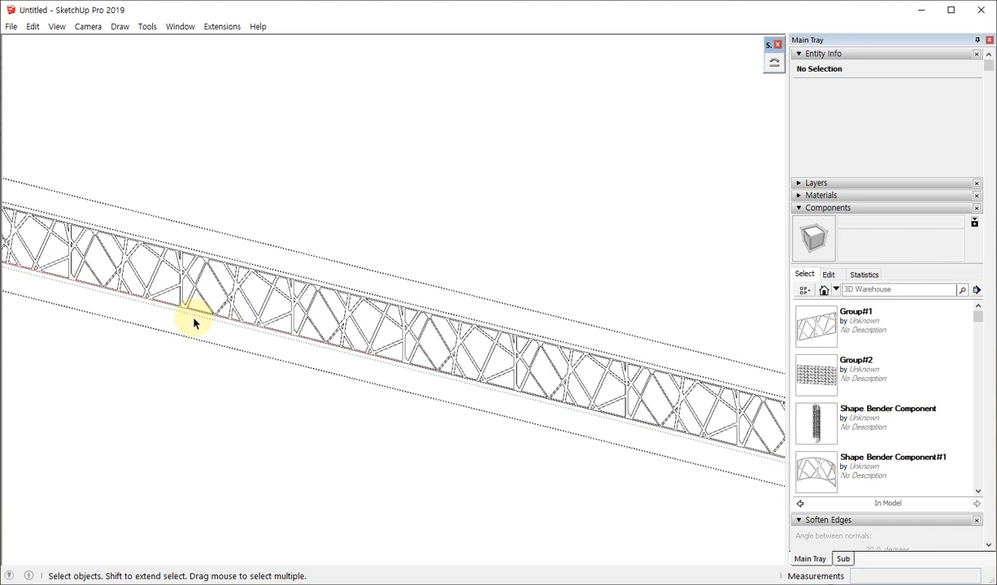
{"action": "scroll", "coordinate": [289, 326], "scroll_direction": "down", "scroll_amount": 4}
{"action": "scroll", "coordinate": [577, 379], "scroll_direction": "up", "scroll_amount": 4}
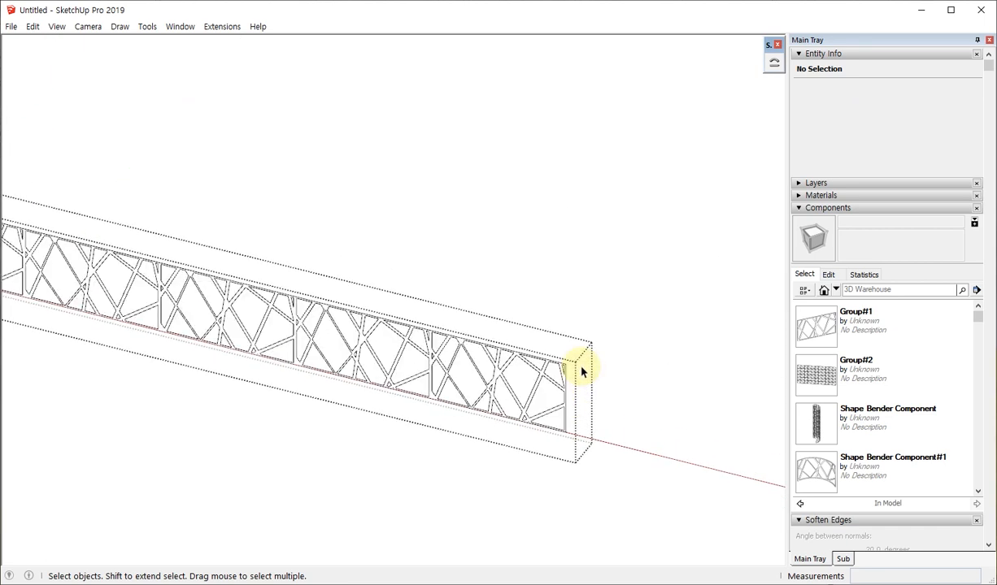
{"action": "triple_click", "coordinate": [534, 407]}
{"action": "scroll", "coordinate": [688, 350], "scroll_direction": "down", "scroll_amount": 5}
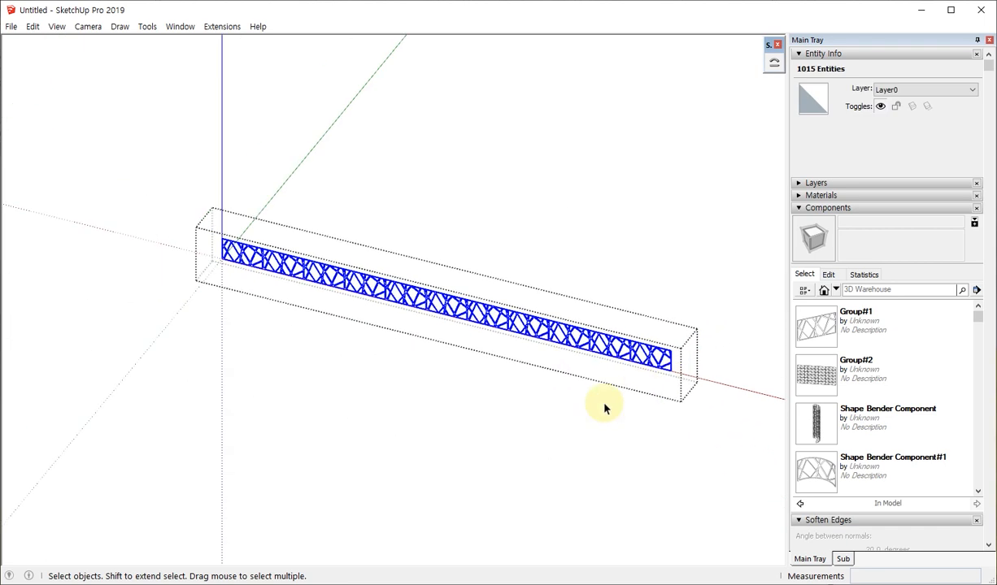
{"action": "left_click", "coordinate": [409, 368]}
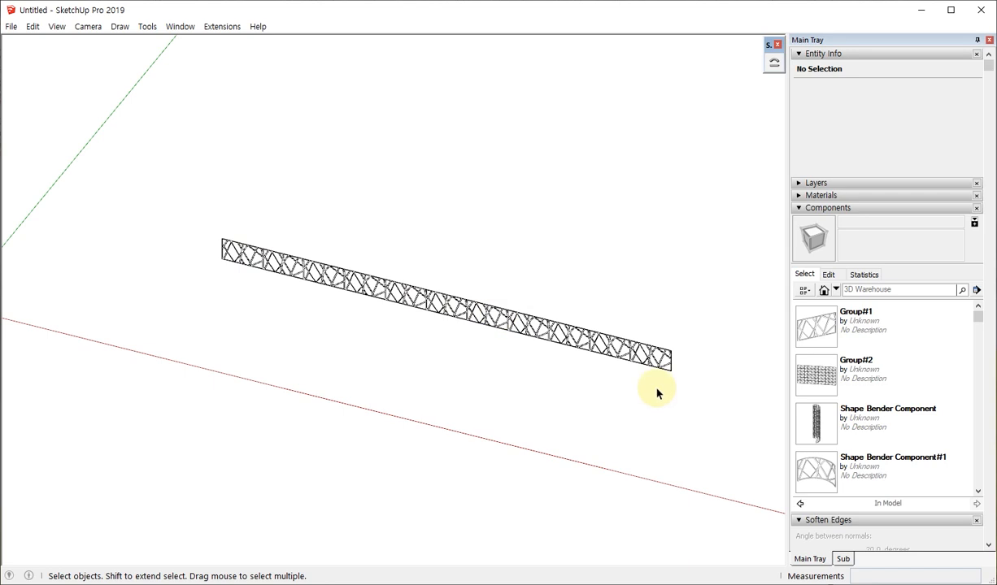
Draw a straight line parallel to the green axis in top view, behind the lattice strip
{"action": "scroll", "coordinate": [657, 394], "scroll_direction": "down", "scroll_amount": 3}
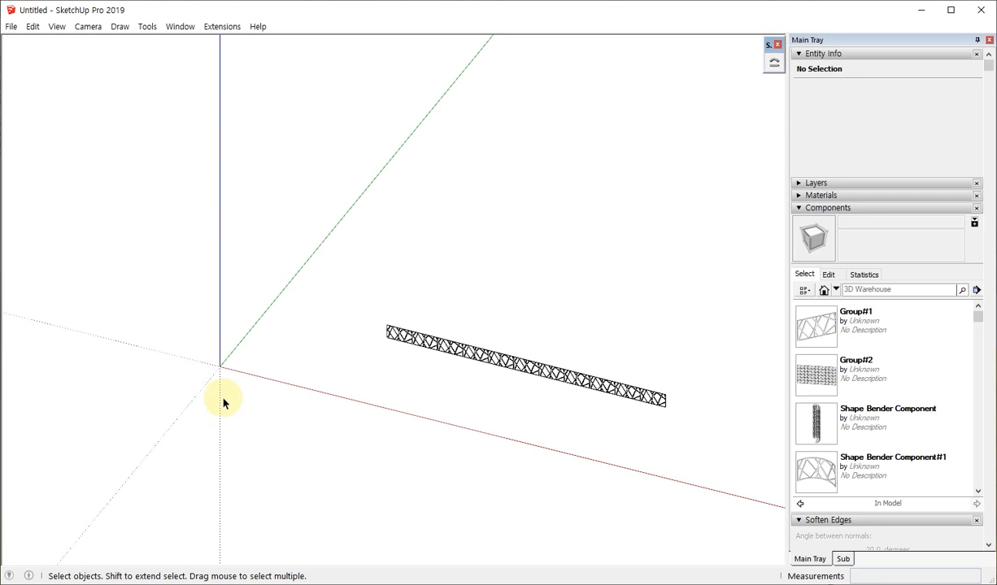
{"action": "key", "text": "F2"}
{"action": "scroll", "coordinate": [685, 416], "scroll_direction": "down", "scroll_amount": 2}
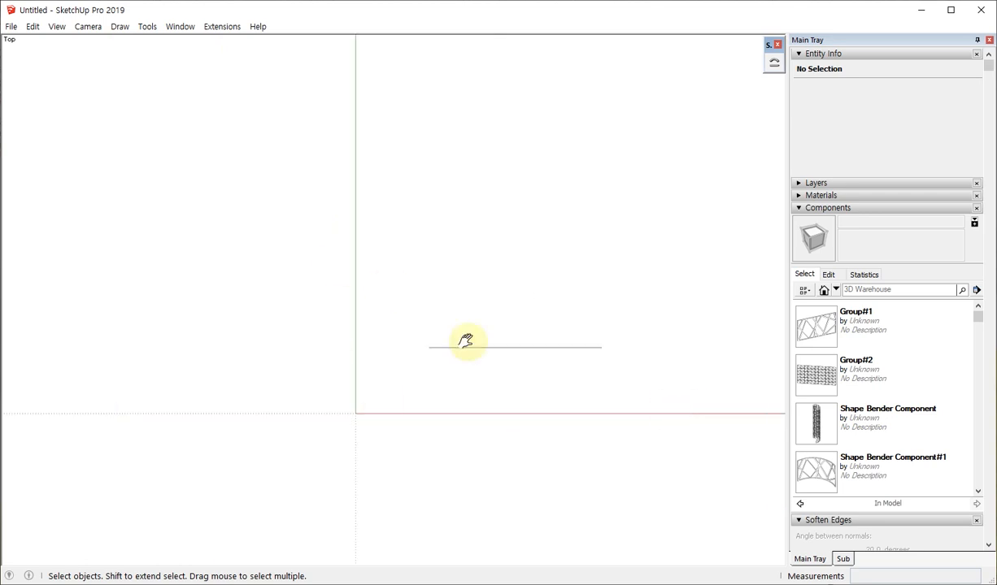
{"action": "middle_click_drag", "start_coordinate": [468, 342], "coordinate": [412, 463], "text": "shift"}
{"action": "scroll", "coordinate": [438, 385], "scroll_direction": "up", "scroll_amount": 2}
{"action": "key", "text": "l"}
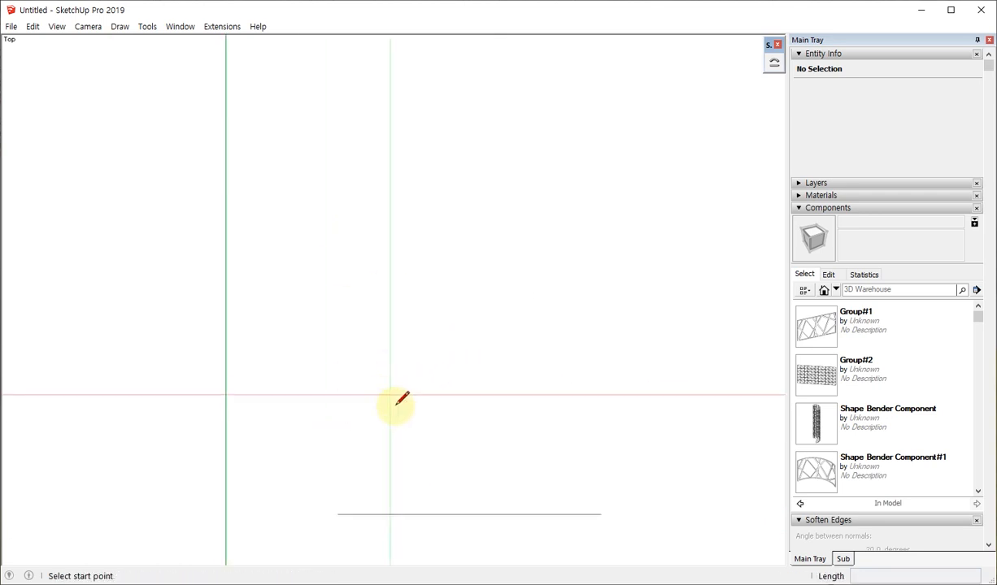
{"action": "left_click", "coordinate": [397, 404]}
{"action": "left_click", "coordinate": [397, 333]}
{"action": "key", "text": "space"}
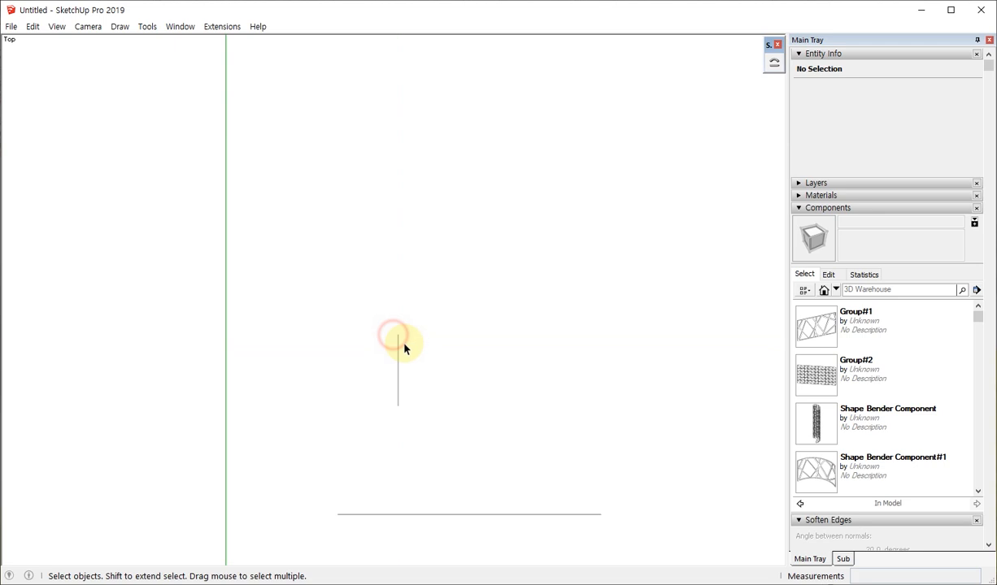
Draw a half-circle arc from the line's far end and continue it with a slanted line about 11152 mm long
{"action": "key", "text": "a"}
{"action": "left_click", "coordinate": [398, 334]}
{"action": "left_click", "coordinate": [464, 334]}
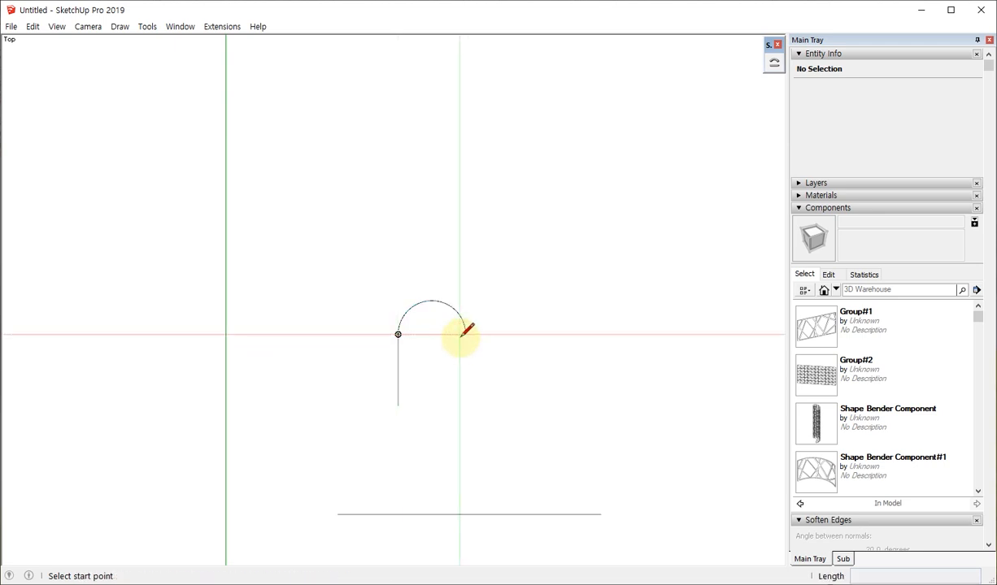
{"action": "left_click", "coordinate": [464, 334]}
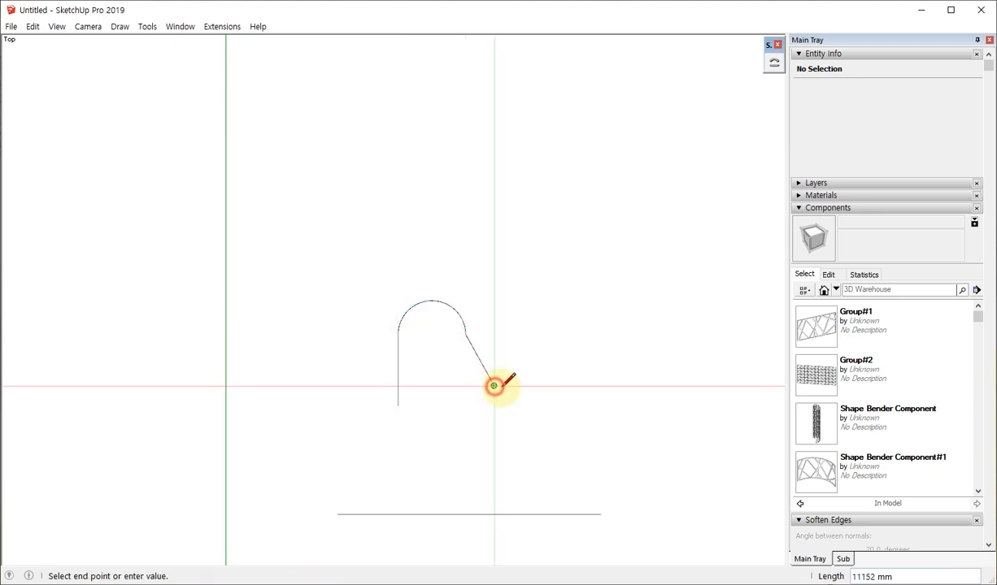
{"action": "left_click", "coordinate": [493, 385]}
Add a second arc from the slanted line's end, curving opposite to the first with its endpoints level along the red axis
{"action": "key", "text": "a"}
{"action": "left_click", "coordinate": [493, 385]}
{"action": "left_click", "coordinate": [556, 383]}
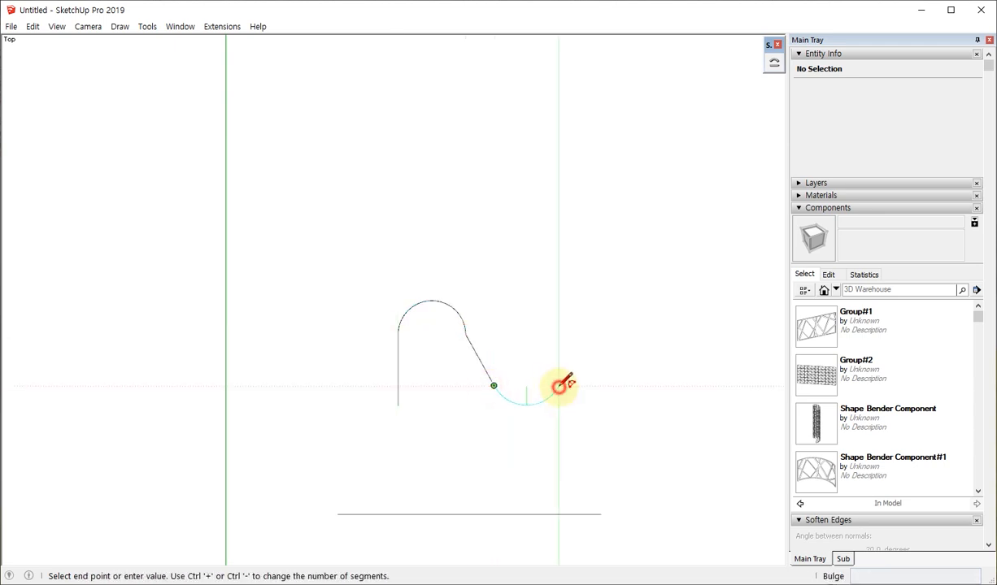
{"action": "left_click", "coordinate": [561, 383]}
{"action": "key", "text": "space"}
{"action": "middle_click_drag", "start_coordinate": [583, 456], "coordinate": [408, 409]}
{"action": "scroll", "coordinate": [349, 360], "scroll_direction": "up", "scroll_amount": 3}
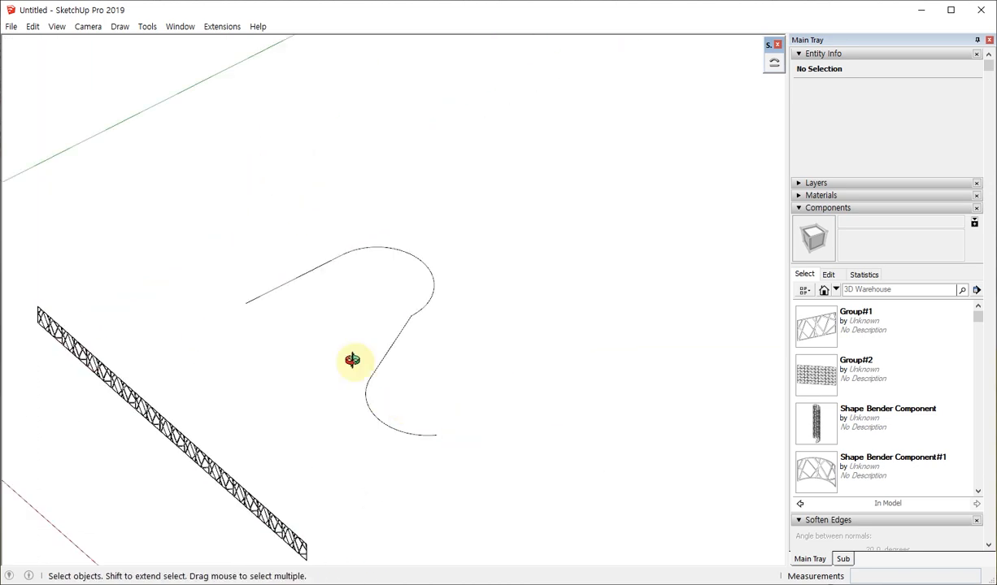
{"action": "middle_click_drag", "start_coordinate": [350, 360], "coordinate": [456, 347]}
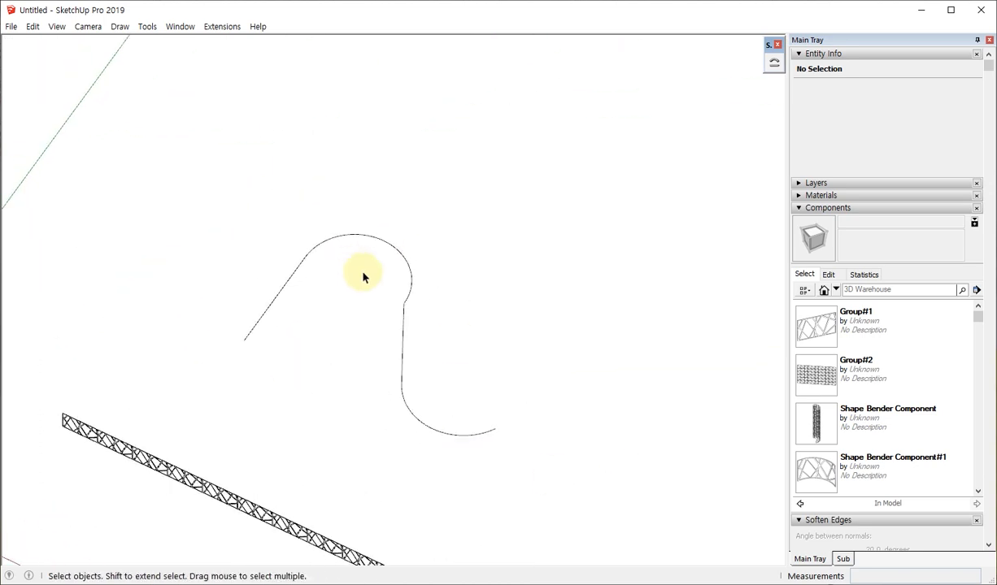
Select the whole connected path and join its edges into one curve with SuperWeld
{"action": "left_click", "coordinate": [402, 337]}
{"action": "middle_click_drag", "start_coordinate": [403, 337], "coordinate": [372, 356]}
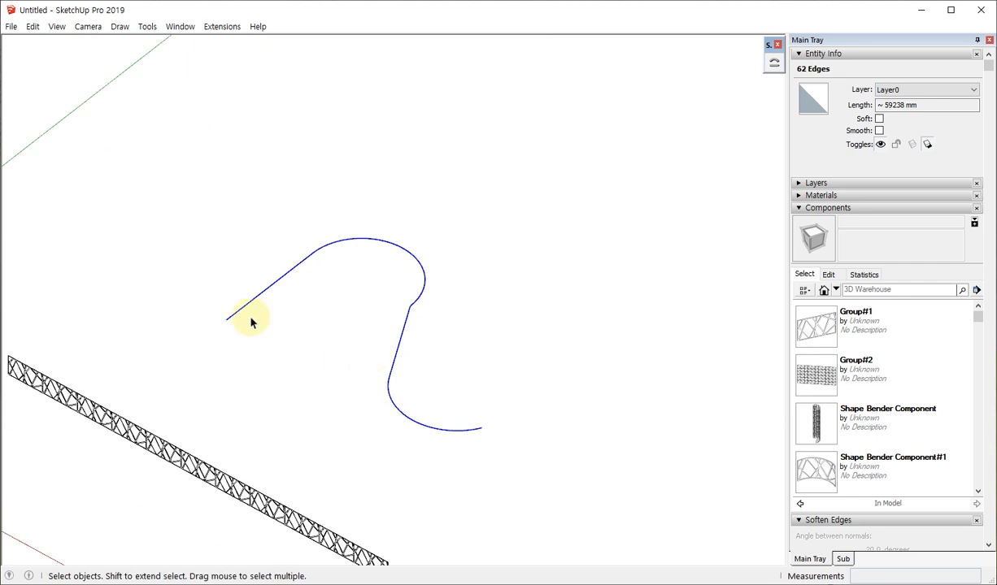
{"action": "middle_click_drag", "start_coordinate": [434, 437], "coordinate": [470, 375]}
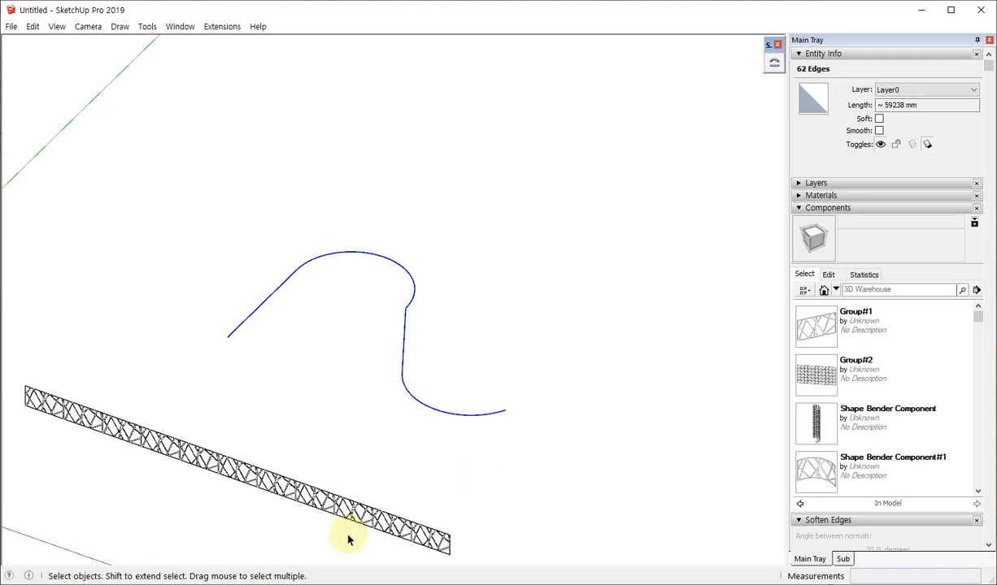
{"action": "key", "text": "F11"}
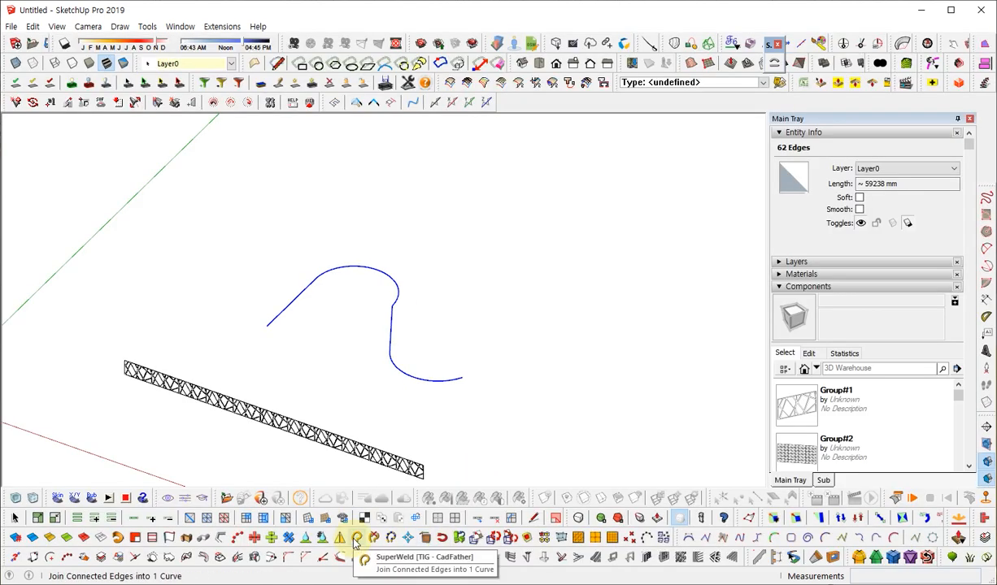
{"action": "left_click", "coordinate": [355, 543]}
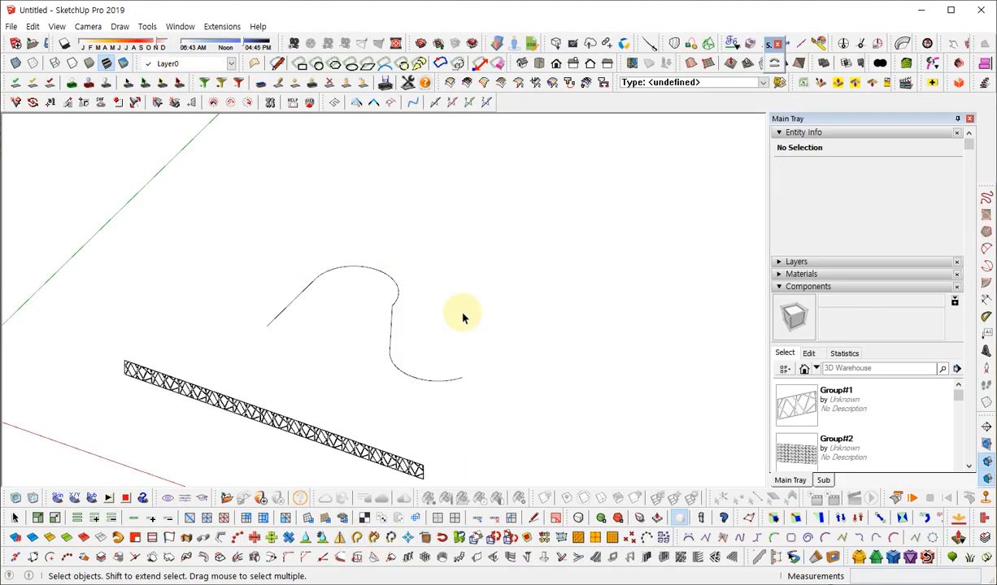
Run CurviShear on the welded curve with top height 1000, base height 0 mm, no reversed orientation and no group
{"action": "left_click", "coordinate": [397, 290]}
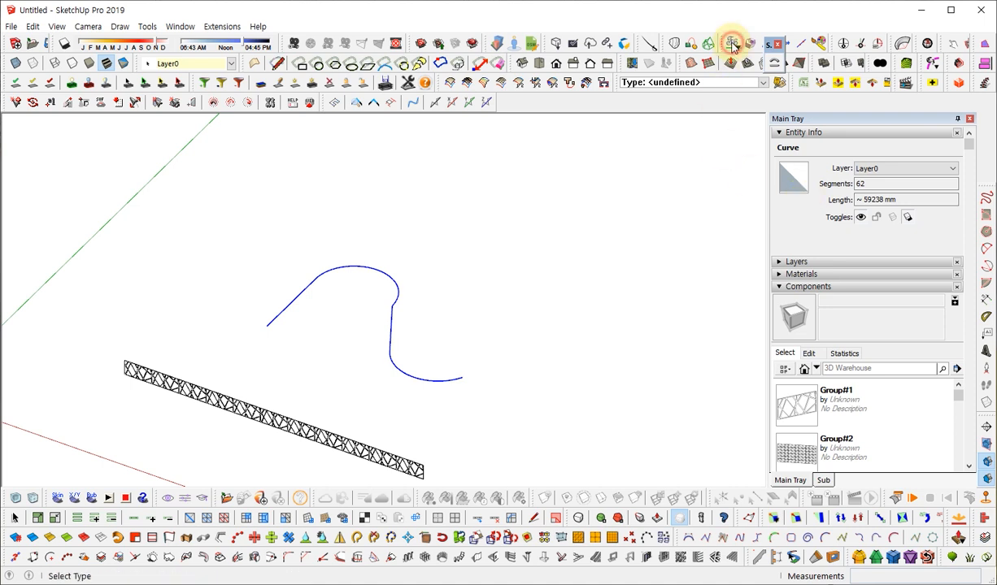
{"action": "left_click_drag", "start_coordinate": [732, 79], "coordinate": [625, 148]}
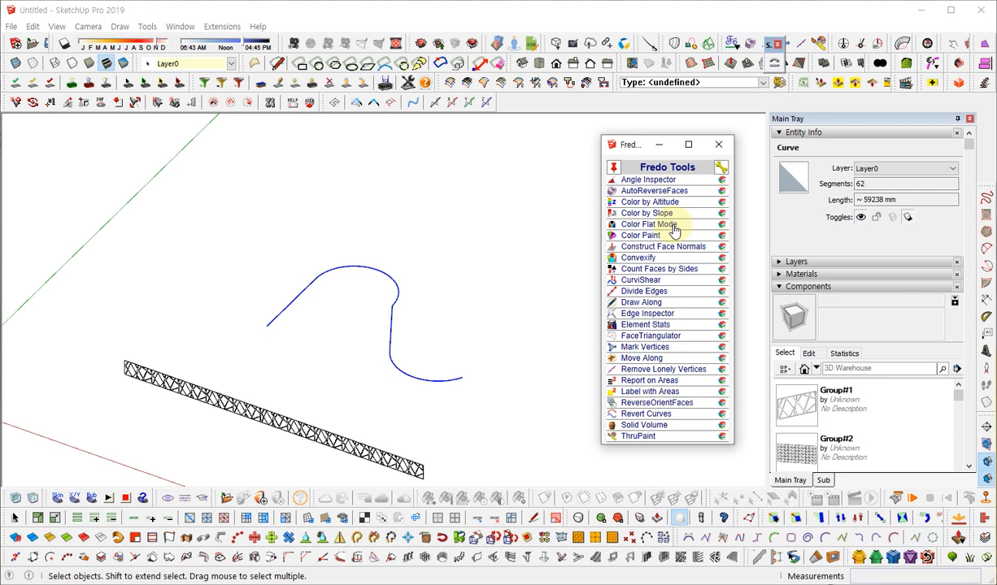
{"action": "left_click", "coordinate": [644, 282]}
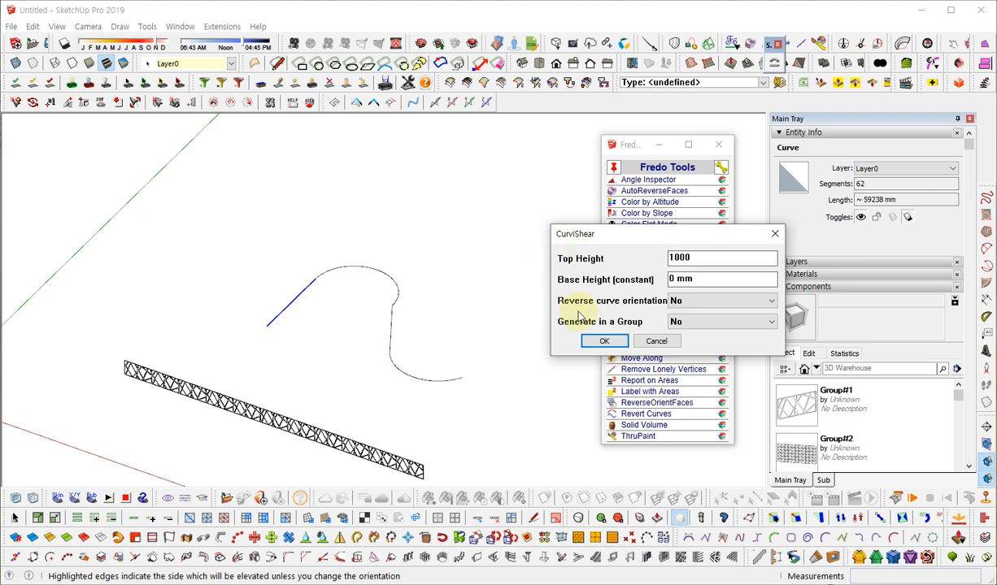
{"action": "left_click", "coordinate": [606, 342]}
{"action": "left_click", "coordinate": [323, 396]}
{"action": "middle_click_drag", "start_coordinate": [323, 396], "coordinate": [477, 376]}
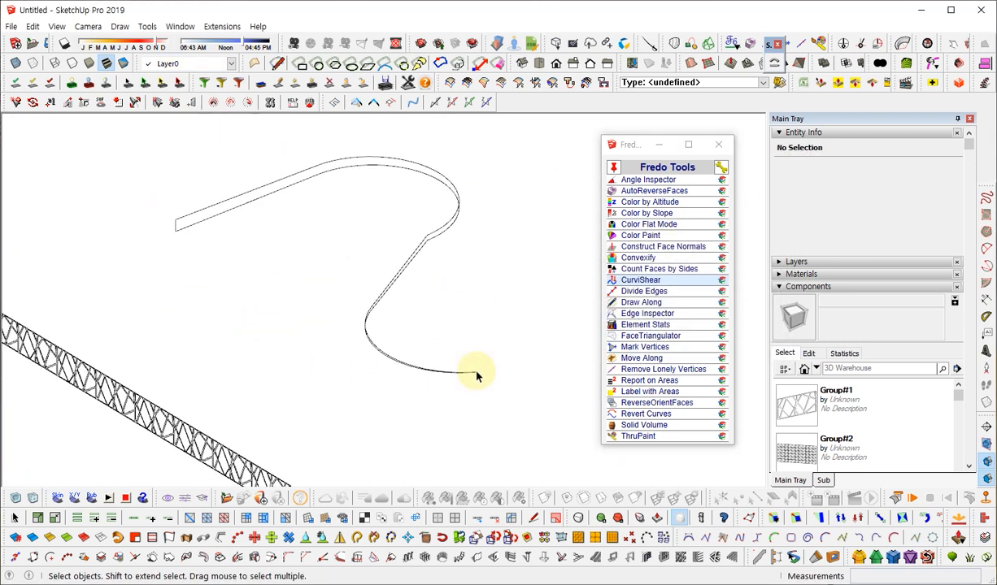
Inspect the sheared curve from its raised start to its end, close Fredo Tools and hide the extra toolbars
{"action": "scroll", "coordinate": [167, 232], "scroll_direction": "down", "scroll_amount": 3}
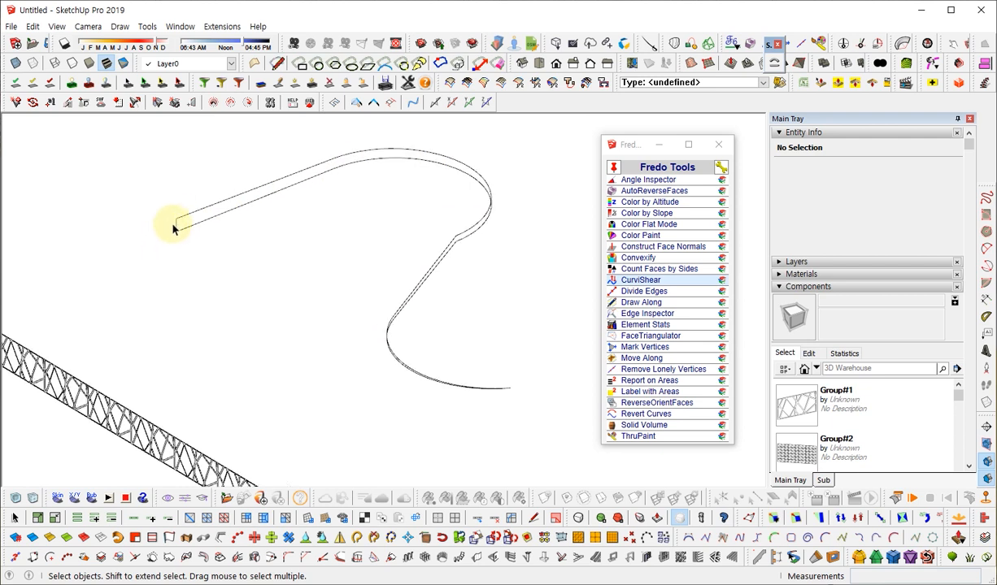
{"action": "scroll", "coordinate": [179, 222], "scroll_direction": "up", "scroll_amount": 3}
{"action": "scroll", "coordinate": [211, 244], "scroll_direction": "down", "scroll_amount": 3}
{"action": "scroll", "coordinate": [193, 259], "scroll_direction": "up", "scroll_amount": 2}
{"action": "scroll", "coordinate": [192, 258], "scroll_direction": "up", "scroll_amount": 2}
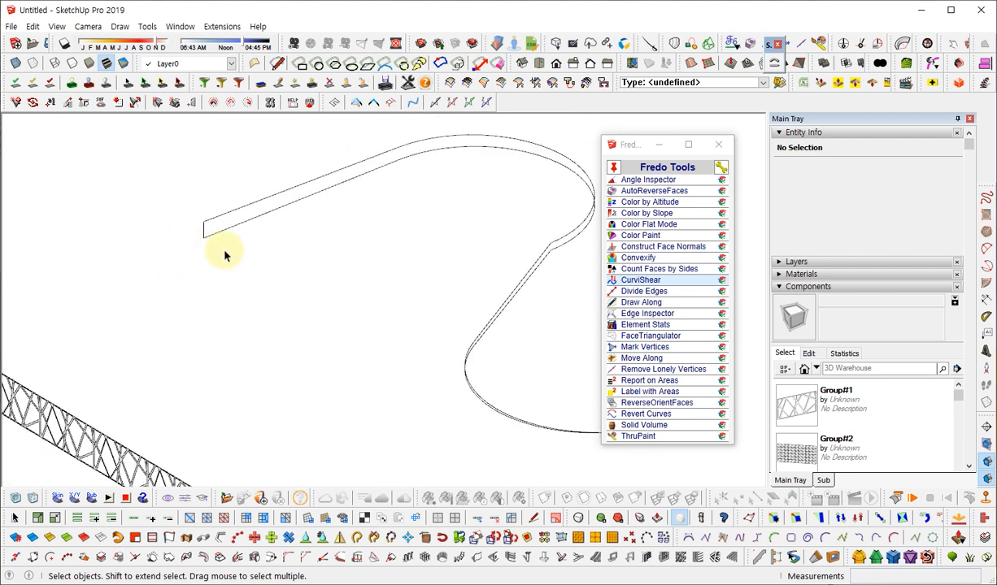
{"action": "left_click", "coordinate": [723, 142]}
{"action": "left_click", "coordinate": [398, 286]}
{"action": "key", "text": "F11"}
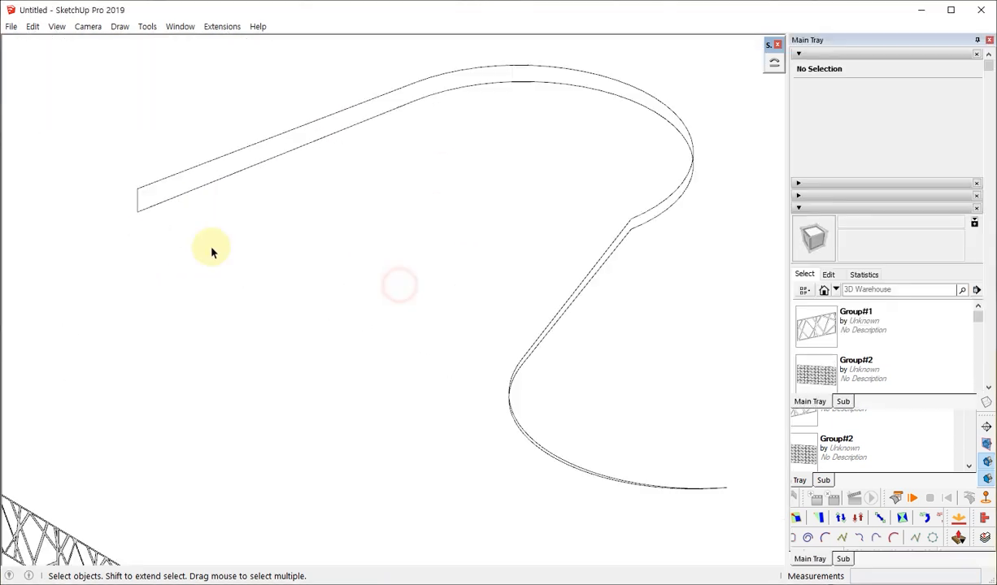
Delete the original flat curve and the vertical connecting edge, keep the sloped curve and select it
{"action": "scroll", "coordinate": [212, 248], "scroll_direction": "up", "scroll_amount": 2}
{"action": "left_click_drag", "start_coordinate": [141, 212], "coordinate": [69, 170]}
{"action": "scroll", "coordinate": [243, 260], "scroll_direction": "down", "scroll_amount": 5}
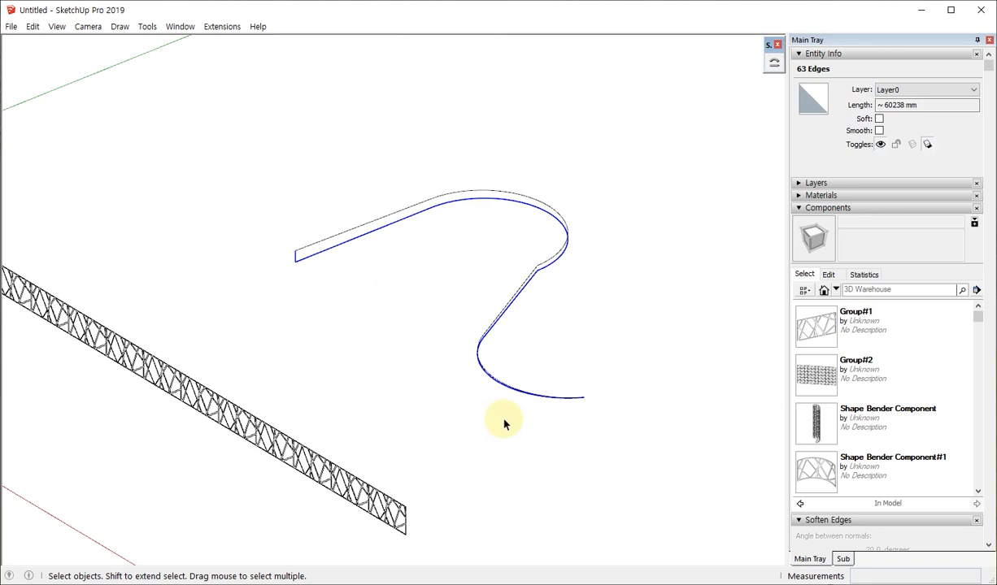
{"action": "middle_click_drag", "start_coordinate": [400, 229], "coordinate": [548, 311]}
{"action": "left_click", "coordinate": [543, 307]}
{"action": "scroll", "coordinate": [655, 275], "scroll_direction": "down", "scroll_amount": 3}
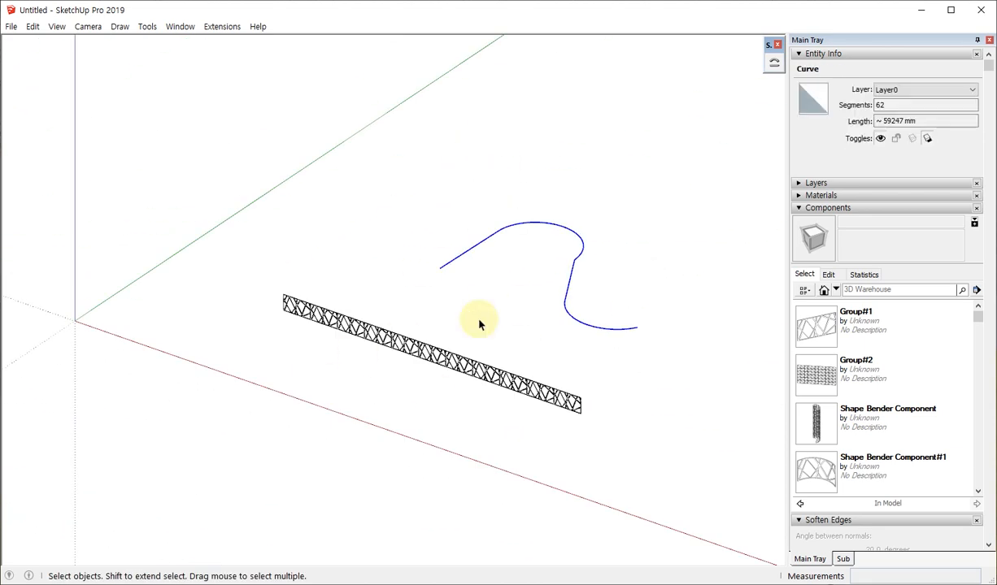
{"action": "scroll", "coordinate": [245, 345], "scroll_direction": "up", "scroll_amount": 10}
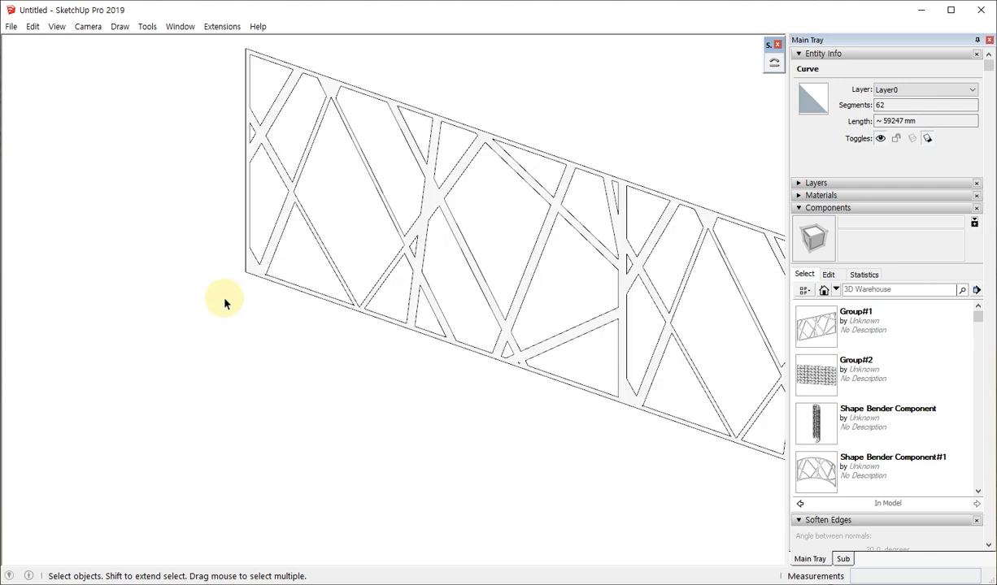
{"action": "scroll", "coordinate": [225, 300], "scroll_direction": "up", "scroll_amount": 1}
{"action": "key", "text": "l"}
{"action": "key", "text": "space"}
{"action": "left_click", "coordinate": [262, 253]}
{"action": "key", "text": "Delete"}
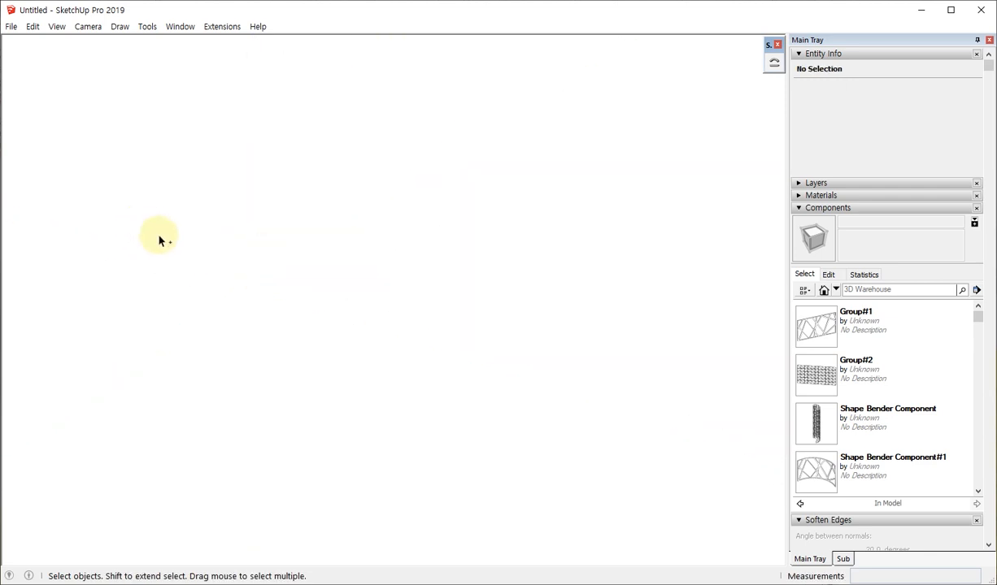
{"action": "key", "text": "ctrl+z"}
Draw a straight baseline about 49,544 mm long along the lattice strip's lower edge, from its start corner to its far corner
{"action": "key", "text": "l"}
{"action": "left_click", "coordinate": [155, 195]}
{"action": "scroll", "coordinate": [114, 225], "scroll_direction": "down", "scroll_amount": 2}
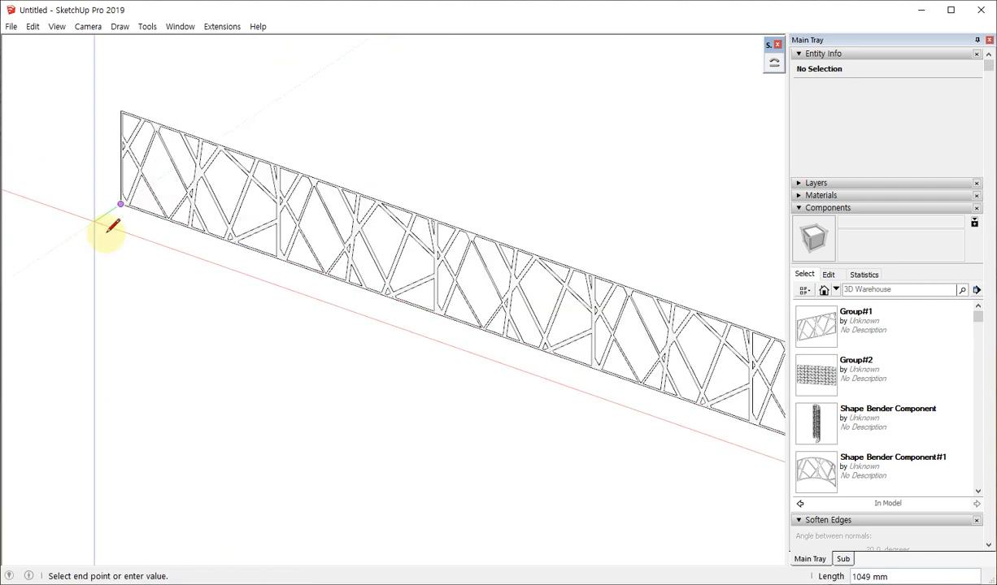
{"action": "scroll", "coordinate": [109, 234], "scroll_direction": "down", "scroll_amount": 8}
{"action": "scroll", "coordinate": [244, 281], "scroll_direction": "up", "scroll_amount": 6}
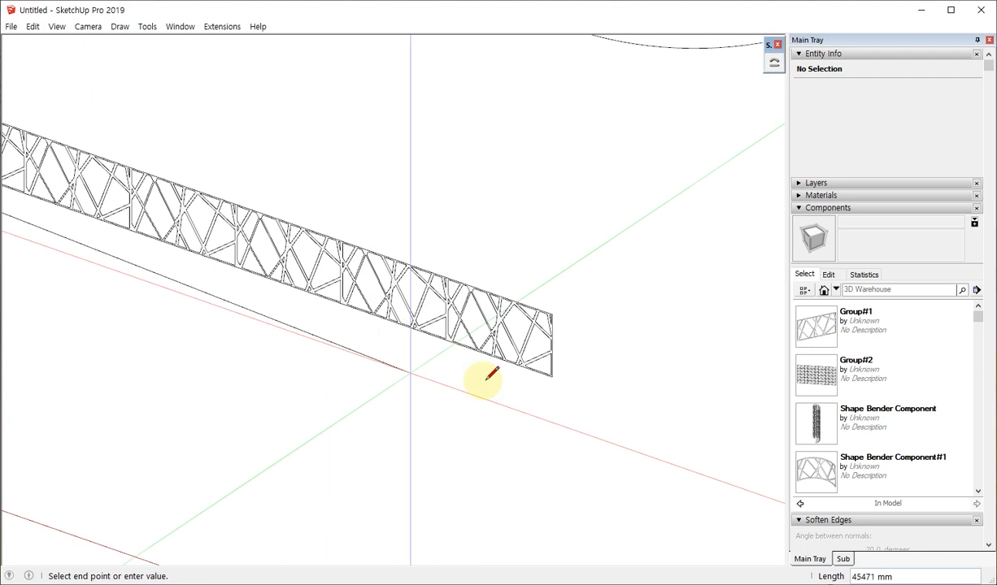
{"action": "scroll", "coordinate": [630, 378], "scroll_direction": "up", "scroll_amount": 5}
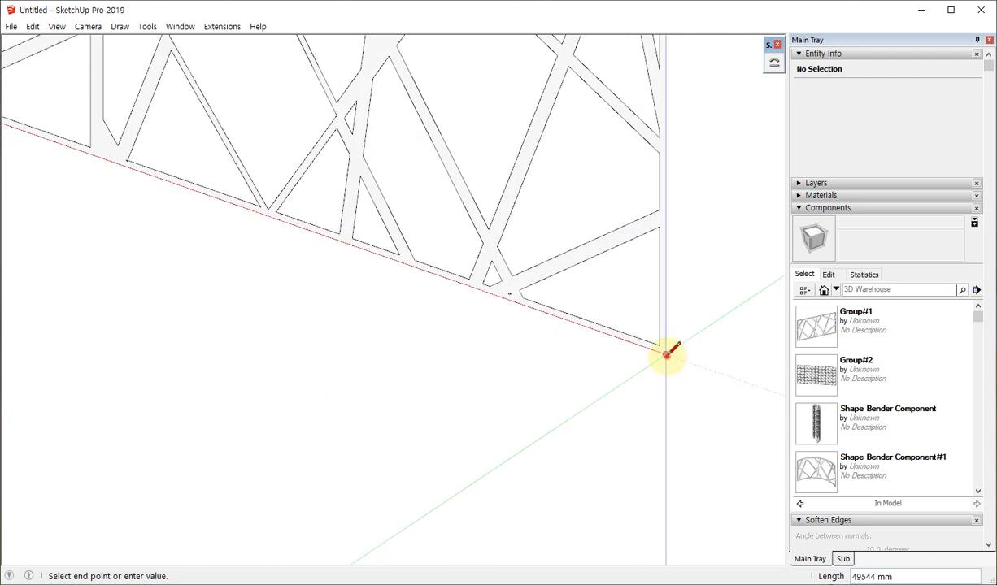
{"action": "left_click", "coordinate": [665, 354]}
{"action": "scroll", "coordinate": [665, 354], "scroll_direction": "down", "scroll_amount": 5}
{"action": "key", "text": "space"}
{"action": "scroll", "coordinate": [655, 438], "scroll_direction": "down", "scroll_amount": 4}
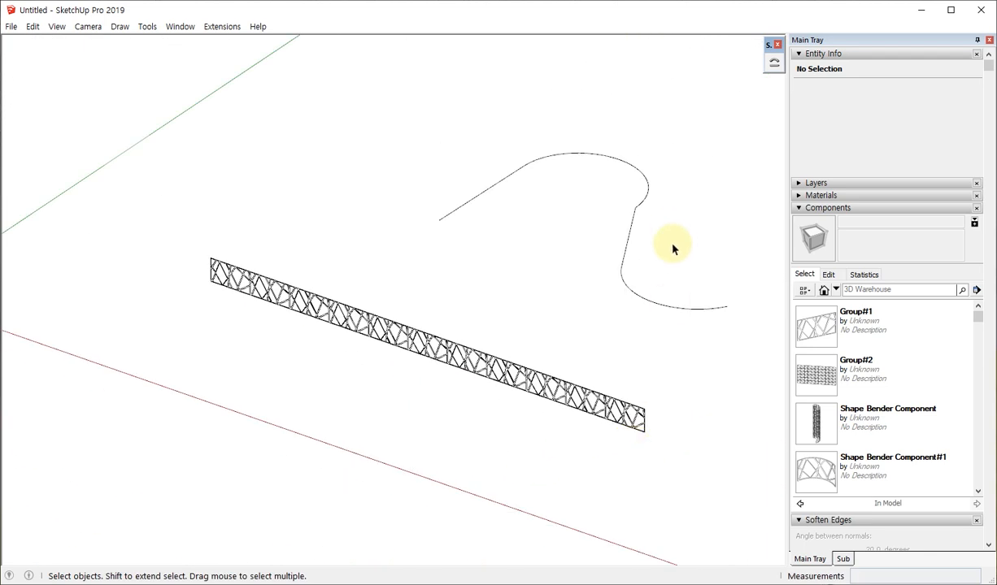
Select the sloped S-shaped curve and scale it taller along the vertical axis
{"action": "left_click", "coordinate": [644, 211]}
{"action": "middle_click_drag", "start_coordinate": [363, 311], "coordinate": [465, 286]}
{"action": "scroll", "coordinate": [466, 286], "scroll_direction": "up", "scroll_amount": 3}
{"action": "key", "text": "s"}
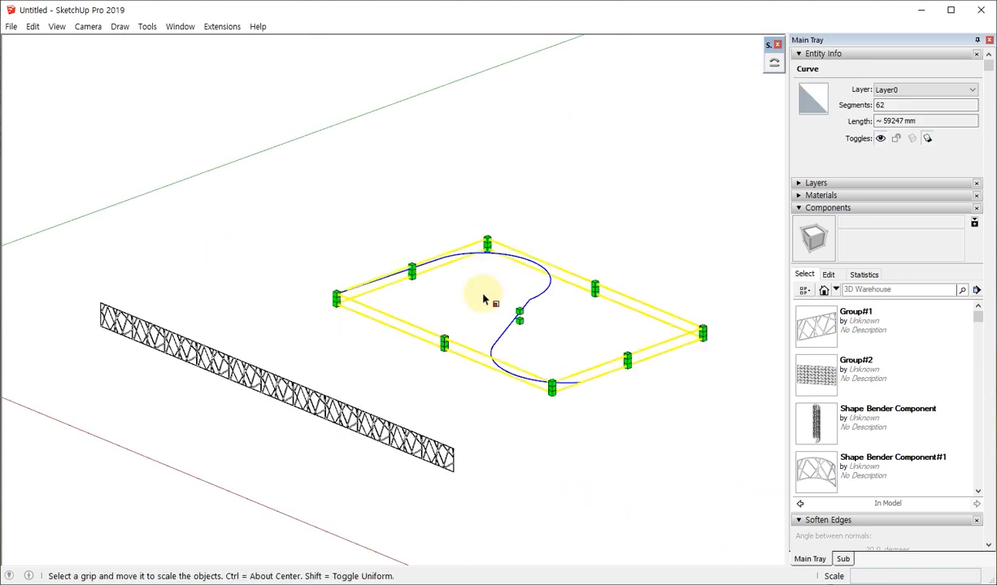
{"action": "left_click_drag", "start_coordinate": [521, 310], "coordinate": [528, 248]}
{"action": "key", "text": "space"}
{"action": "scroll", "coordinate": [545, 140], "scroll_direction": "down", "scroll_amount": 3}
{"action": "middle_click_drag", "start_coordinate": [369, 262], "coordinate": [382, 246]}
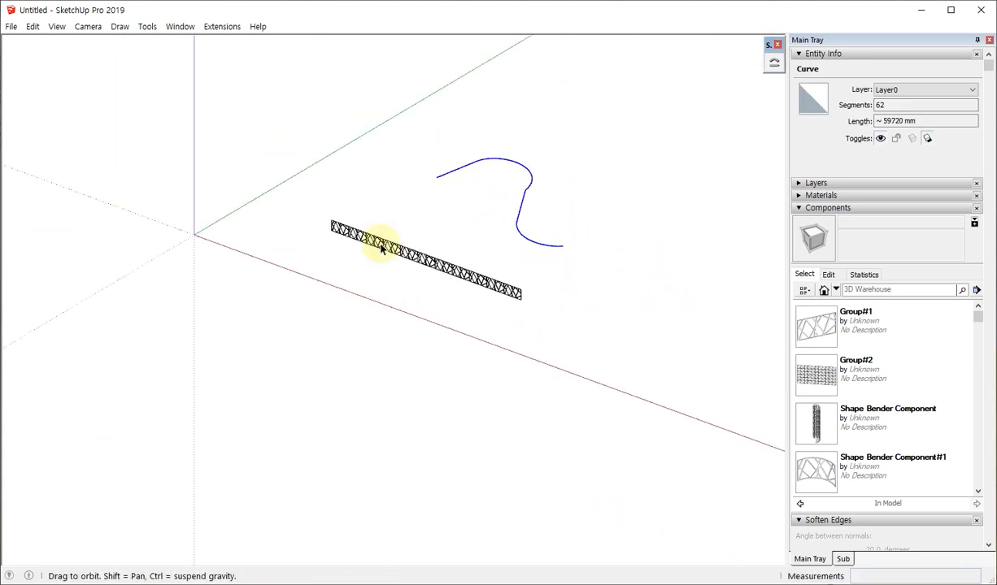
Bend the lattice strip group along the S-shaped curve with Shape Bender, using the line under the strip, and accept the preview
{"action": "scroll", "coordinate": [382, 240], "scroll_direction": "up", "scroll_amount": 3}
{"action": "left_click", "coordinate": [399, 251]}
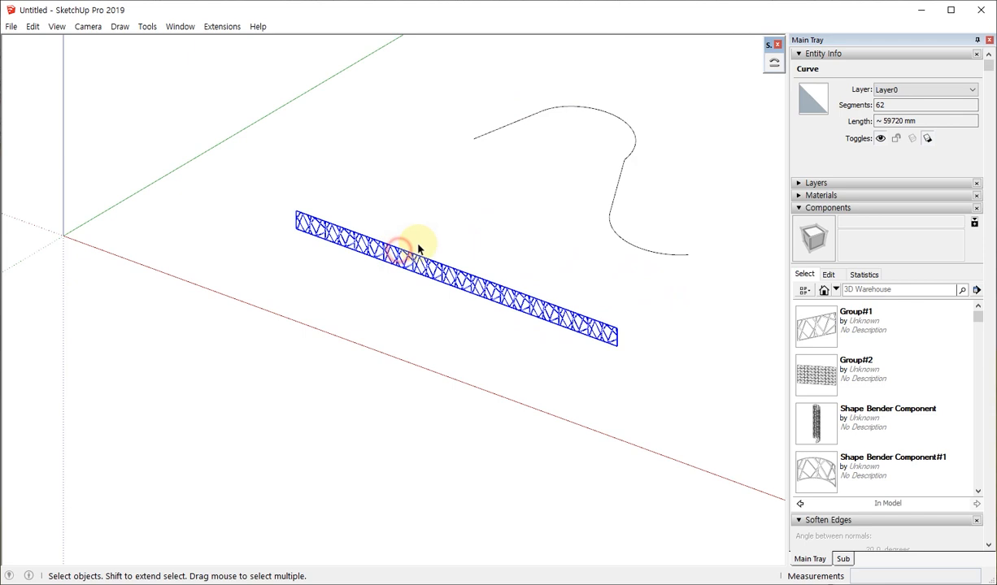
{"action": "left_click", "coordinate": [773, 68]}
{"action": "scroll", "coordinate": [445, 268], "scroll_direction": "up", "scroll_amount": 3}
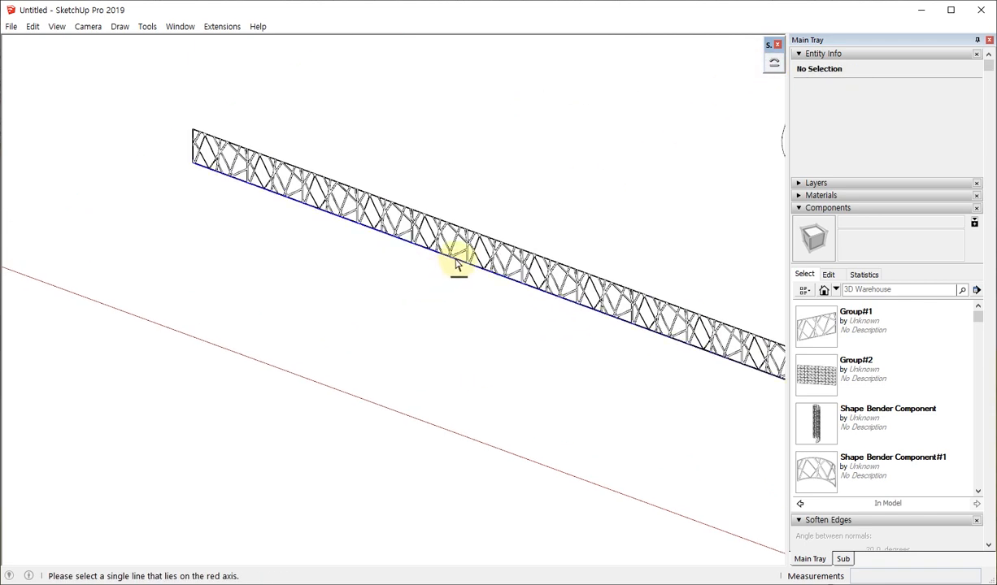
{"action": "left_click", "coordinate": [456, 266]}
{"action": "scroll", "coordinate": [455, 265], "scroll_direction": "down", "scroll_amount": 5}
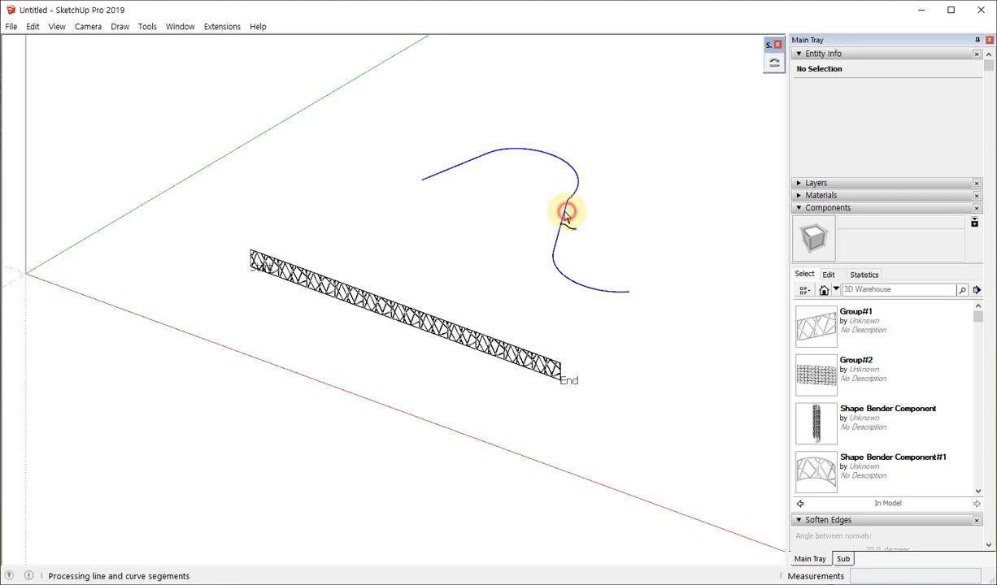
{"action": "middle_click_drag", "start_coordinate": [478, 276], "coordinate": [398, 186]}
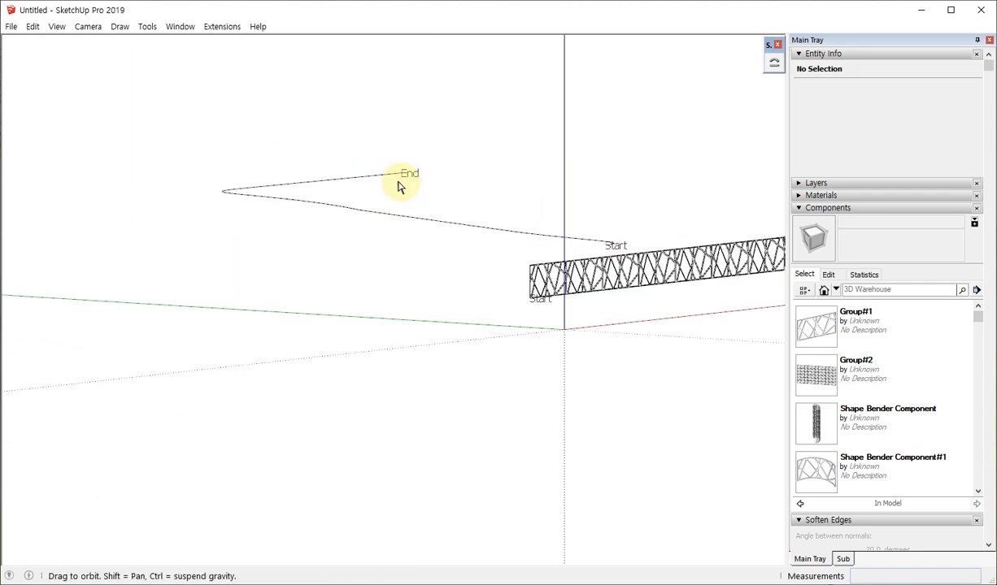
{"action": "middle_click_drag", "start_coordinate": [313, 132], "coordinate": [490, 300]}
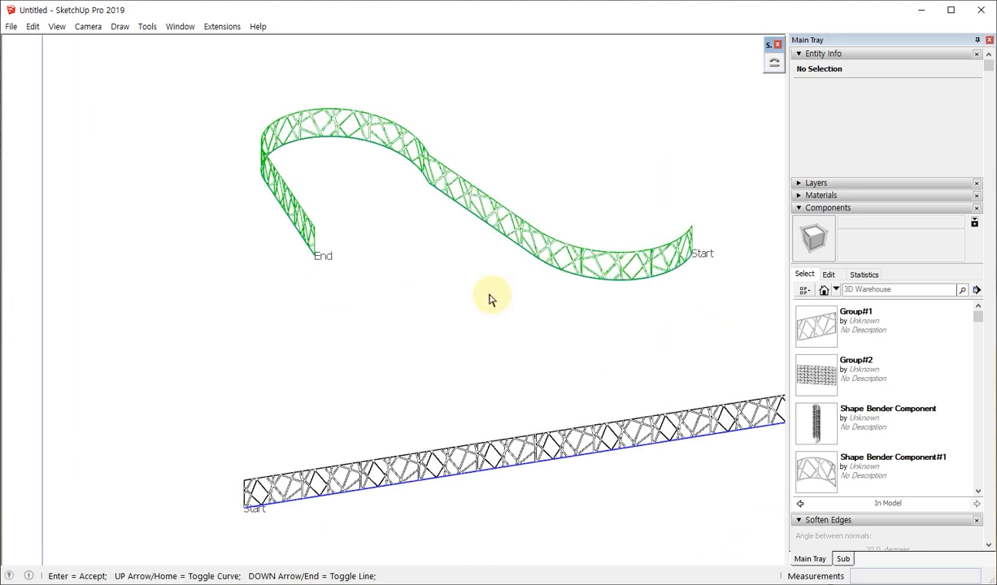
{"action": "key", "text": "Return"}
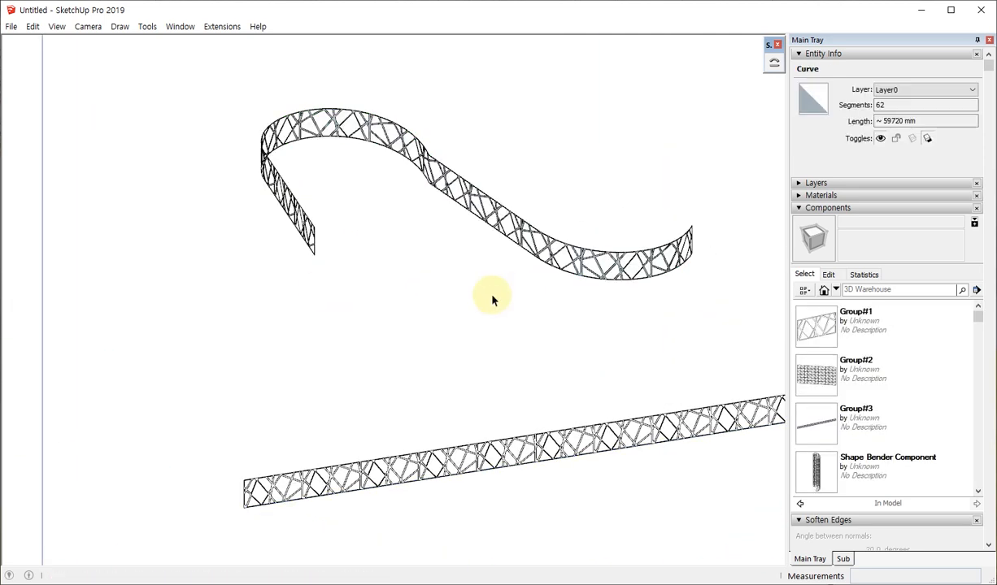
Examine the bent lattice strip from several sides and compare it with the straight strip
{"action": "middle_click_drag", "start_coordinate": [535, 307], "coordinate": [389, 353]}
{"action": "scroll", "coordinate": [455, 379], "scroll_direction": "up", "scroll_amount": 5}
{"action": "middle_click_drag", "start_coordinate": [659, 416], "coordinate": [142, 353]}
{"action": "scroll", "coordinate": [143, 353], "scroll_direction": "down", "scroll_amount": 4}
{"action": "middle_click_drag", "start_coordinate": [600, 284], "coordinate": [154, 222]}
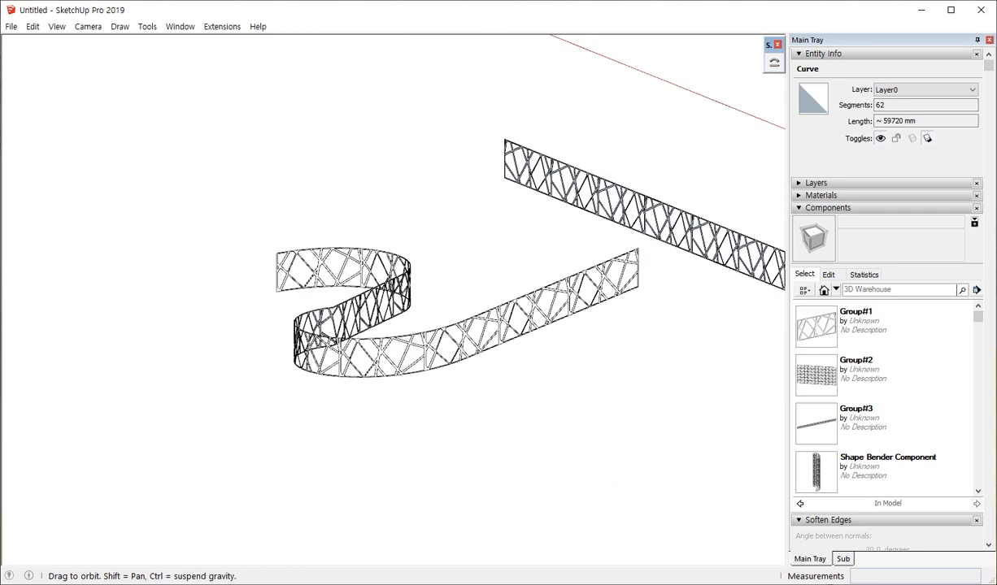
{"action": "middle_click_drag", "start_coordinate": [618, 244], "coordinate": [441, 302]}
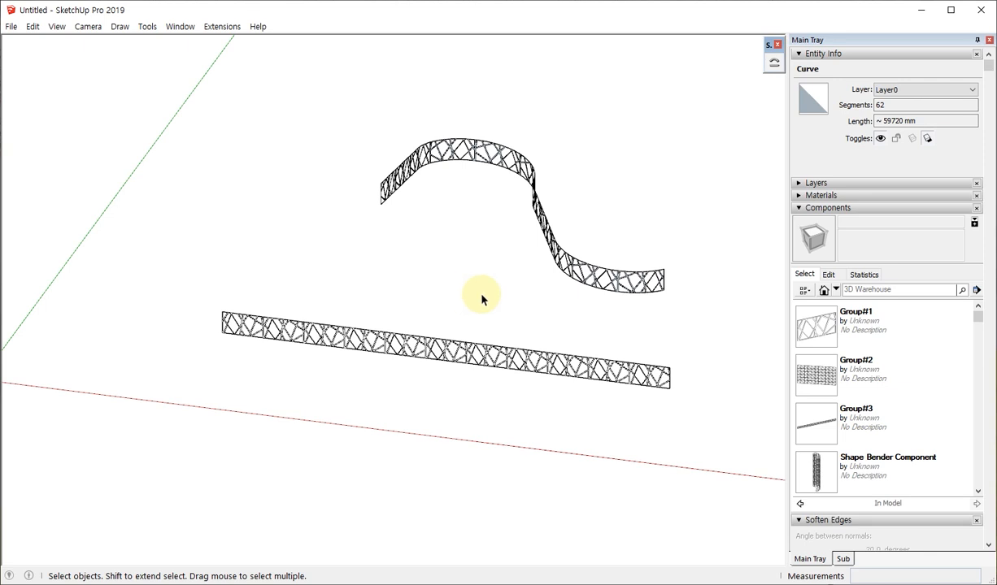
{"action": "scroll", "coordinate": [481, 299], "scroll_direction": "down", "scroll_amount": 3}
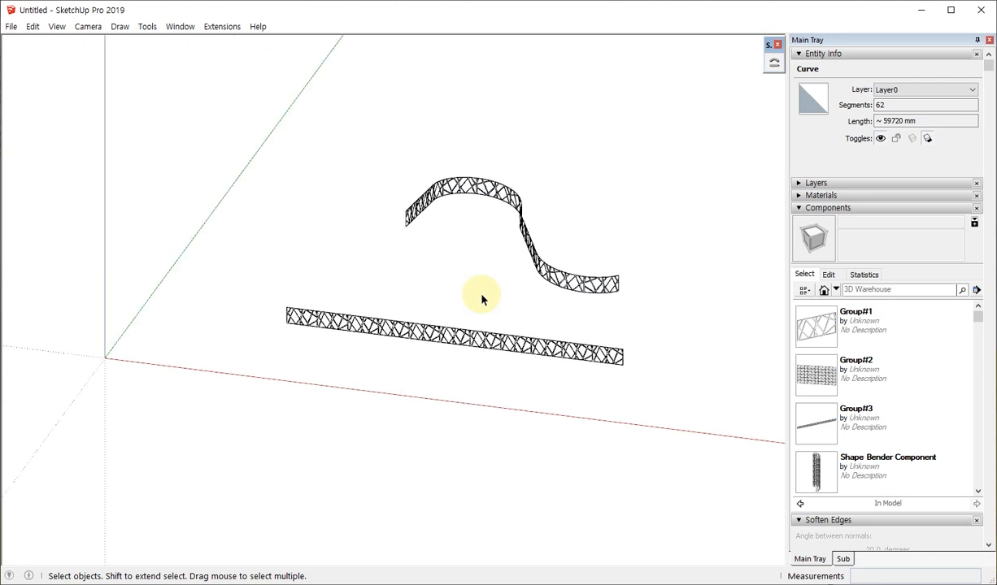
{"action": "scroll", "coordinate": [671, 338], "scroll_direction": "down", "scroll_amount": 2}
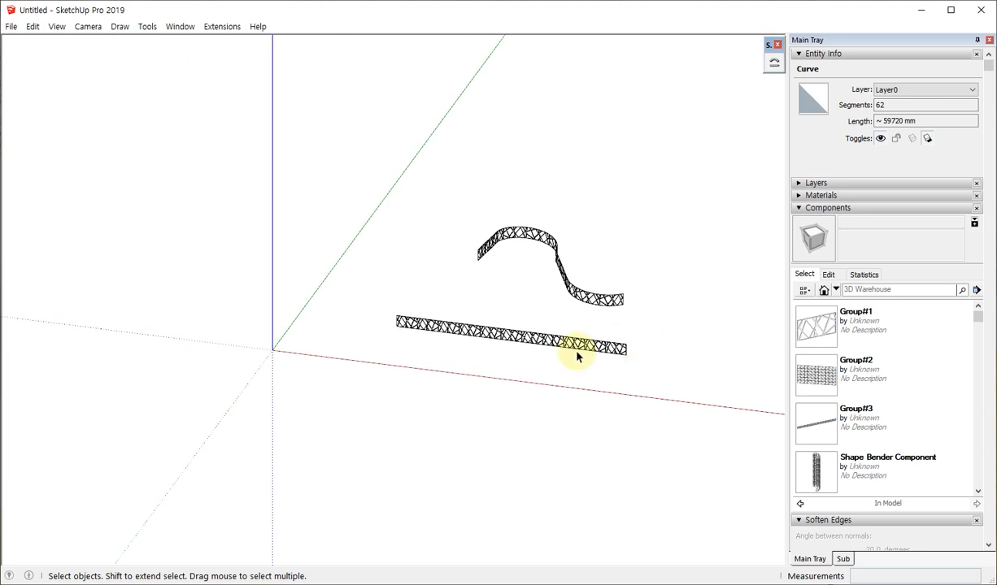
{"action": "middle_click_drag", "start_coordinate": [574, 350], "coordinate": [296, 325]}
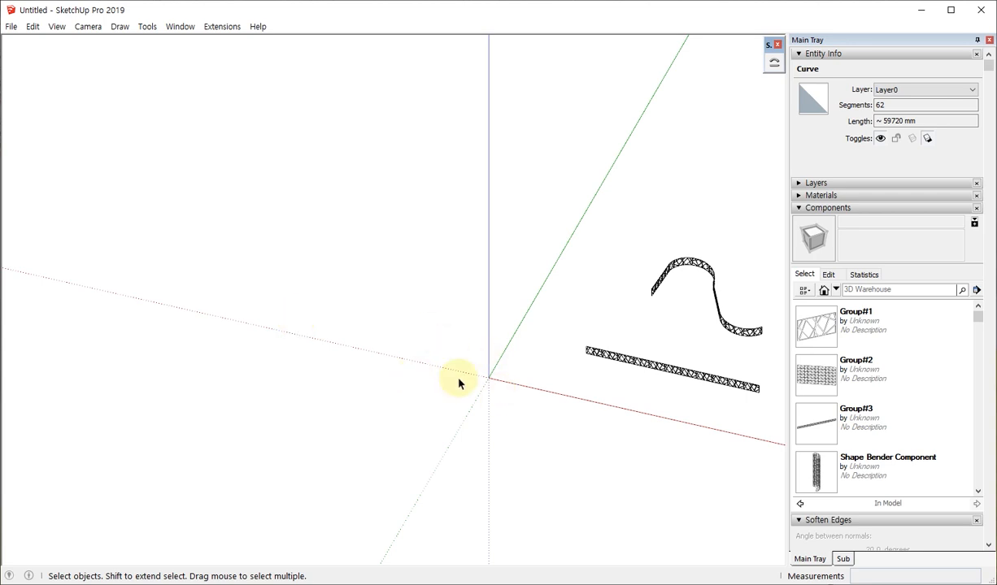
Draw a rectangle about 16,500 mm long on the red axis beside the origin and extrude it up into a box
{"action": "scroll", "coordinate": [374, 363], "scroll_direction": "up", "scroll_amount": 2}
{"action": "key", "text": "r"}
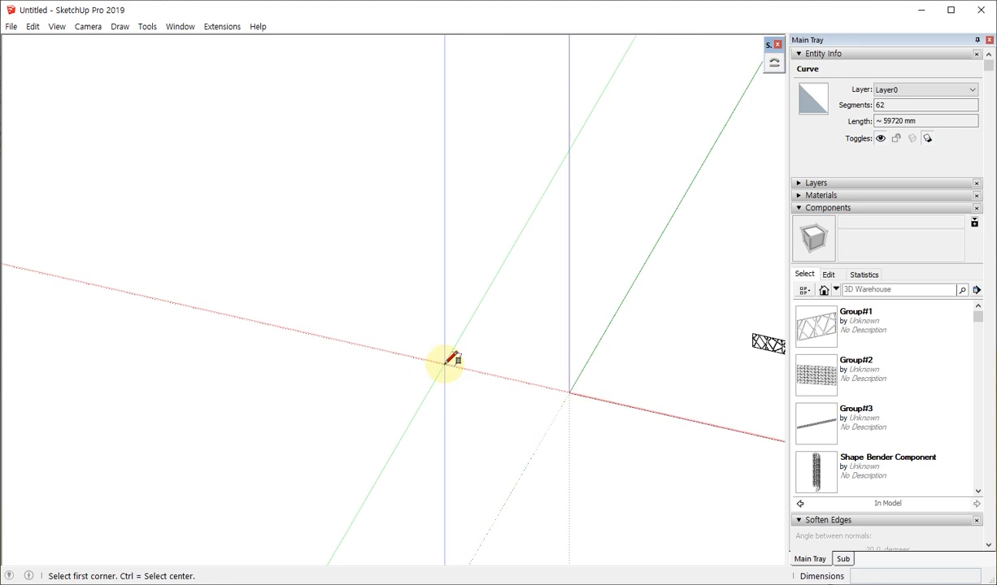
{"action": "left_click", "coordinate": [444, 363]}
{"action": "left_click", "coordinate": [561, 370]}
{"action": "key", "text": "p"}
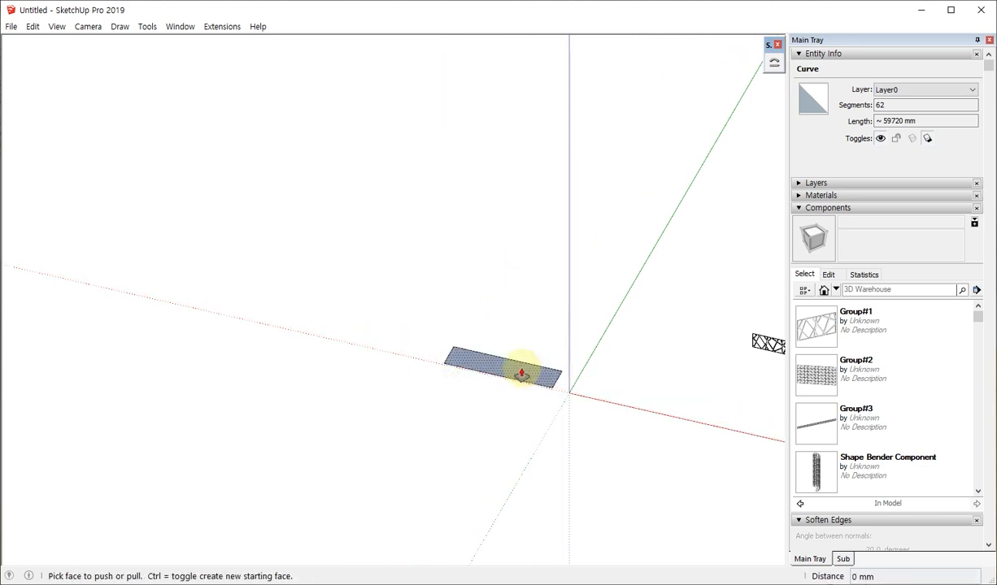
{"action": "left_click", "coordinate": [519, 369]}
{"action": "left_click", "coordinate": [522, 341]}
{"action": "scroll", "coordinate": [480, 345], "scroll_direction": "up", "scroll_amount": 3}
Draw a diagonal across the box's front face and push the upper triangle through the box to leave a wedge
{"action": "key", "text": "l"}
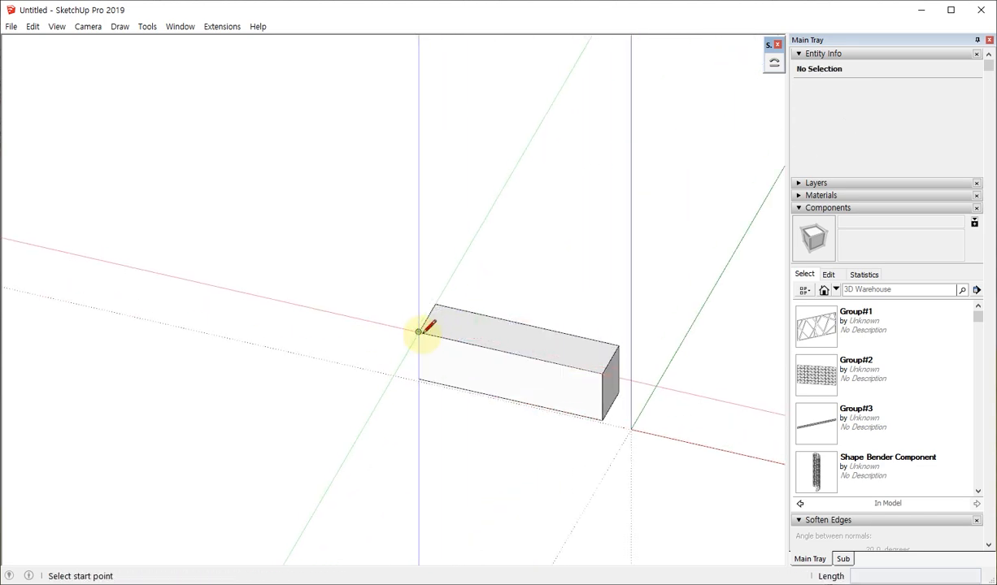
{"action": "left_click", "coordinate": [419, 332]}
{"action": "scroll", "coordinate": [552, 398], "scroll_direction": "up", "scroll_amount": 1}
{"action": "scroll", "coordinate": [630, 411], "scroll_direction": "down", "scroll_amount": 1}
{"action": "left_click", "coordinate": [630, 419]}
{"action": "key", "text": "p"}
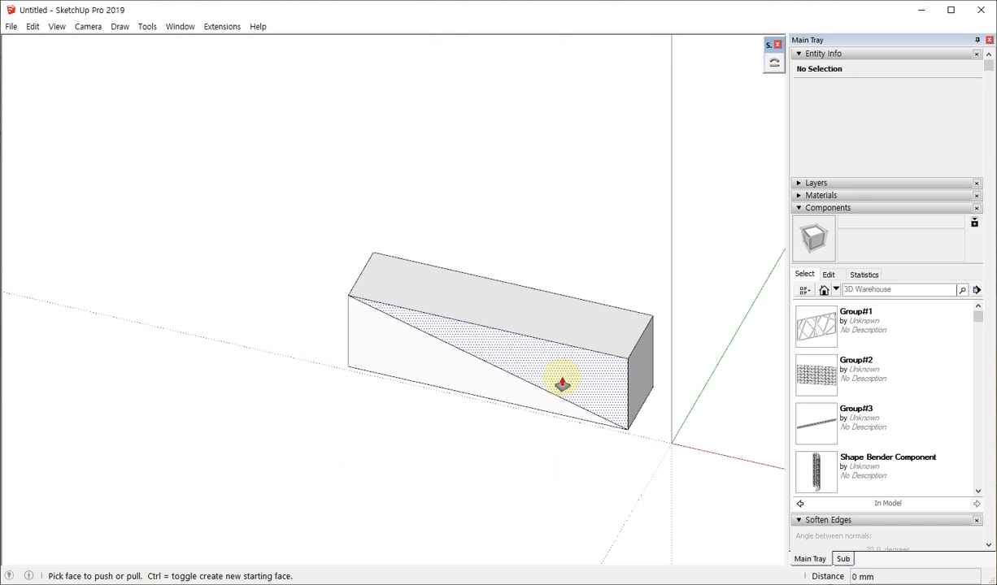
{"action": "left_click", "coordinate": [563, 383]}
{"action": "left_click", "coordinate": [575, 319]}
Scale the wedge's tall end face higher and make the whole wedge a group
{"action": "middle_click_drag", "start_coordinate": [494, 363], "coordinate": [545, 367]}
{"action": "scroll", "coordinate": [520, 341], "scroll_direction": "up", "scroll_amount": 2}
{"action": "key", "text": "s"}
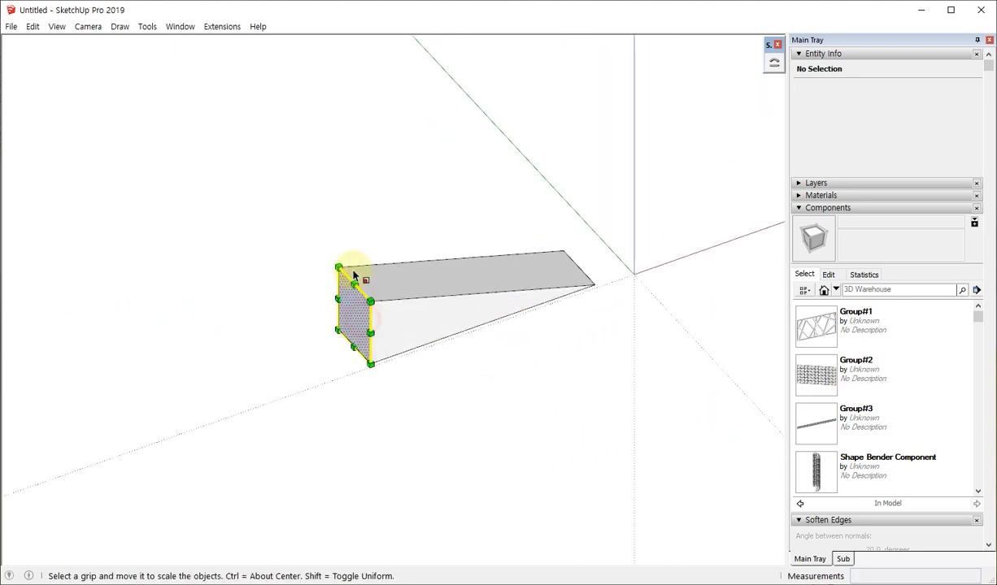
{"action": "mouse_move", "coordinate": [354, 284]}
{"action": "left_mouse_down"}
{"action": "mouse_move", "coordinate": [356, 263]}
{"action": "mouse_move", "coordinate": [360, 271]}
{"action": "left_mouse_up"}
{"action": "middle_click_drag", "start_coordinate": [479, 324], "coordinate": [309, 327]}
{"action": "key", "text": "space"}
{"action": "scroll", "coordinate": [565, 244], "scroll_direction": "down", "scroll_amount": 2}
{"action": "left_click", "coordinate": [464, 277]}
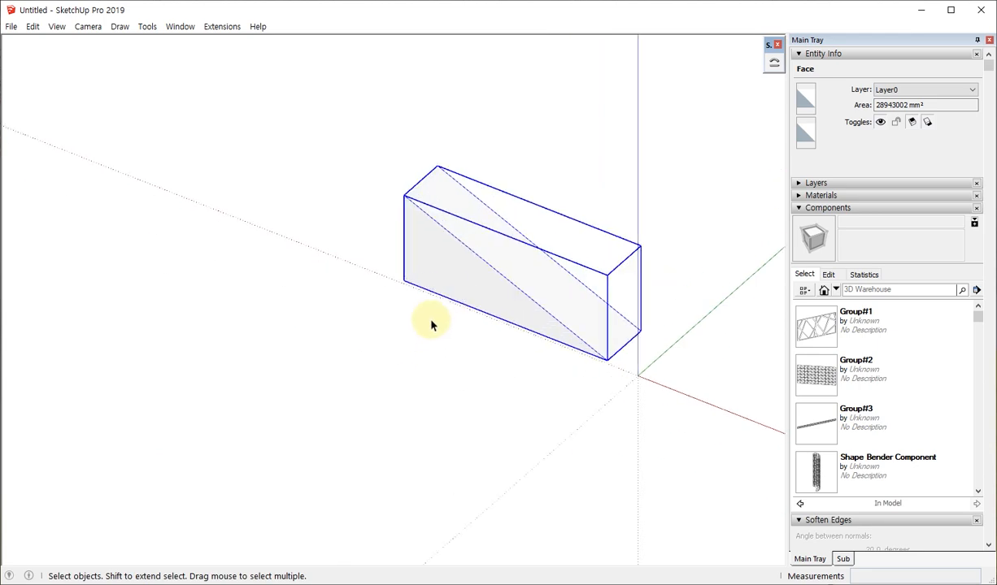
Draw a baseline about 16,491 mm long along the wedge's front bottom edge, from its tall end to its tip
{"action": "key", "text": "l"}
{"action": "left_click", "coordinate": [403, 280]}
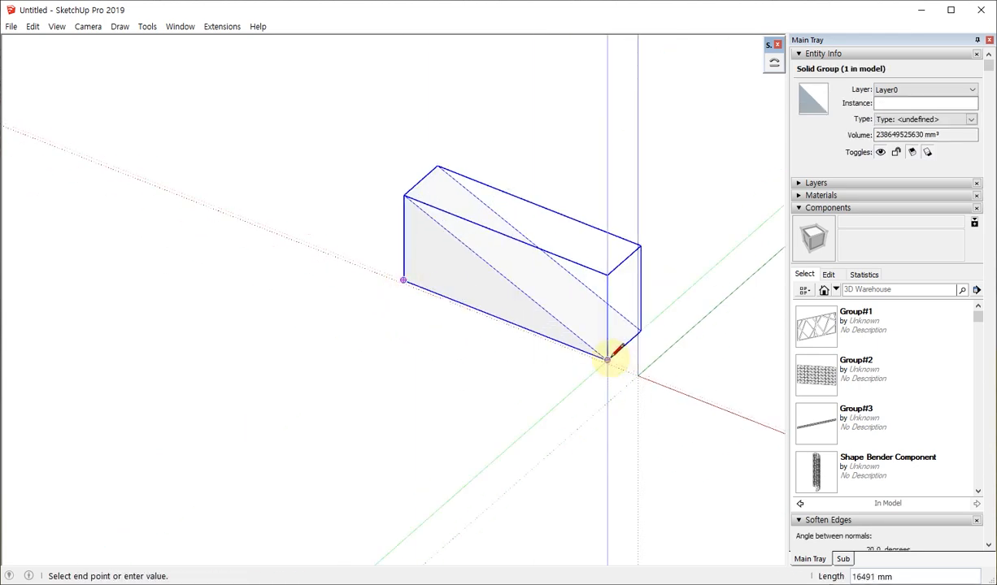
{"action": "key", "text": "space"}
{"action": "scroll", "coordinate": [341, 478], "scroll_direction": "down", "scroll_amount": 6}
{"action": "middle_click_drag", "start_coordinate": [583, 445], "coordinate": [605, 447]}
{"action": "scroll", "coordinate": [603, 447], "scroll_direction": "up", "scroll_amount": 3}
{"action": "scroll", "coordinate": [608, 363], "scroll_direction": "down", "scroll_amount": 2}
{"action": "scroll", "coordinate": [356, 459], "scroll_direction": "up", "scroll_amount": 2}
{"action": "scroll", "coordinate": [359, 457], "scroll_direction": "up", "scroll_amount": 1}
Undo the strip bend and the curve's vertical scaling, keeping the wedge and its baseline by cutting them and pasting them in place
{"action": "left_click_drag", "start_coordinate": [403, 436], "coordinate": [265, 323]}
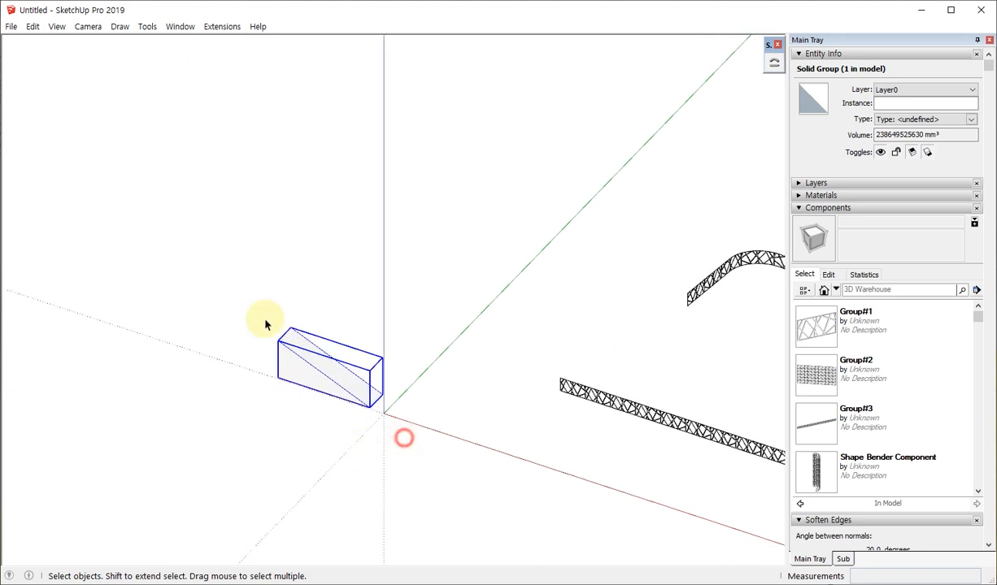
{"action": "scroll", "coordinate": [406, 357], "scroll_direction": "down", "scroll_amount": 6}
{"action": "key", "text": "ctrl+x"}
{"action": "key", "text": "ctrl+z"}
{"action": "key", "text": "ctrl+z"}
{"action": "key", "text": "ctrl+z"}
{"action": "key", "text": "ctrl+z"}
{"action": "key", "text": "ctrl+z"}
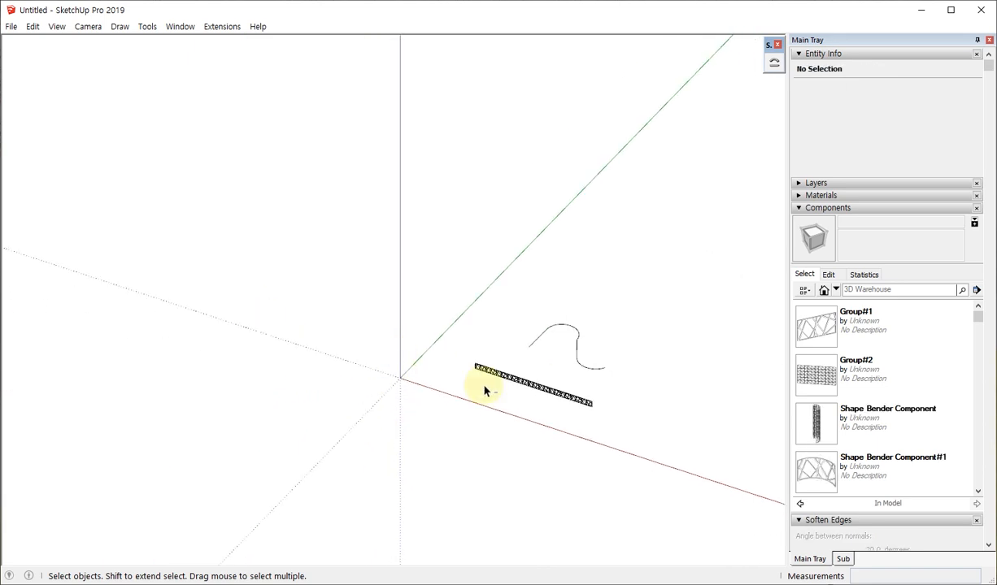
{"action": "key", "text": "ctrl+z"}
Delete the straight lattice strip together with its baseline
{"action": "scroll", "coordinate": [545, 402], "scroll_direction": "up", "scroll_amount": 2}
{"action": "left_click", "coordinate": [563, 394]}
{"action": "key", "text": "Delete"}
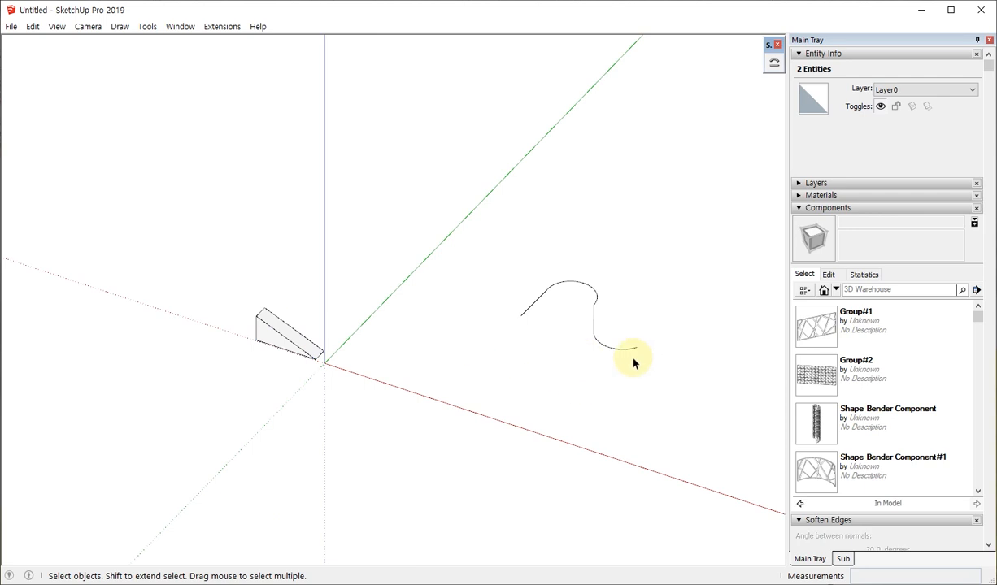
{"action": "left_click", "coordinate": [634, 359]}
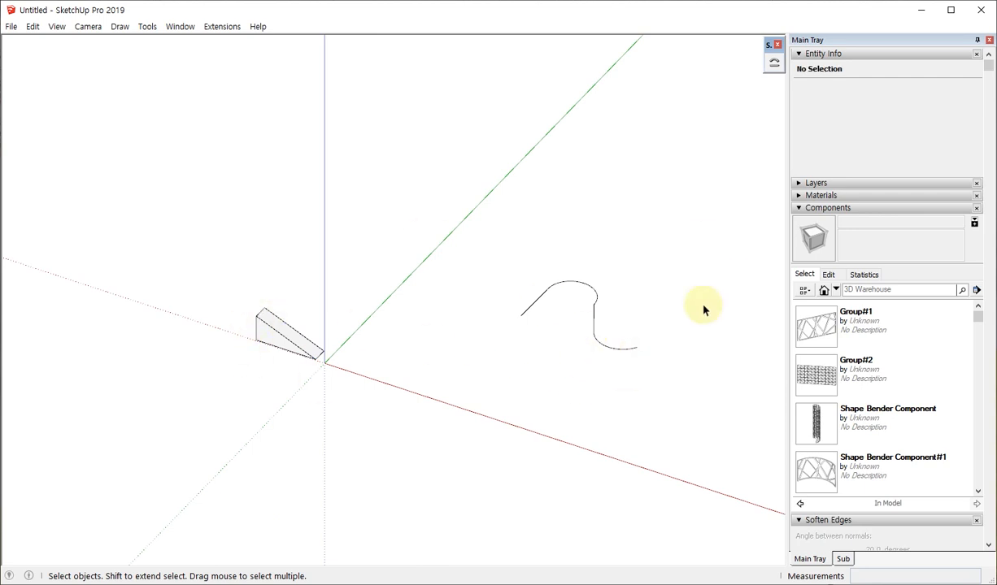
Move the S-shaped curve about 58,500 mm along the red axis towards the wedge
{"action": "left_click", "coordinate": [598, 341]}
{"action": "key", "text": "m"}
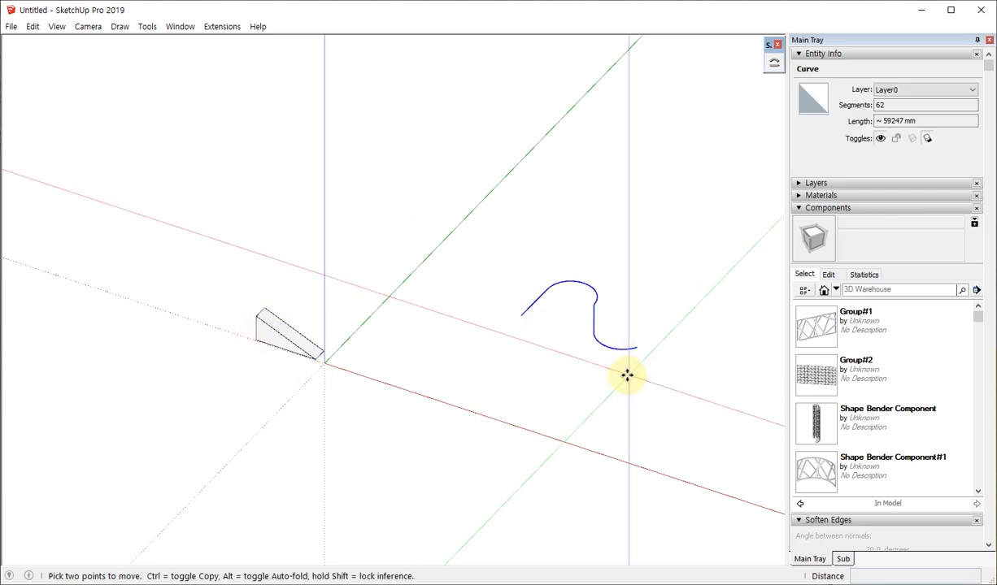
{"action": "left_click", "coordinate": [627, 375]}
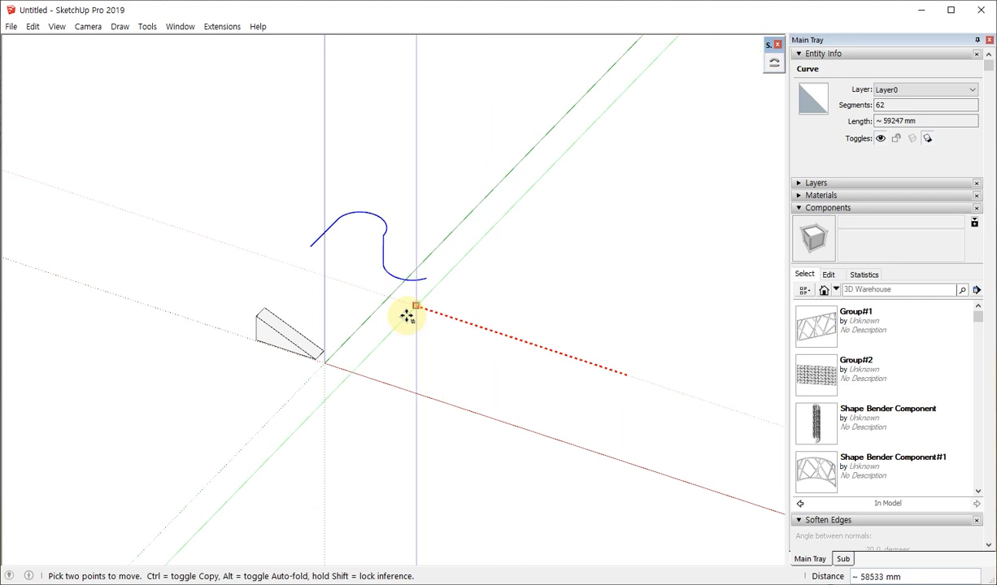
{"action": "left_click", "coordinate": [407, 316]}
{"action": "key", "text": "space"}
{"action": "left_click", "coordinate": [324, 273]}
{"action": "scroll", "coordinate": [245, 323], "scroll_direction": "up", "scroll_amount": 5}
{"action": "middle_click_drag", "start_coordinate": [336, 334], "coordinate": [669, 303]}
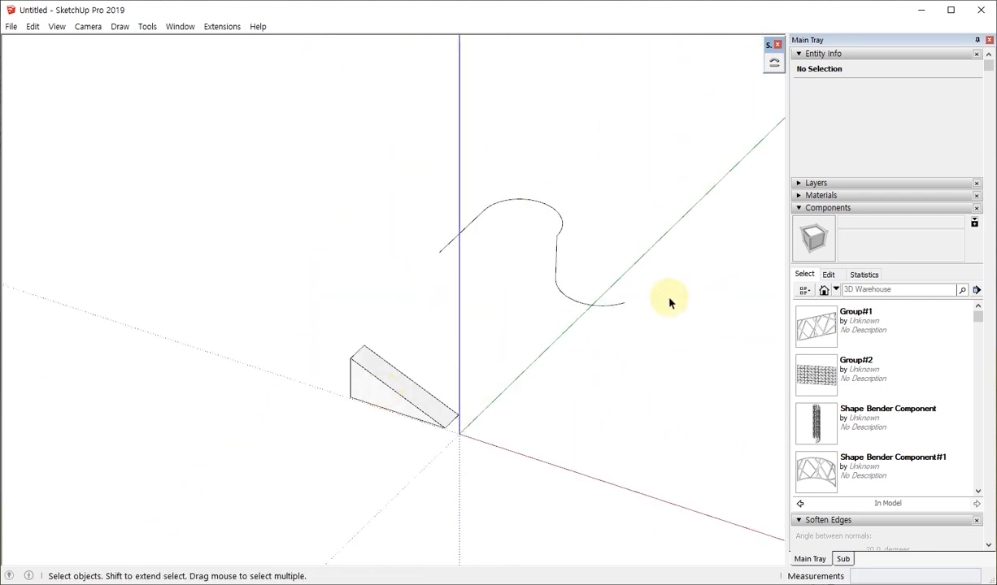
Run Shape Bender on the wedge group, using its front bottom baseline as the line and the S-shaped curve as the path
{"action": "scroll", "coordinate": [660, 302], "scroll_direction": "up", "scroll_amount": 2}
{"action": "left_click_drag", "start_coordinate": [608, 336], "coordinate": [569, 295]}
{"action": "scroll", "coordinate": [512, 365], "scroll_direction": "down", "scroll_amount": 3}
{"action": "scroll", "coordinate": [409, 414], "scroll_direction": "up", "scroll_amount": 2}
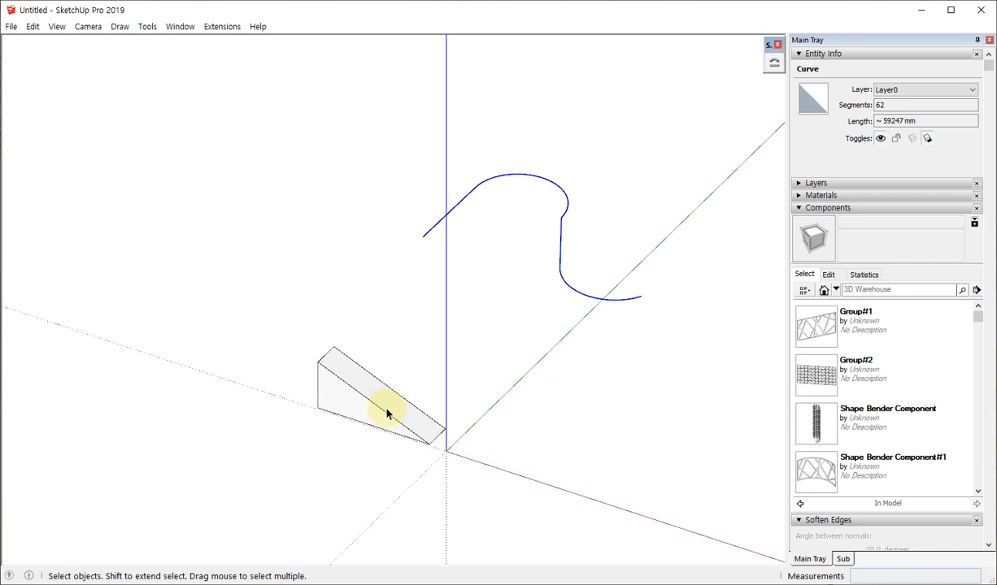
{"action": "left_click", "coordinate": [387, 411]}
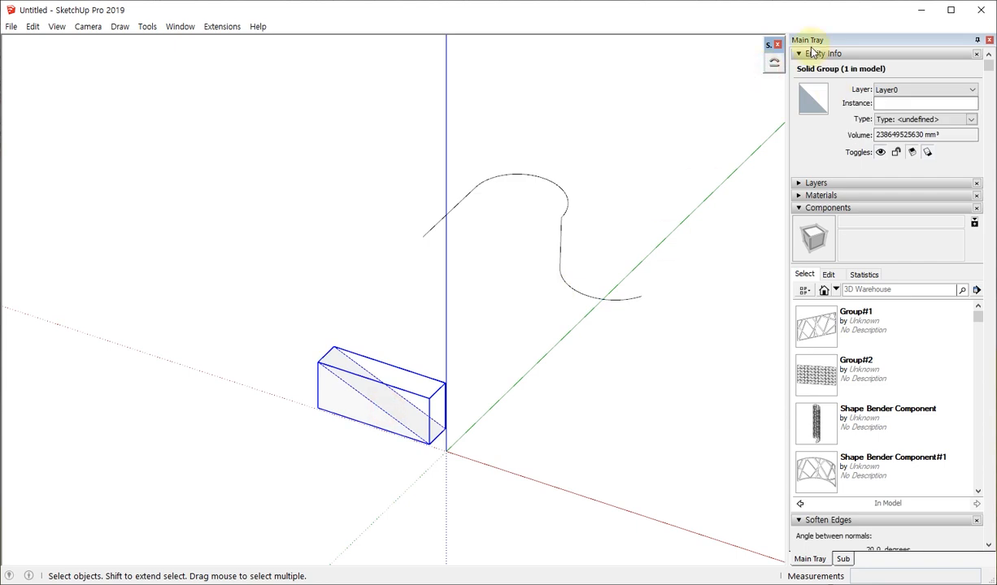
{"action": "left_click", "coordinate": [774, 63]}
{"action": "left_click", "coordinate": [381, 429]}
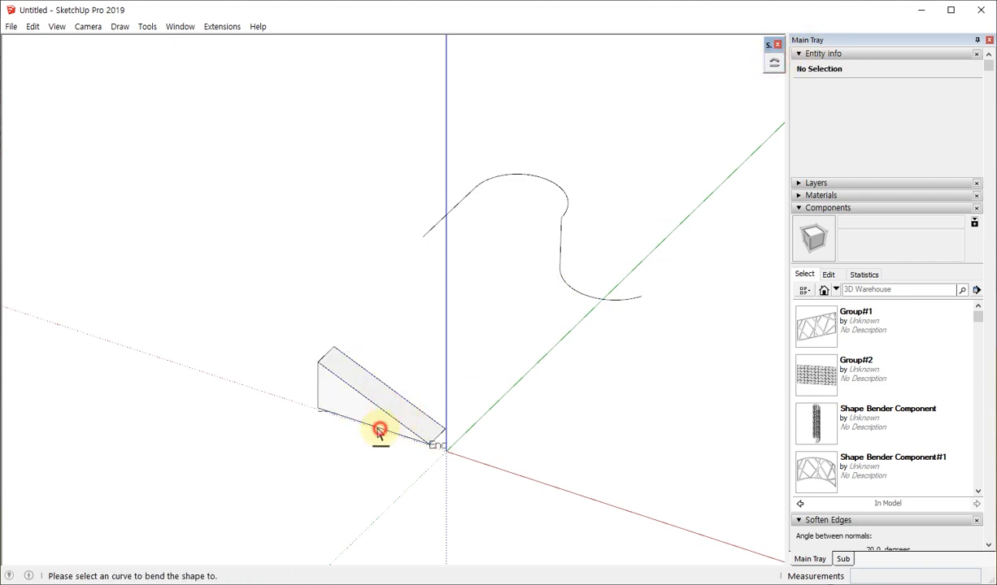
{"action": "left_click", "coordinate": [465, 198]}
Compare the Start and End positions of the bend preview with those on the wedge's baseline, and accept the bend
{"action": "middle_click_drag", "start_coordinate": [527, 267], "coordinate": [468, 250]}
{"action": "middle_click_drag", "start_coordinate": [409, 224], "coordinate": [394, 325]}
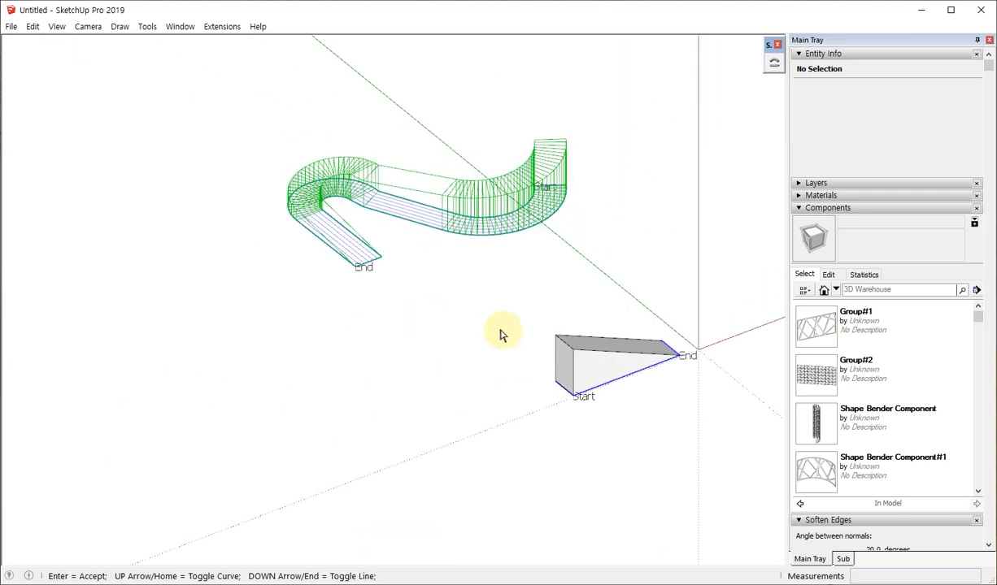
{"action": "middle_click_drag", "start_coordinate": [503, 337], "coordinate": [534, 383]}
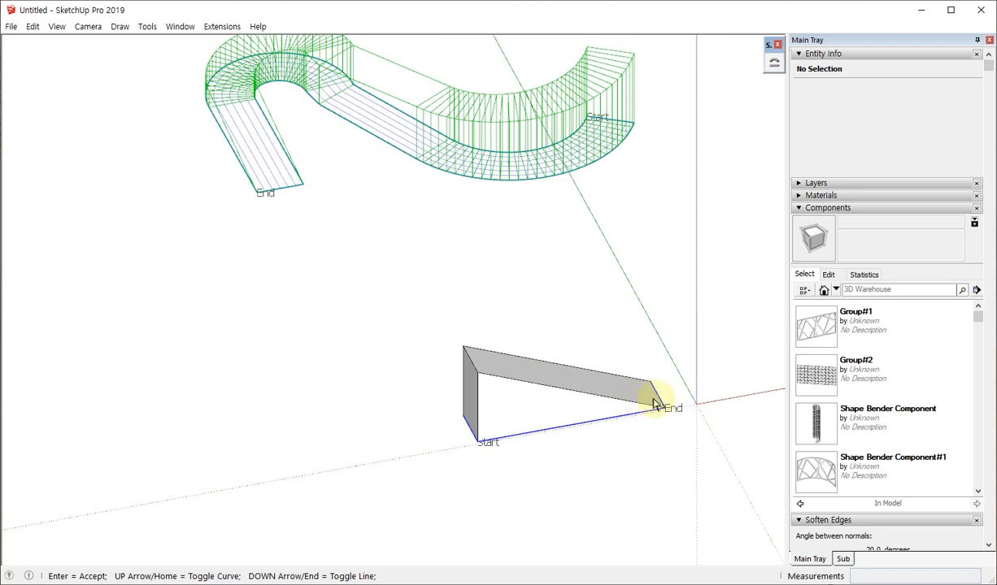
{"action": "middle_click_drag", "start_coordinate": [519, 371], "coordinate": [505, 395]}
{"action": "middle_click_drag", "start_coordinate": [445, 356], "coordinate": [612, 334]}
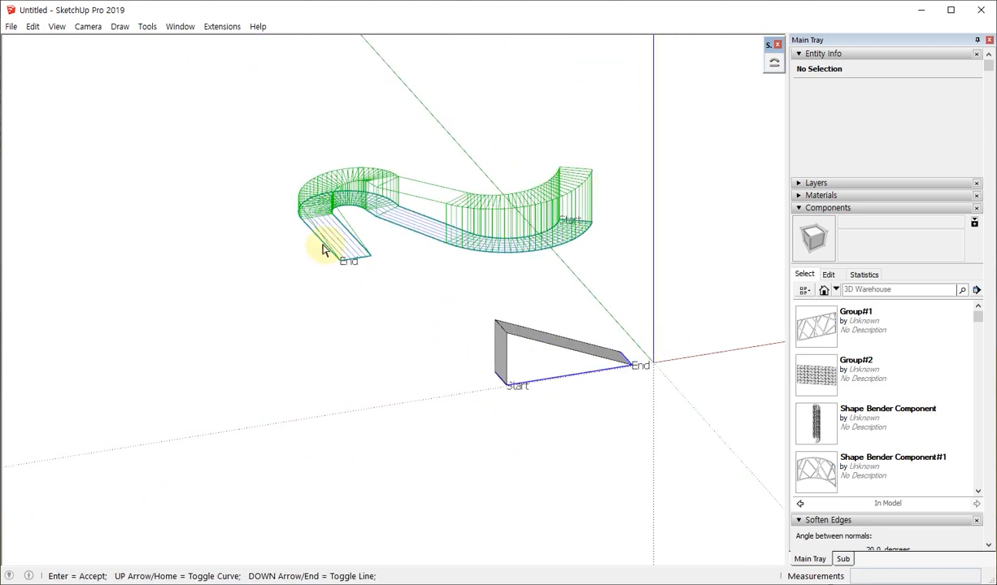
{"action": "middle_click_drag", "start_coordinate": [519, 269], "coordinate": [674, 378]}
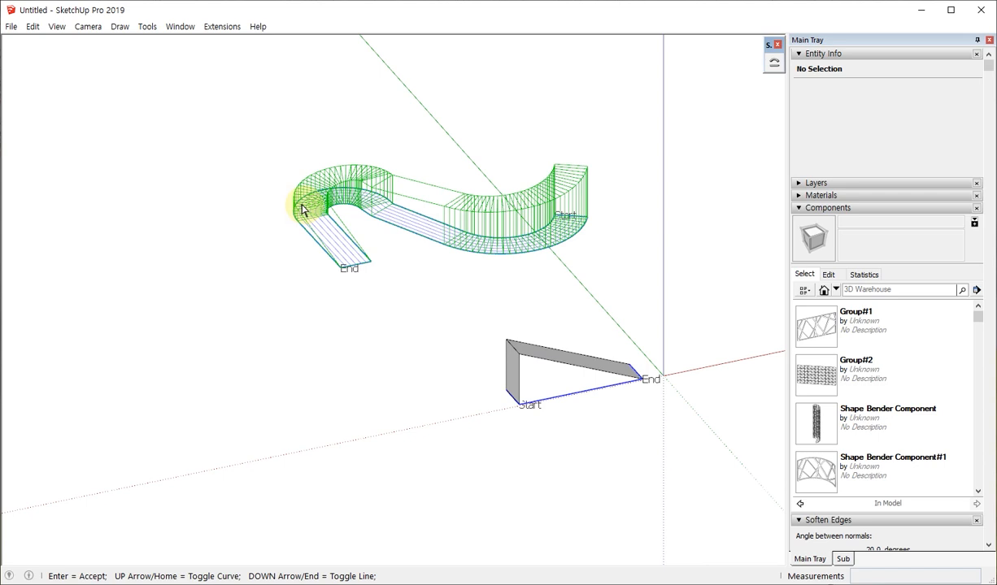
{"action": "middle_click_drag", "start_coordinate": [594, 160], "coordinate": [460, 199]}
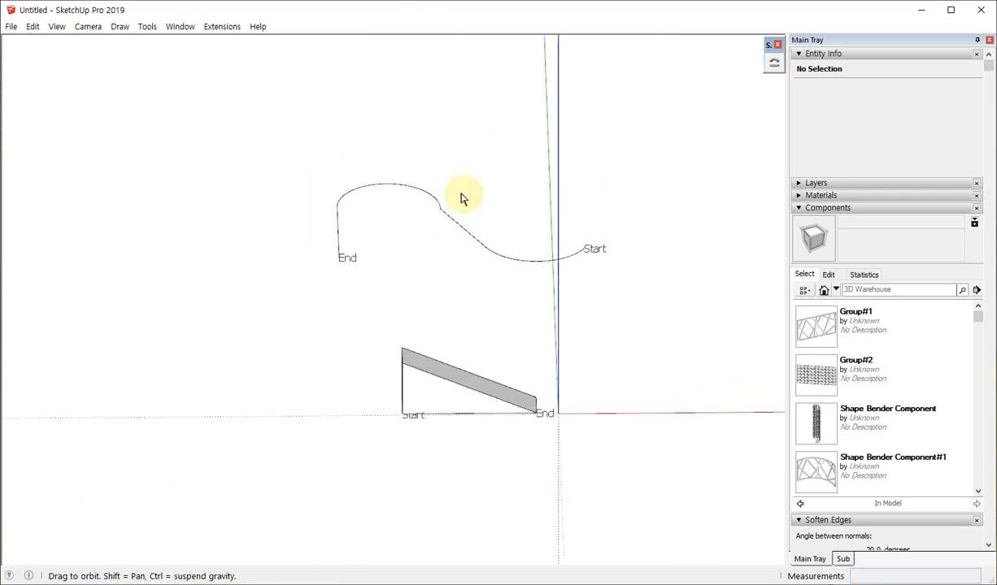
{"action": "key", "text": "Return"}
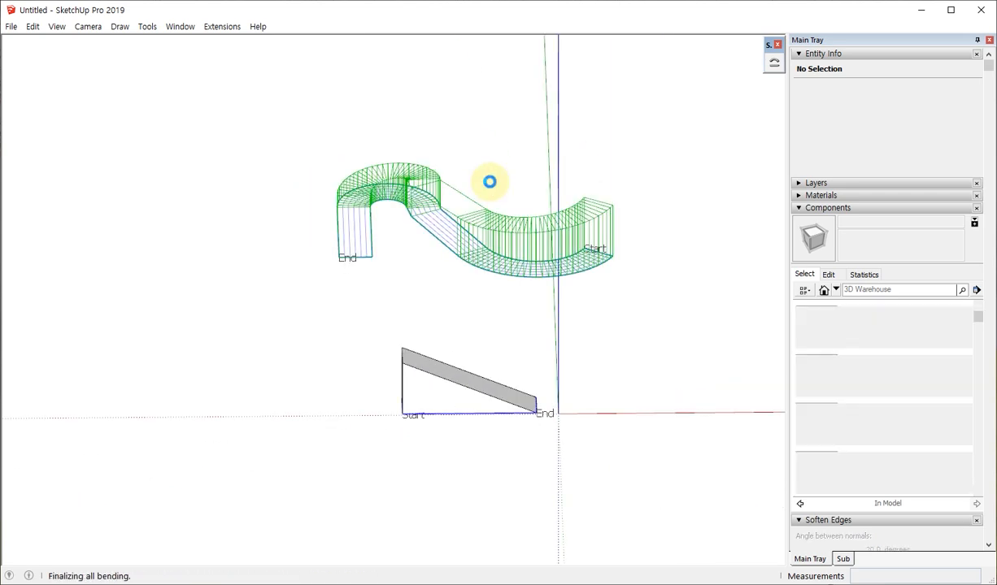
Examine the bent wedge from its thin end to its tall end and compare it with the original wedge
{"action": "middle_click_drag", "start_coordinate": [323, 291], "coordinate": [350, 228]}
{"action": "scroll", "coordinate": [343, 196], "scroll_direction": "up", "scroll_amount": 4}
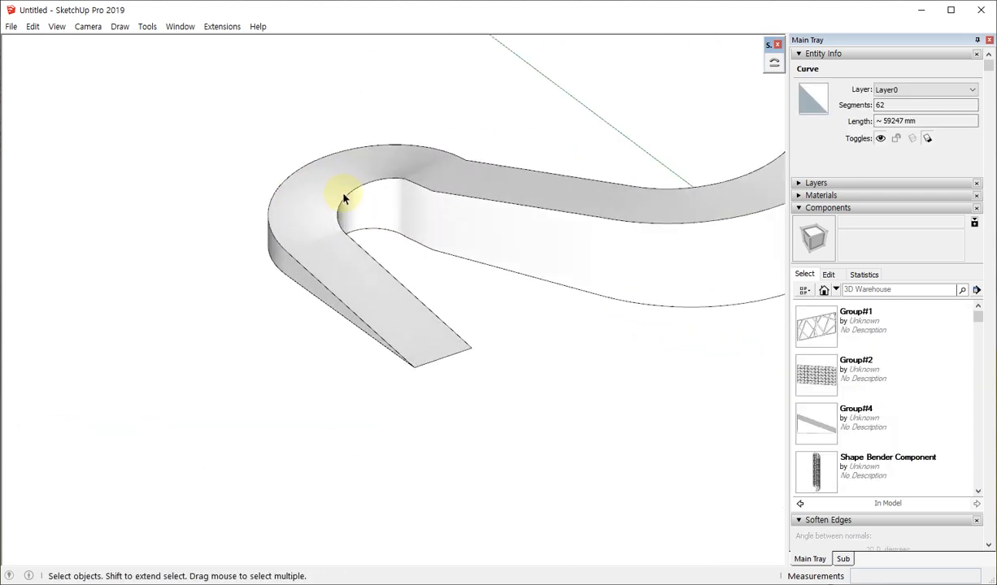
{"action": "middle_click_drag", "start_coordinate": [423, 220], "coordinate": [615, 224]}
{"action": "middle_click_drag", "start_coordinate": [419, 241], "coordinate": [382, 472], "text": "shift"}
{"action": "middle_click_drag", "start_coordinate": [528, 440], "coordinate": [432, 319]}
{"action": "scroll", "coordinate": [311, 300], "scroll_direction": "down", "scroll_amount": 4}
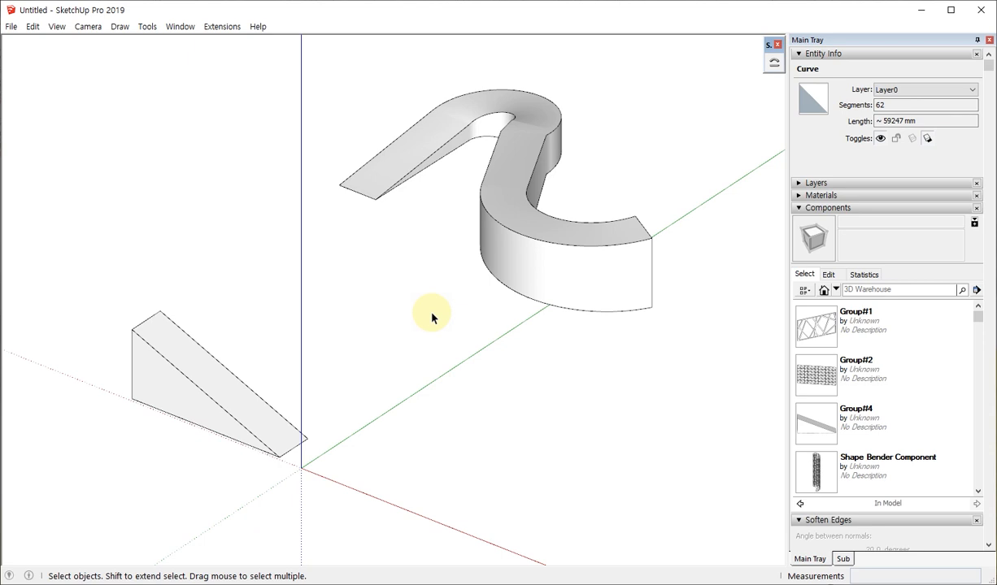